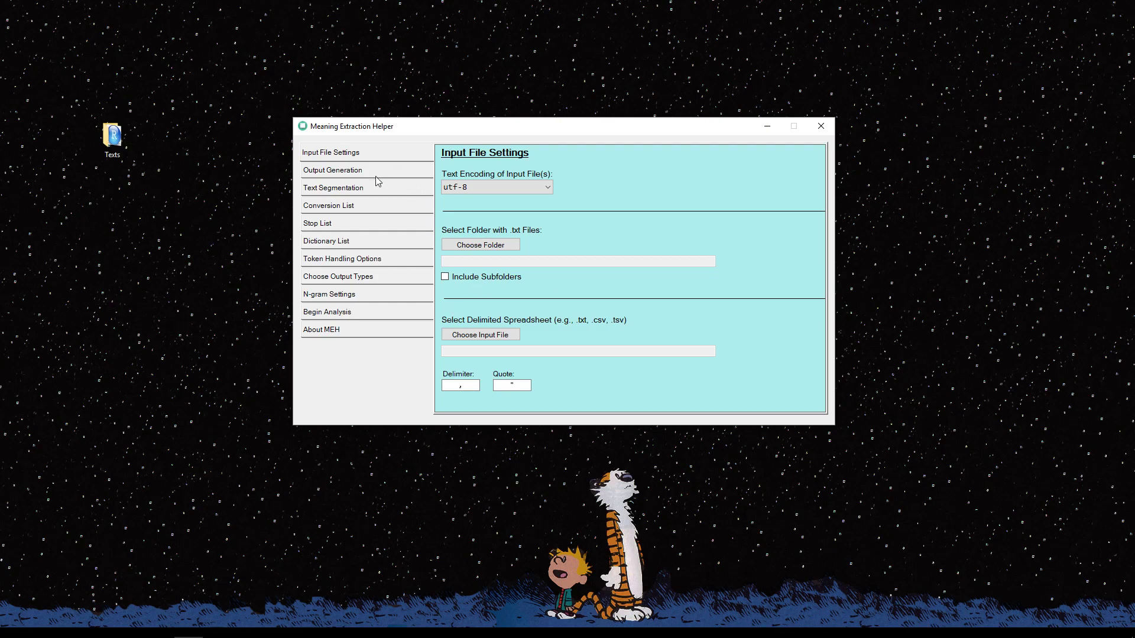
Shift the Meaning Extraction Helper window aside and browse to the TED folder inside the desktop's Texts folder
drag(535, 128, 689, 123)
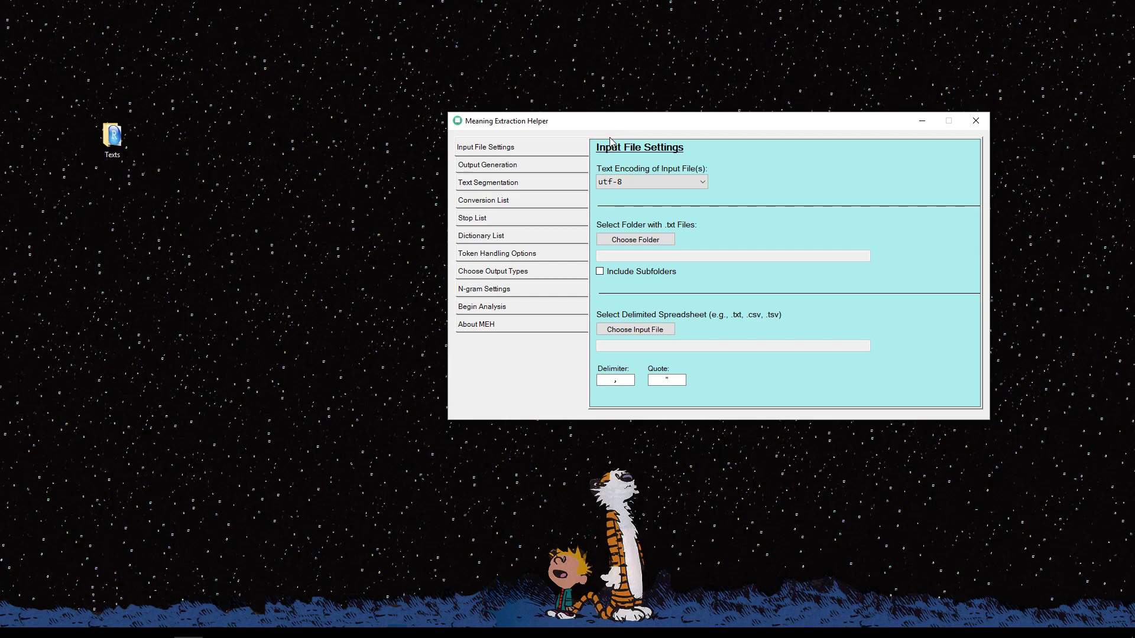
double_click(112, 137)
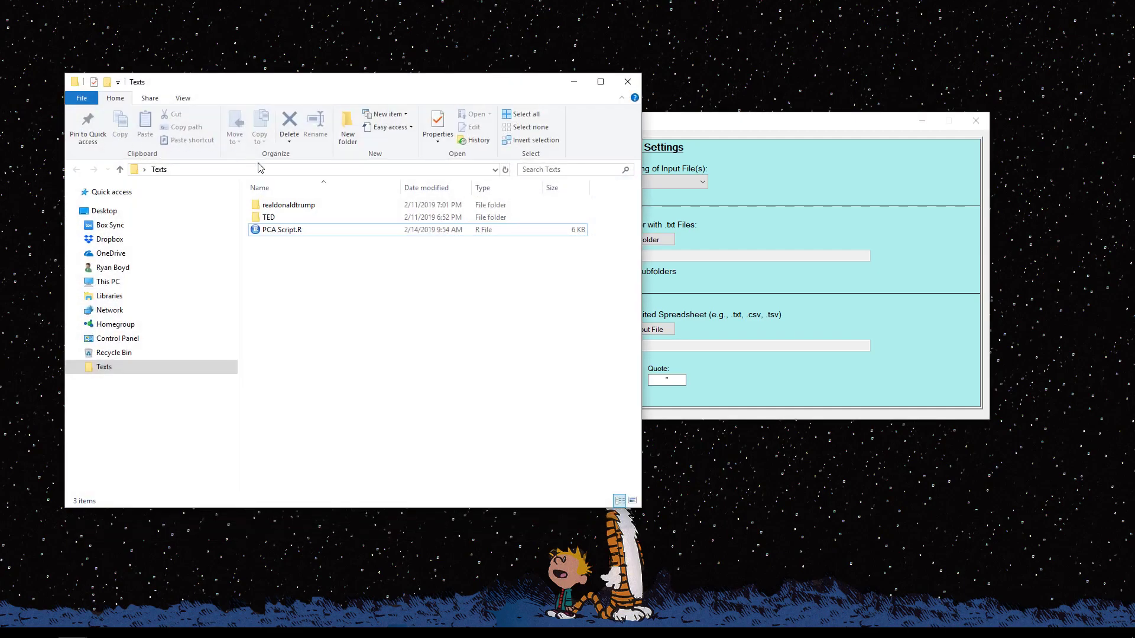
double_click(279, 220)
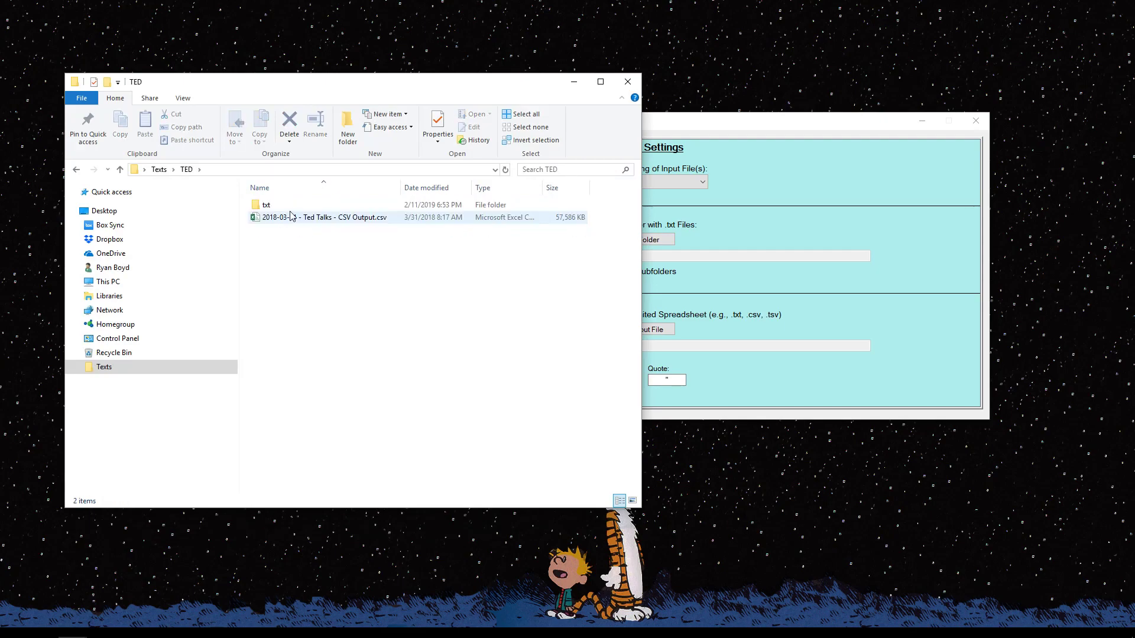
click(294, 210)
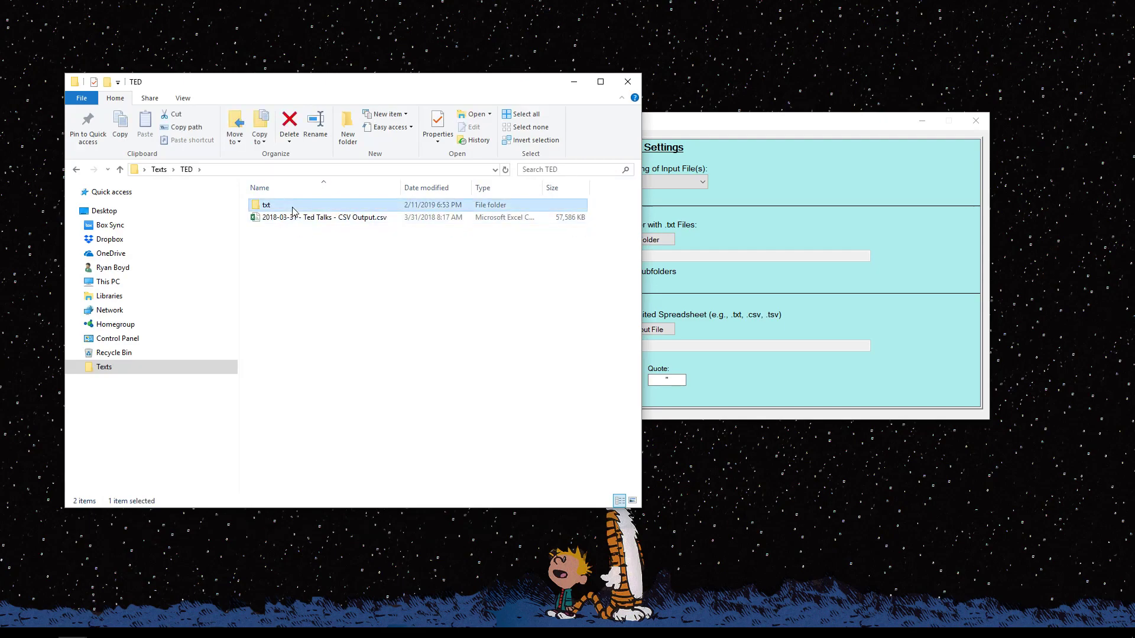
click(717, 123)
double_click(274, 206)
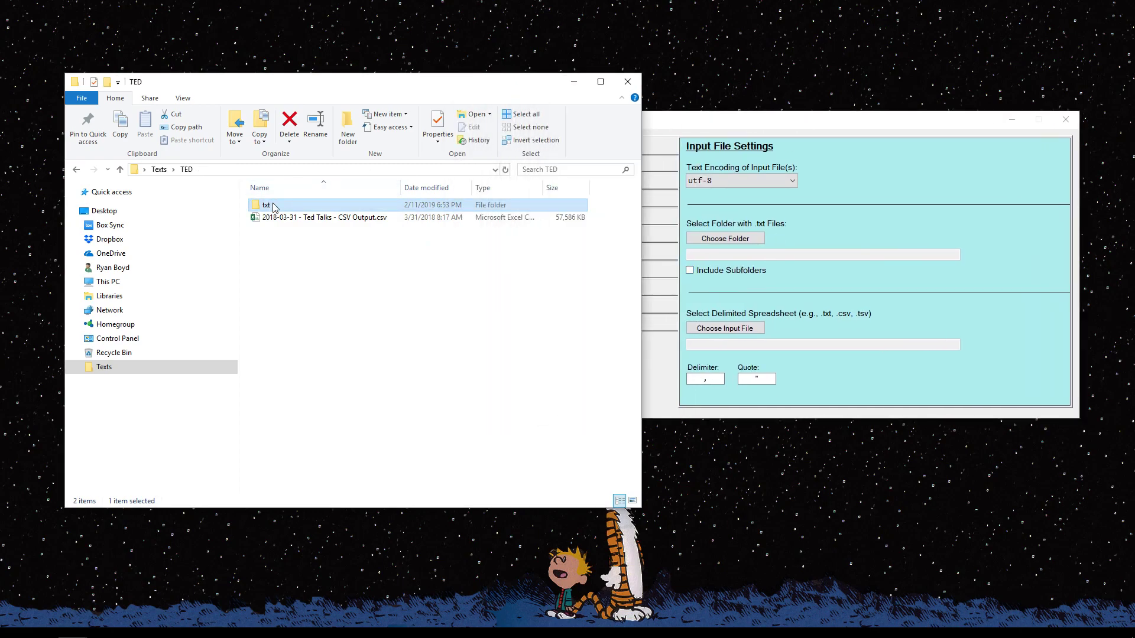
click(186, 169)
Open the Ted Talks CSV Output.csv file in Excel, read the English transcript in cell D2 in an enlarged formula bar, and close it
click(327, 219)
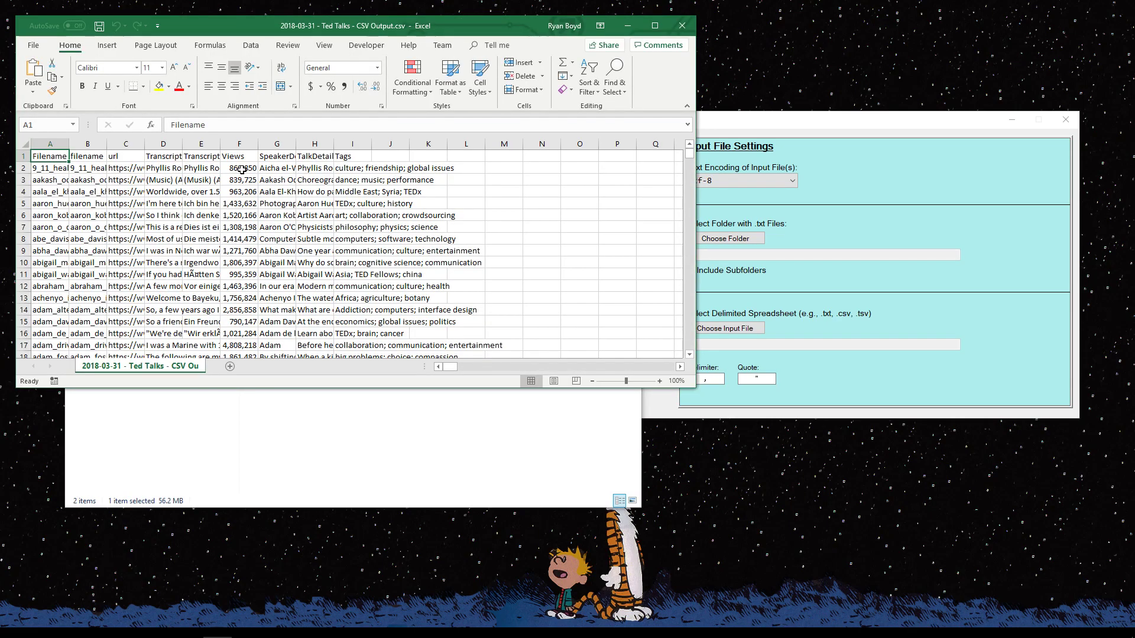
click(243, 169)
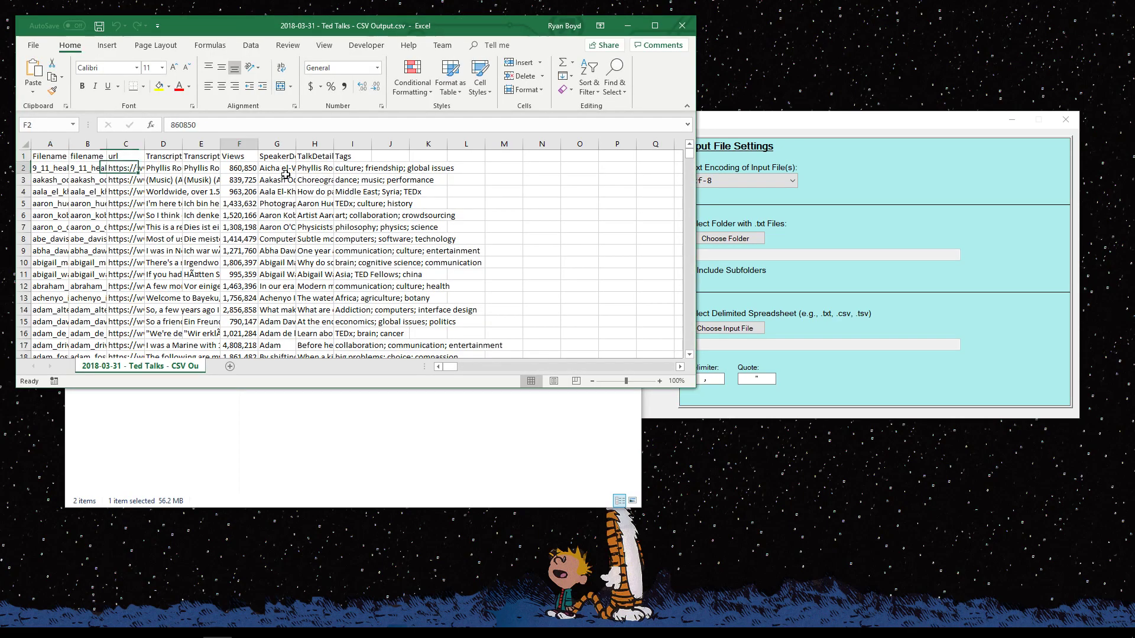
click(173, 168)
click(169, 156)
click(168, 168)
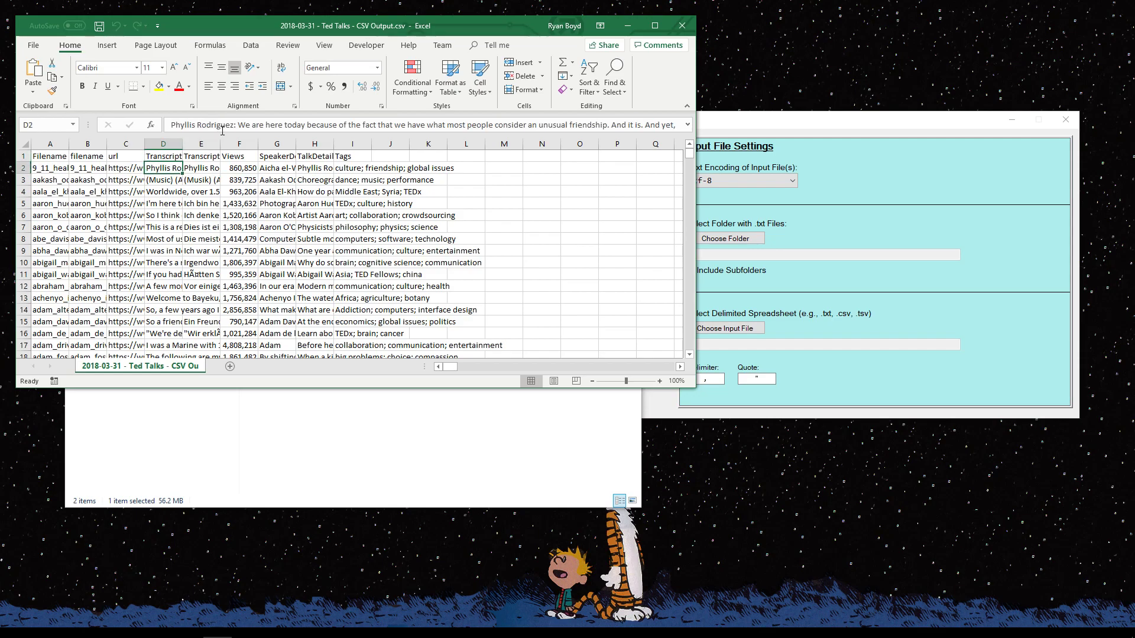
drag(315, 132, 316, 239)
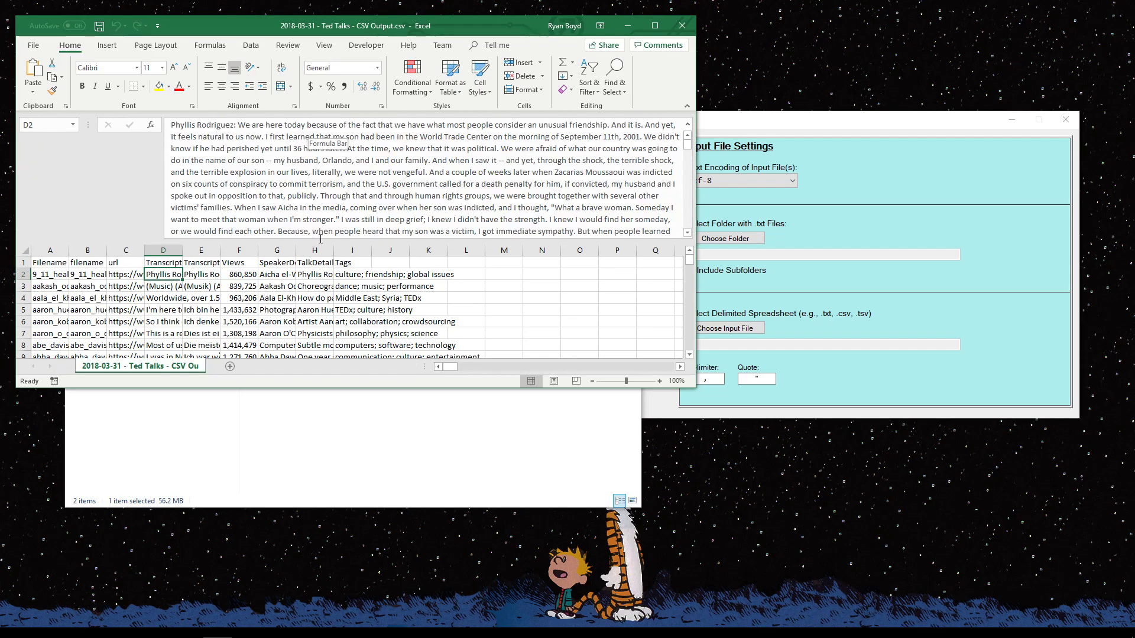
click(680, 26)
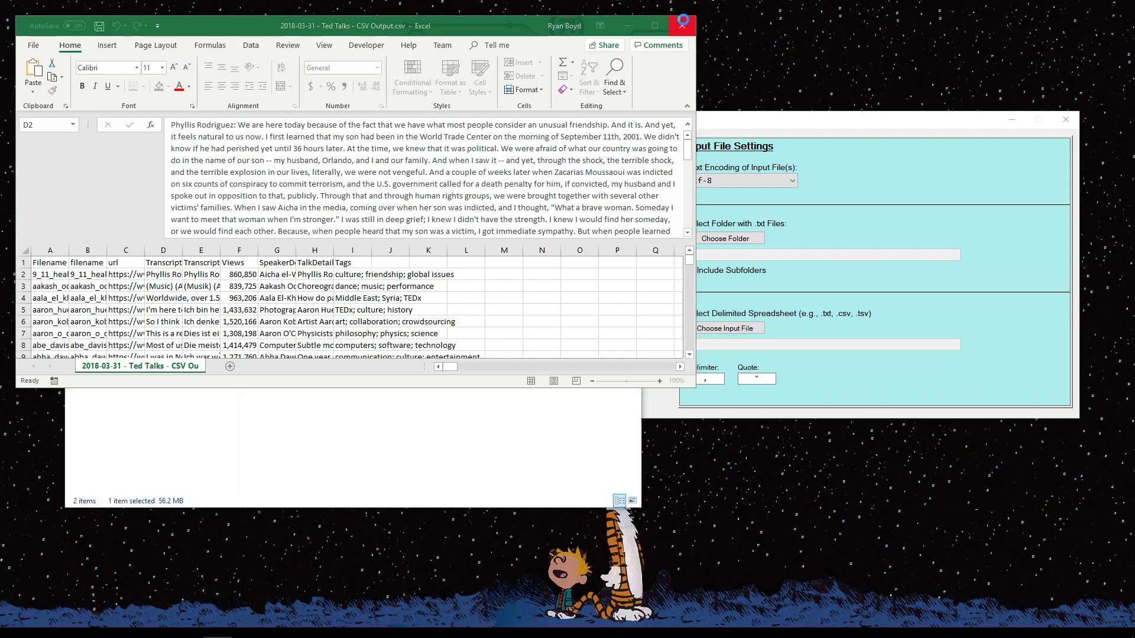
Look over the individual transcript files in the TED folder's txt subfolder and return to the TED folder
click(567, 339)
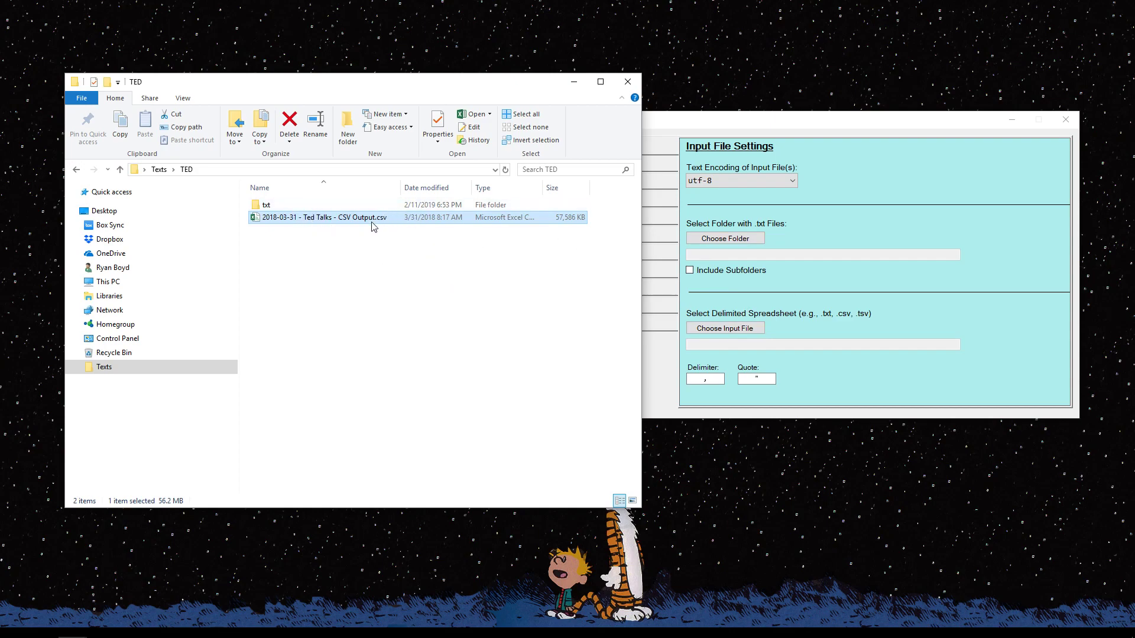
click(300, 208)
double_click(300, 208)
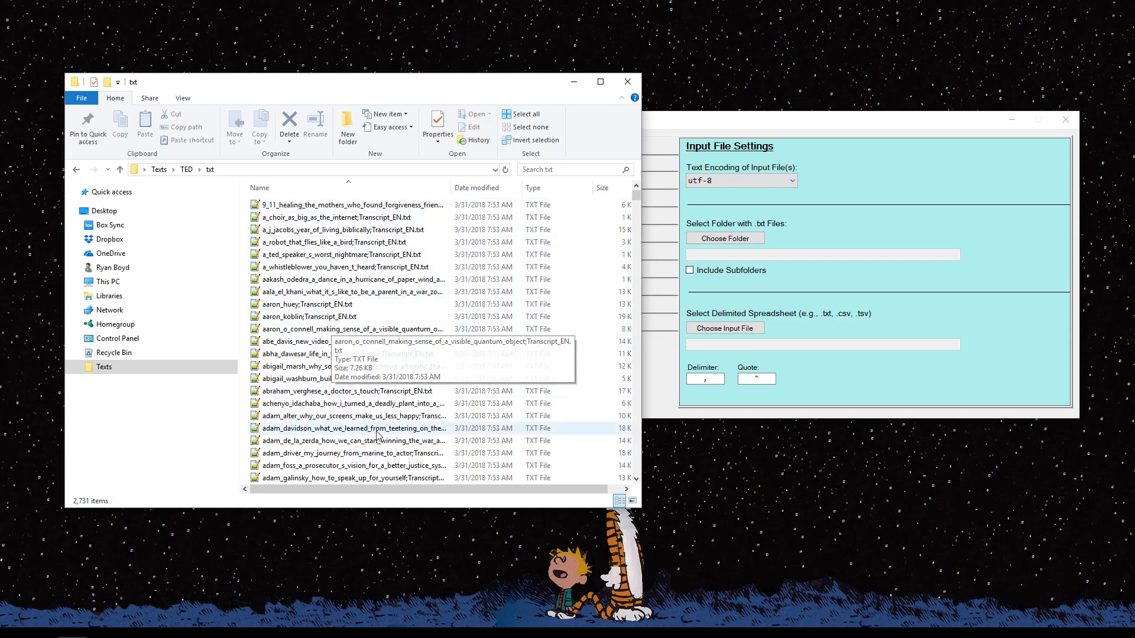
click(187, 169)
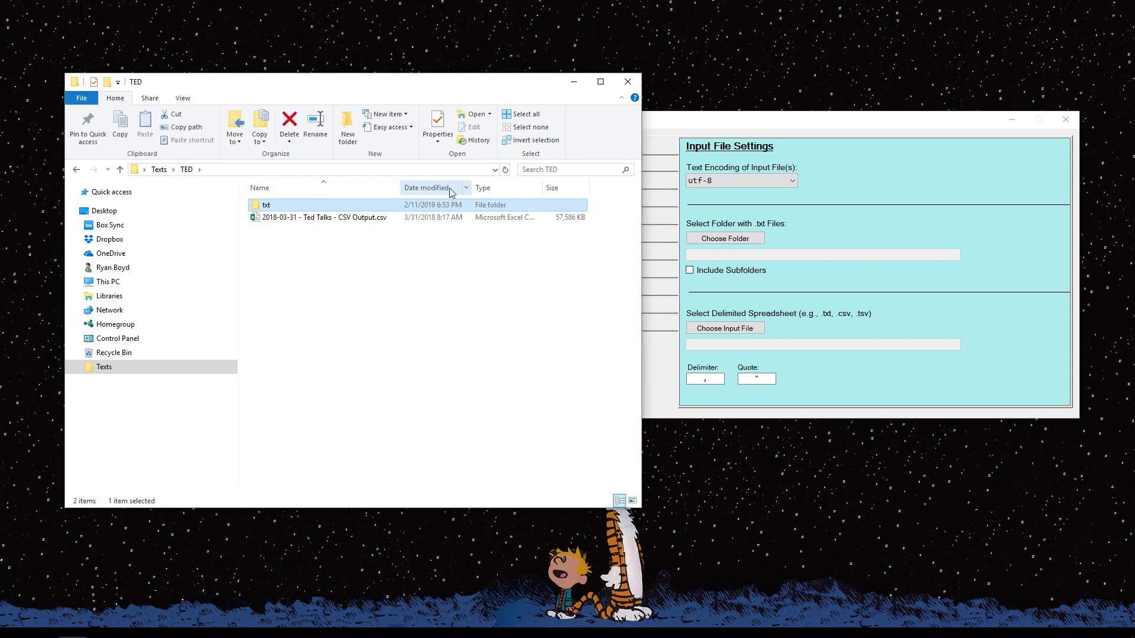
Load the 2018-03-31 - Ted Talks - CSV Output.csv file from Texts\TED as the input spreadsheet in Meaning Extraction Helper
click(747, 334)
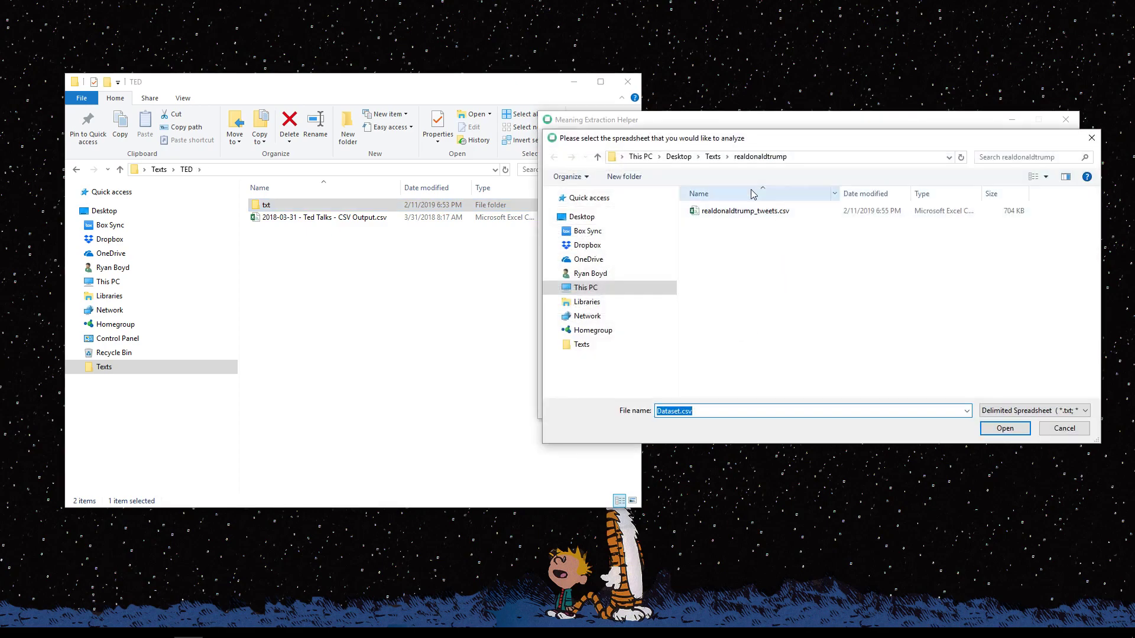
click(713, 156)
double_click(739, 224)
click(739, 224)
double_click(739, 224)
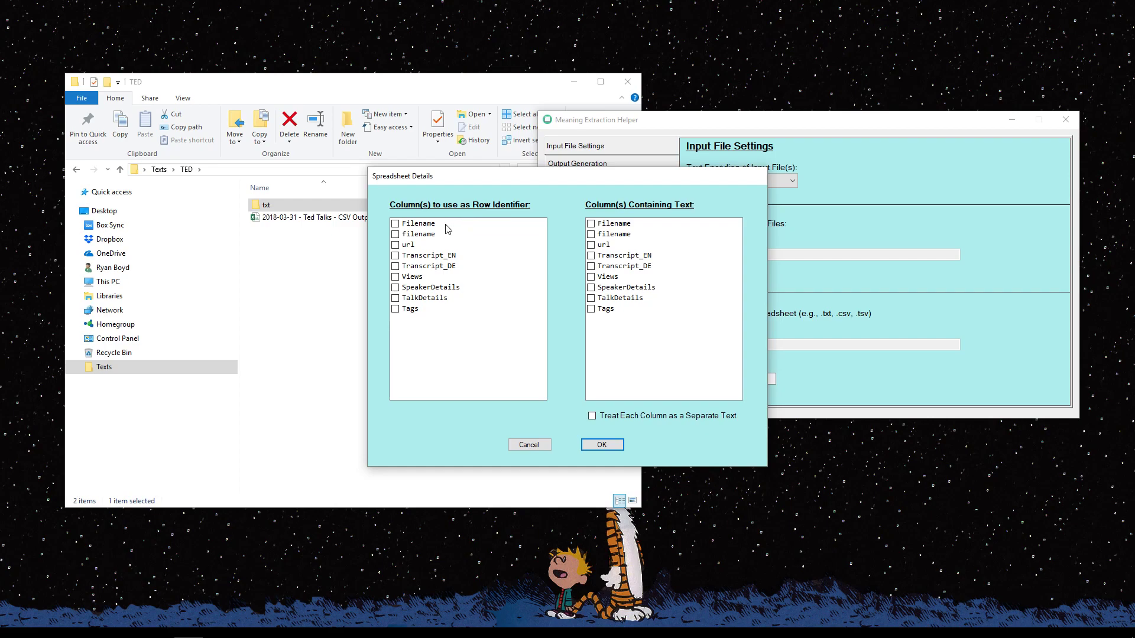
Use the first Filename column as row identifier and Transcript_EN as the text column, and accept the spreadsheet details
click(413, 228)
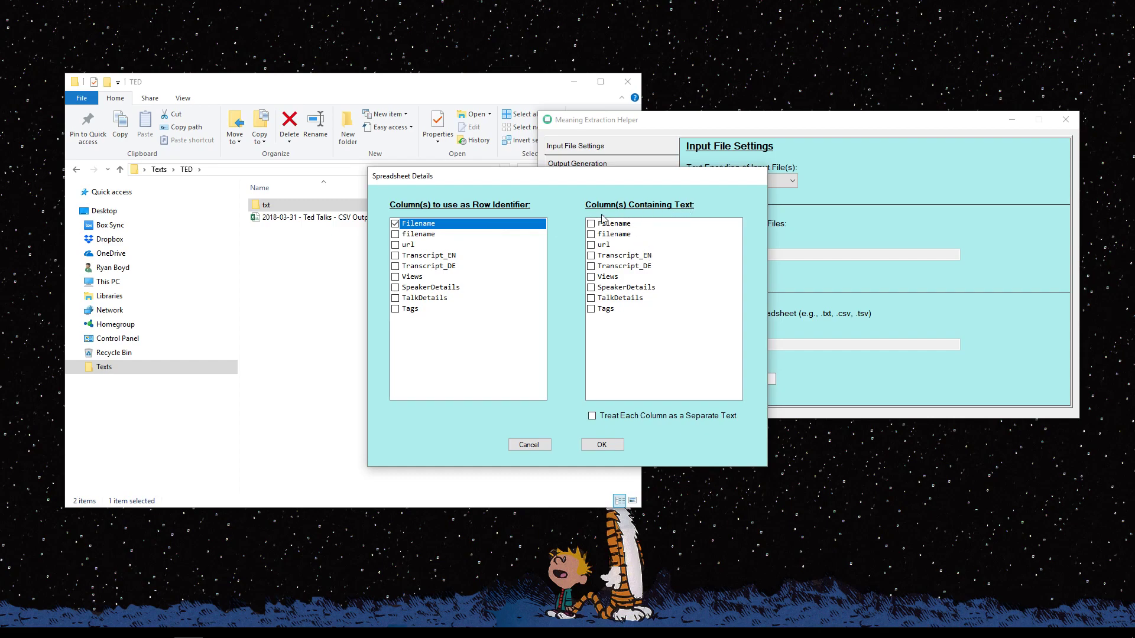
click(621, 258)
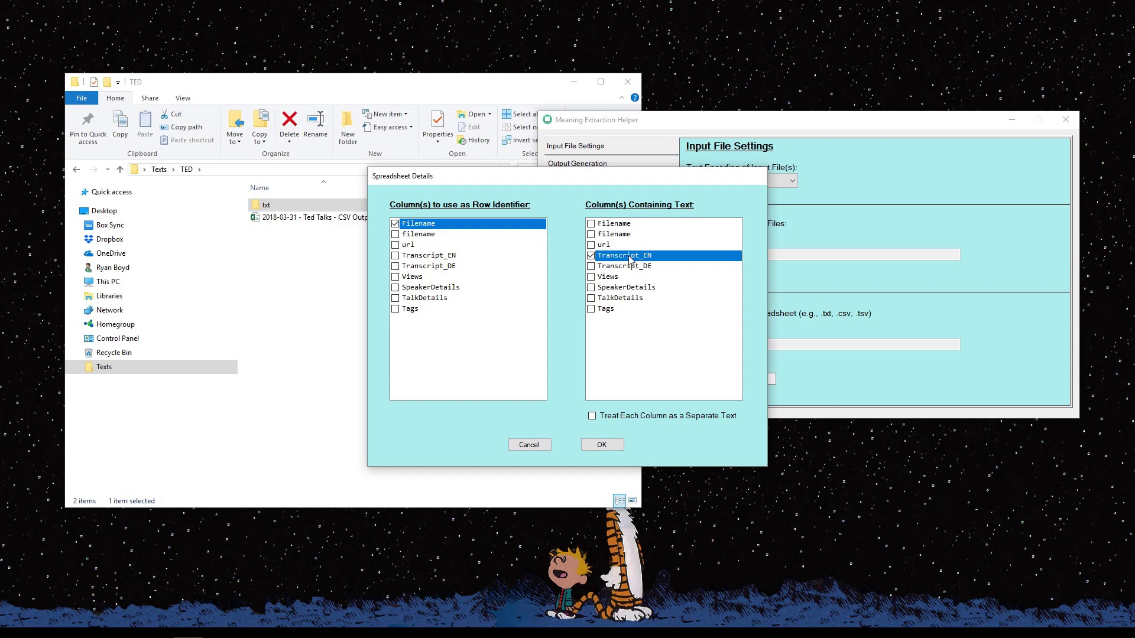
click(602, 445)
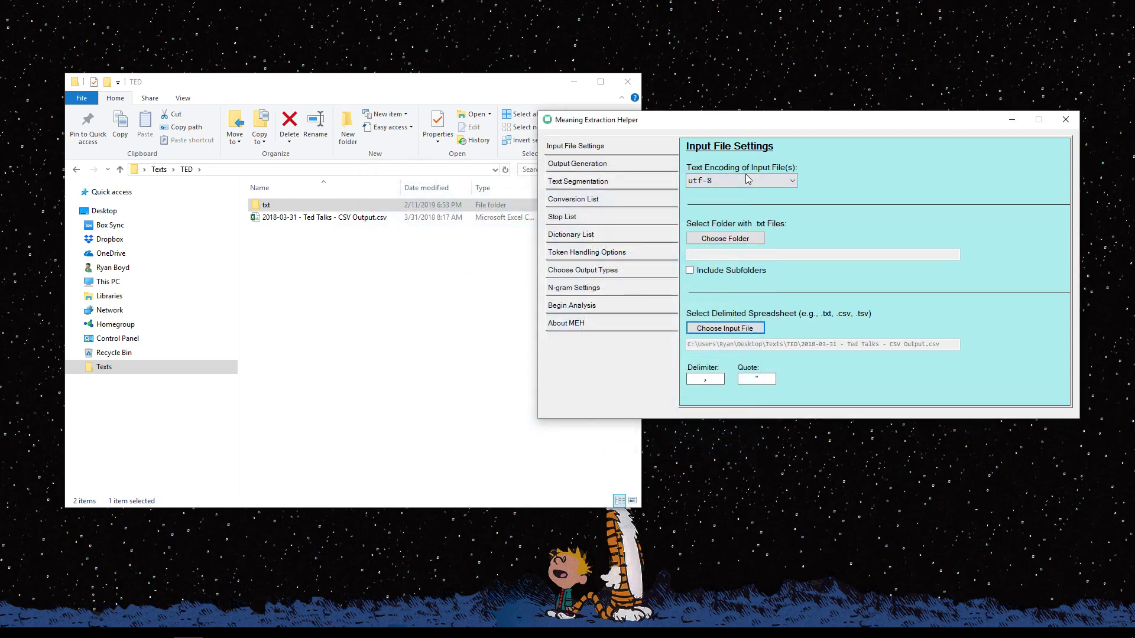
Return the folder window to Texts and spread it and the Meaning Extraction Helper window further apart
drag(201, 81, 163, 59)
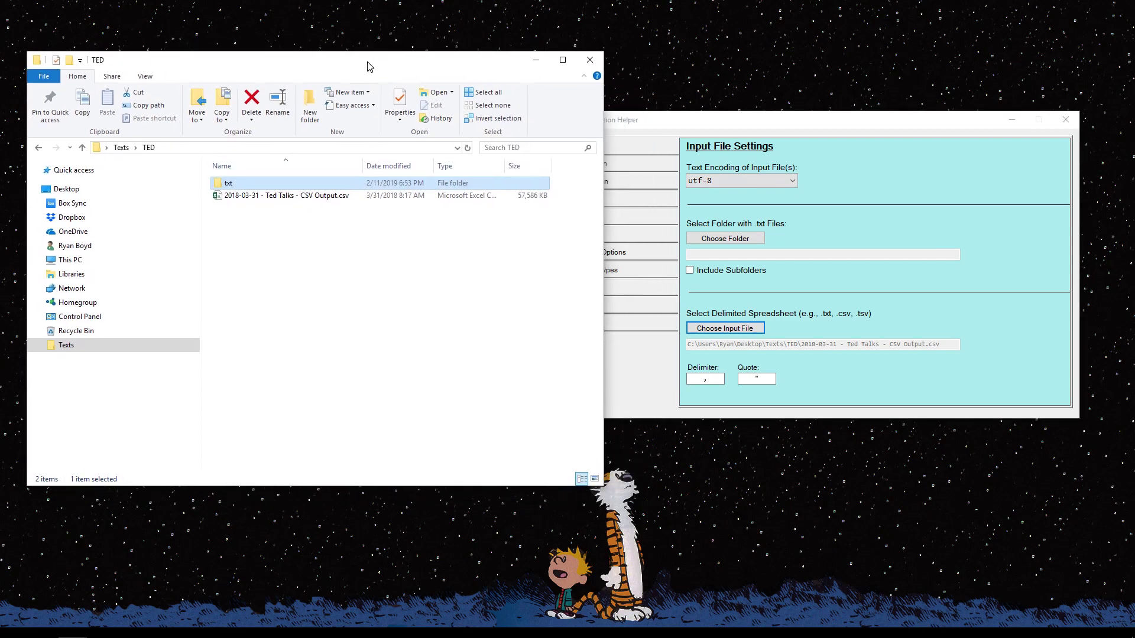
click(122, 147)
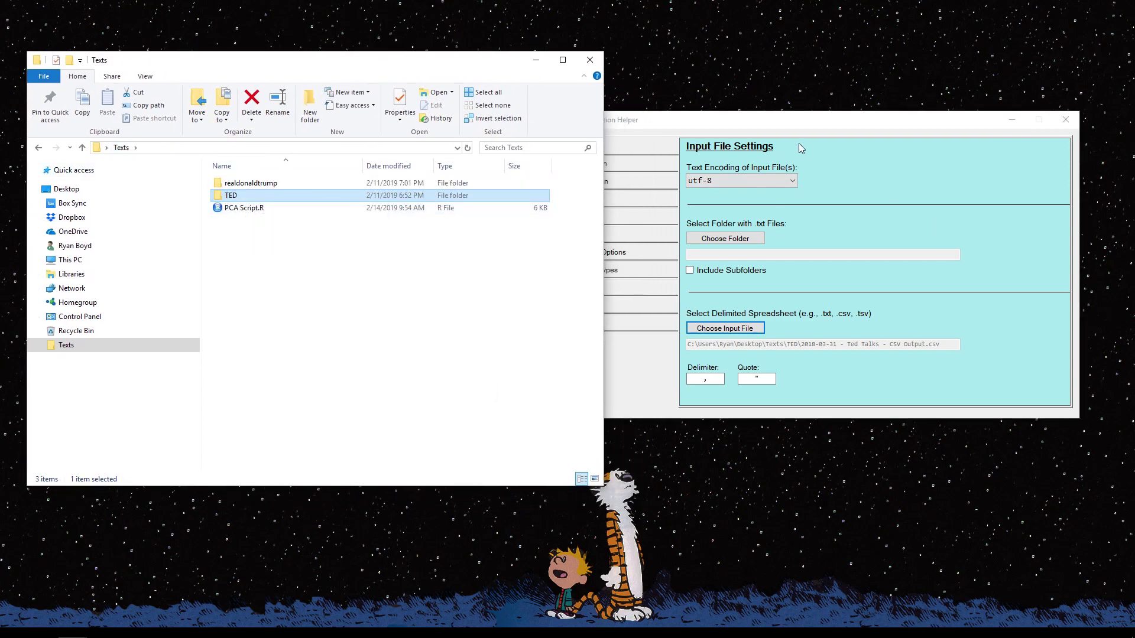
drag(781, 124, 806, 119)
Review the output generation, text segmentation, conversion list, stop list and token handling settings
click(631, 161)
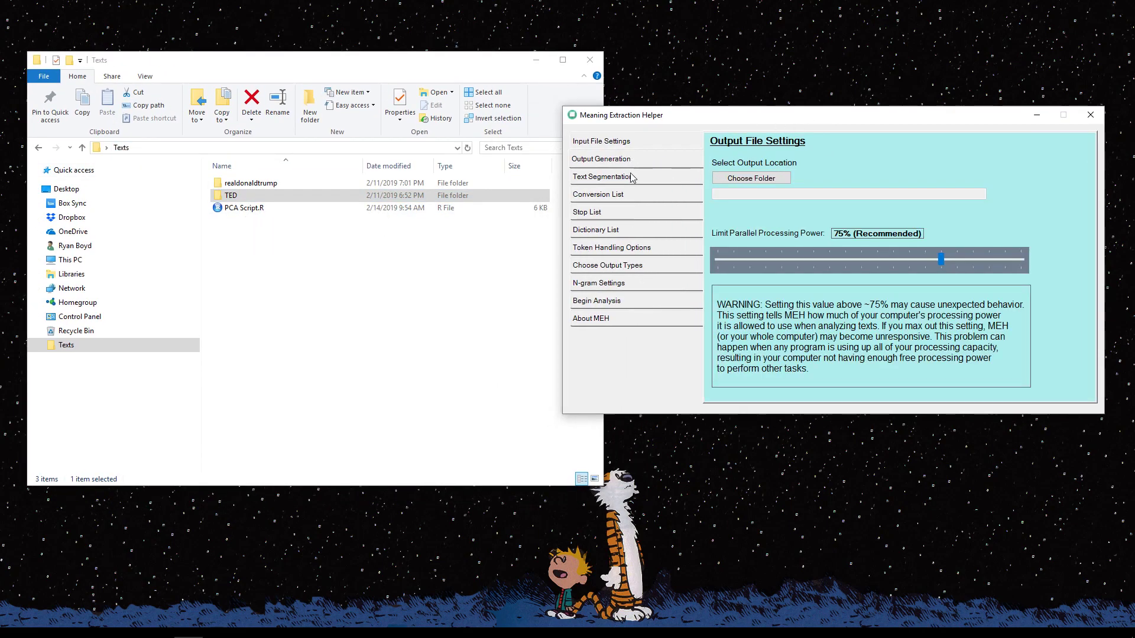
click(631, 178)
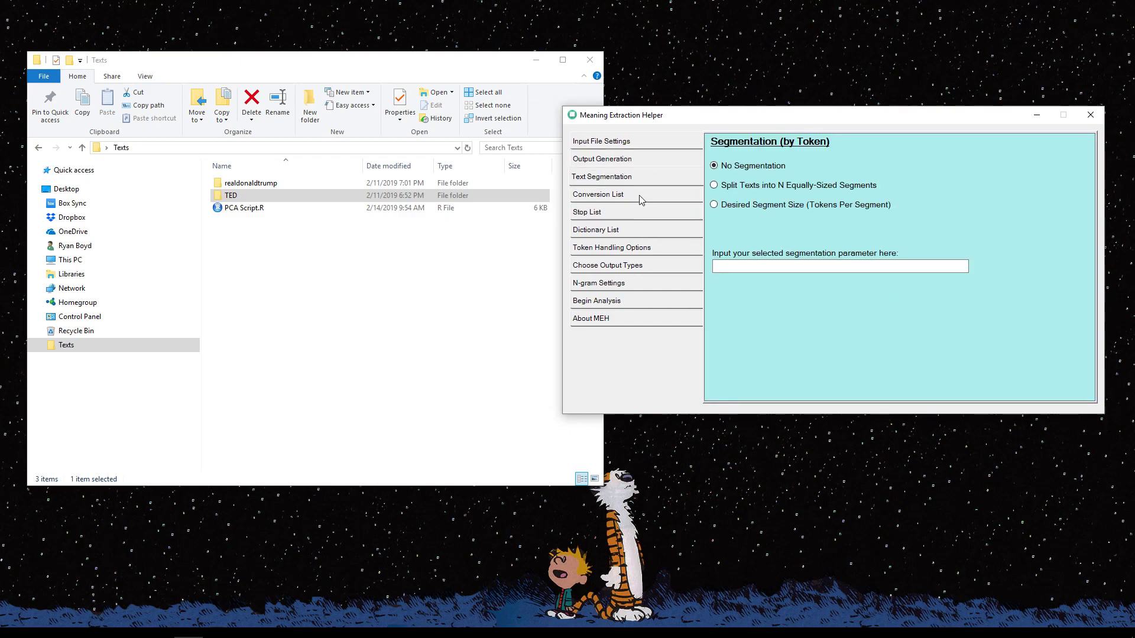
click(640, 201)
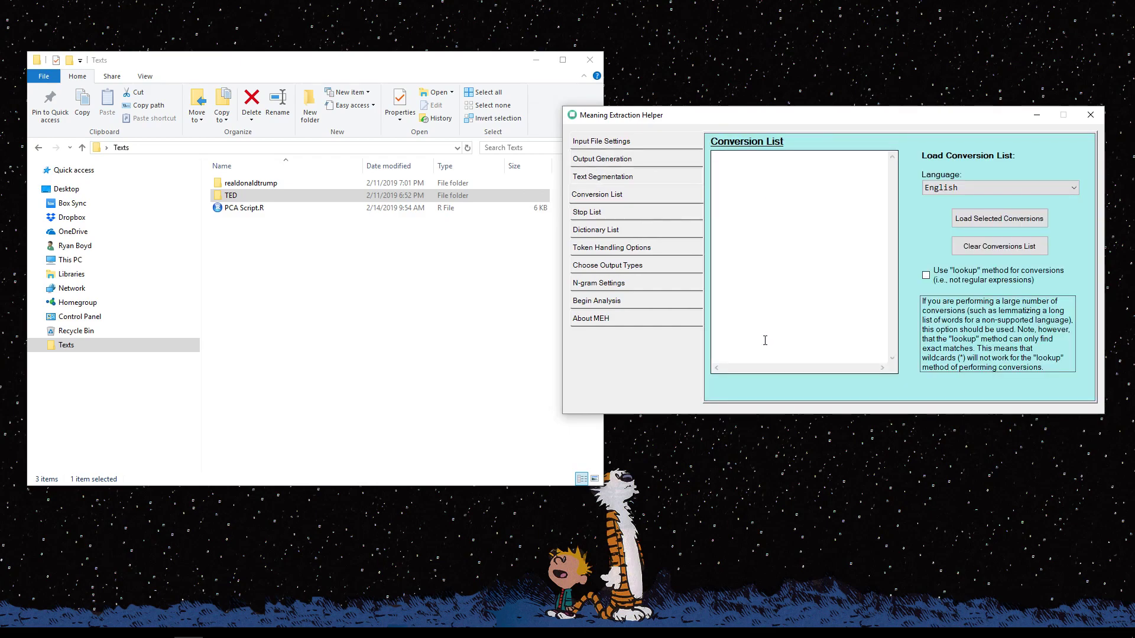
click(620, 216)
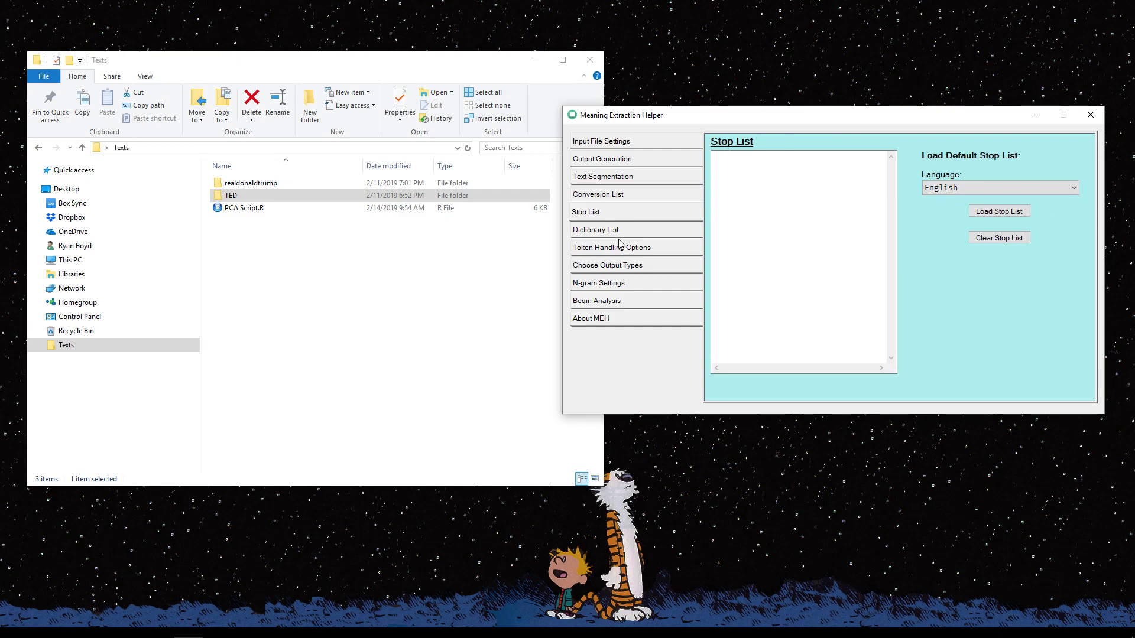
click(620, 251)
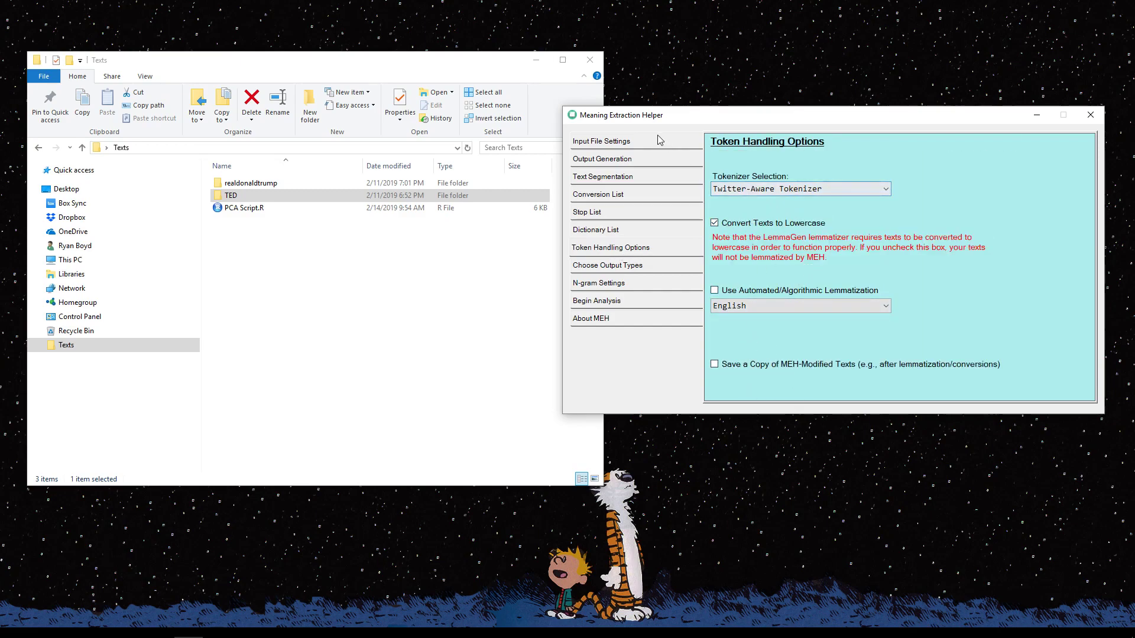
Set the output location to the Texts folder on the desktop
click(626, 162)
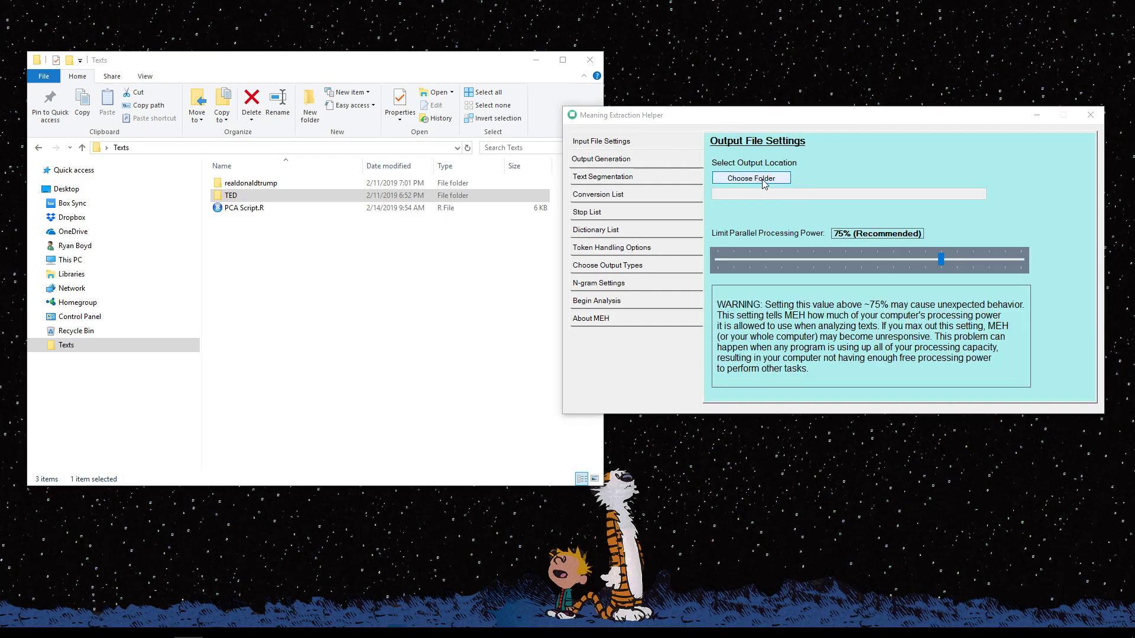
click(743, 171)
click(538, 376)
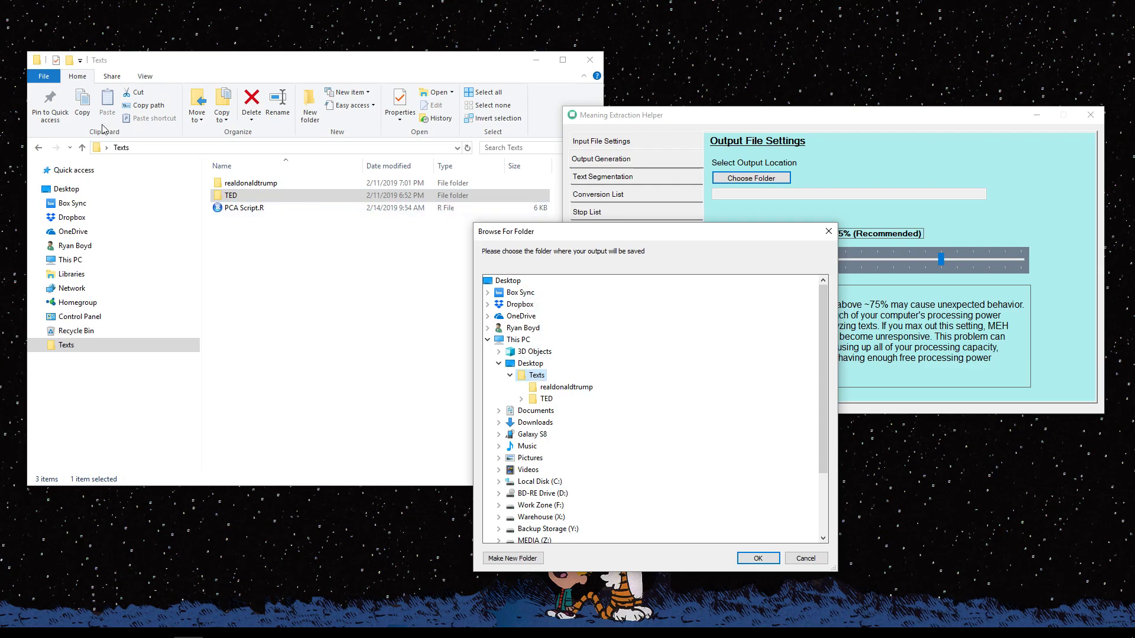
click(767, 558)
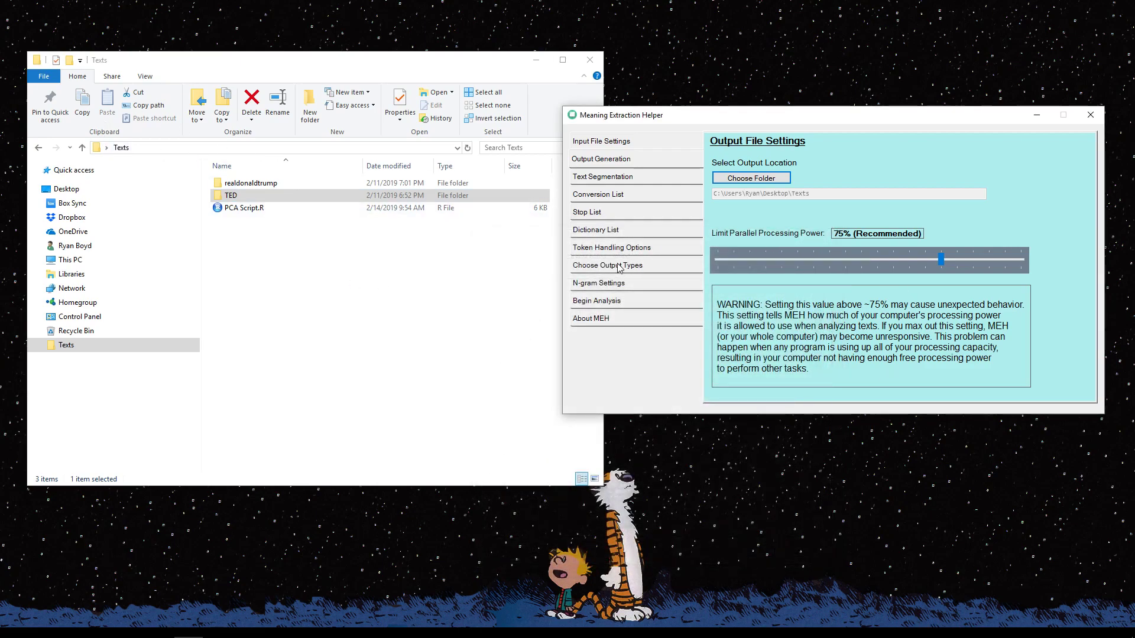
Check the output file types and N-gram settings, and start the text analysis
click(619, 267)
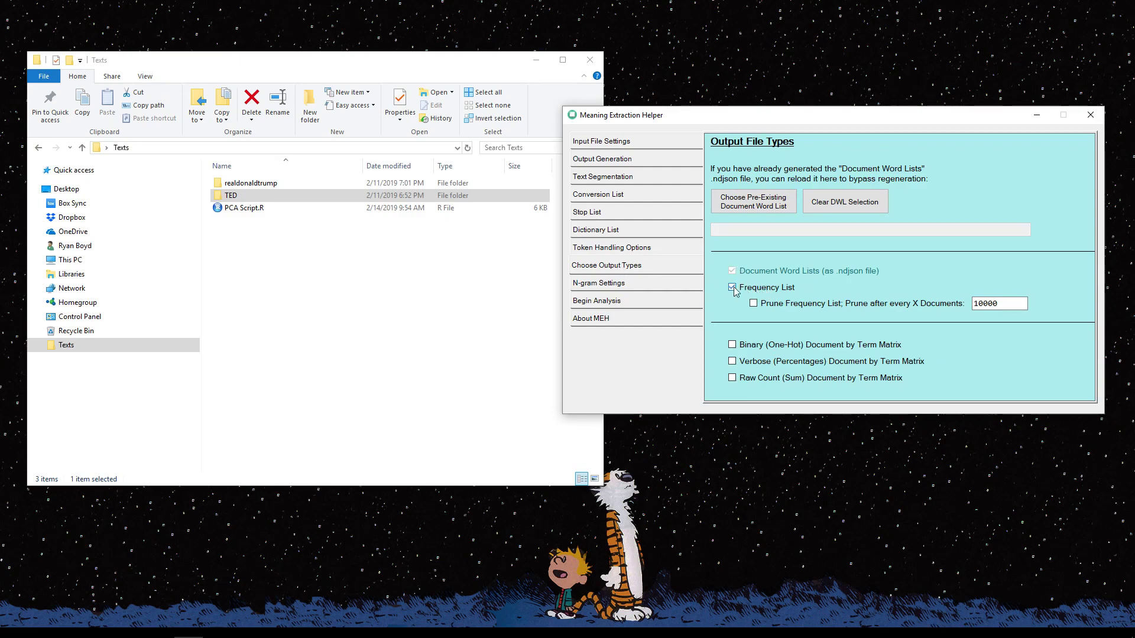
click(642, 286)
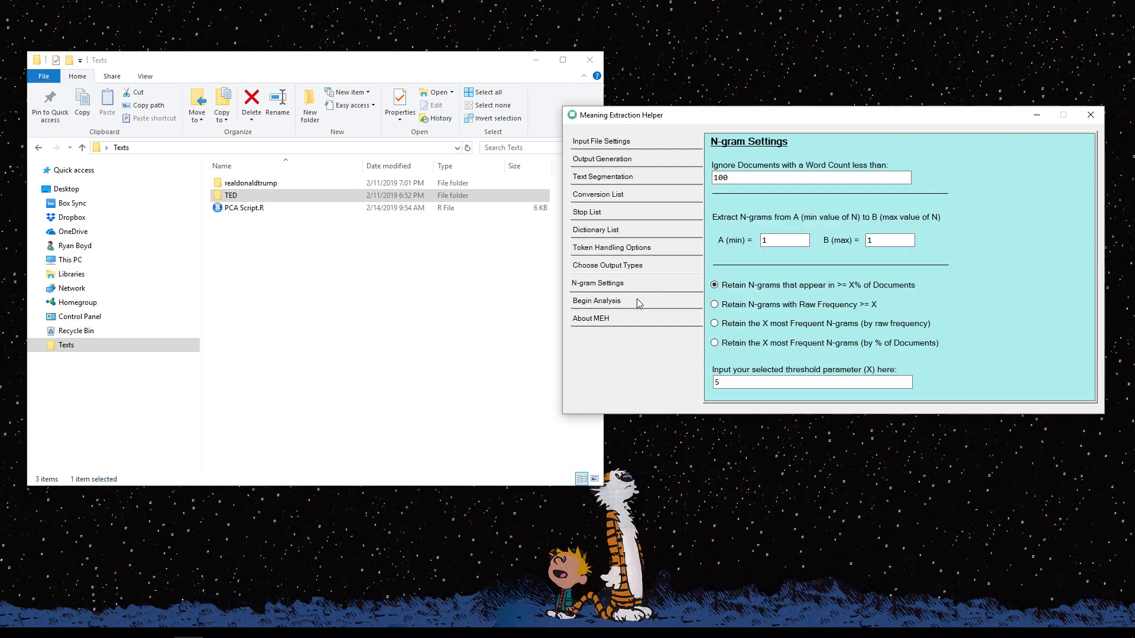
click(636, 305)
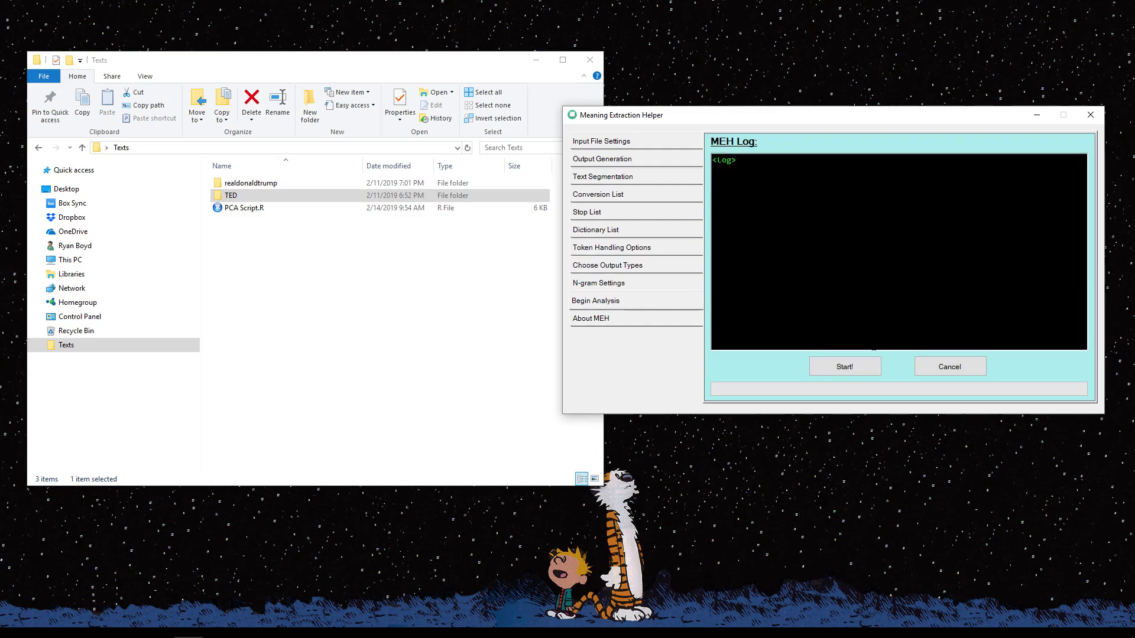
click(841, 368)
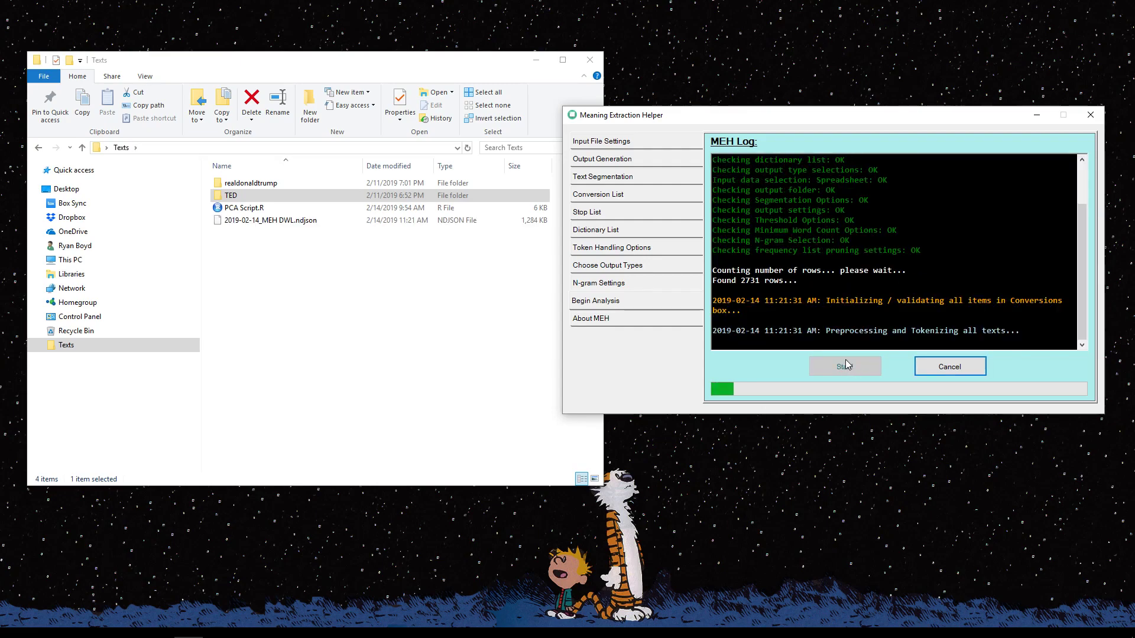
Narrow the Texts folder window with the MEH DWL.ndjson output file selected, and dismiss the finished-processing message
click(289, 211)
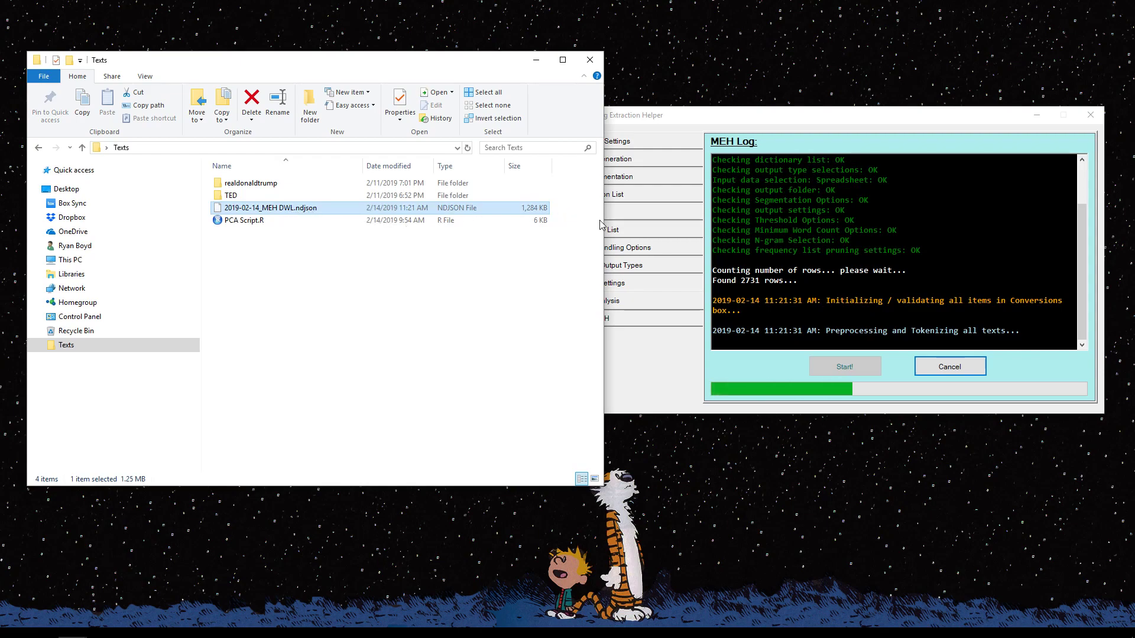
drag(603, 222, 567, 224)
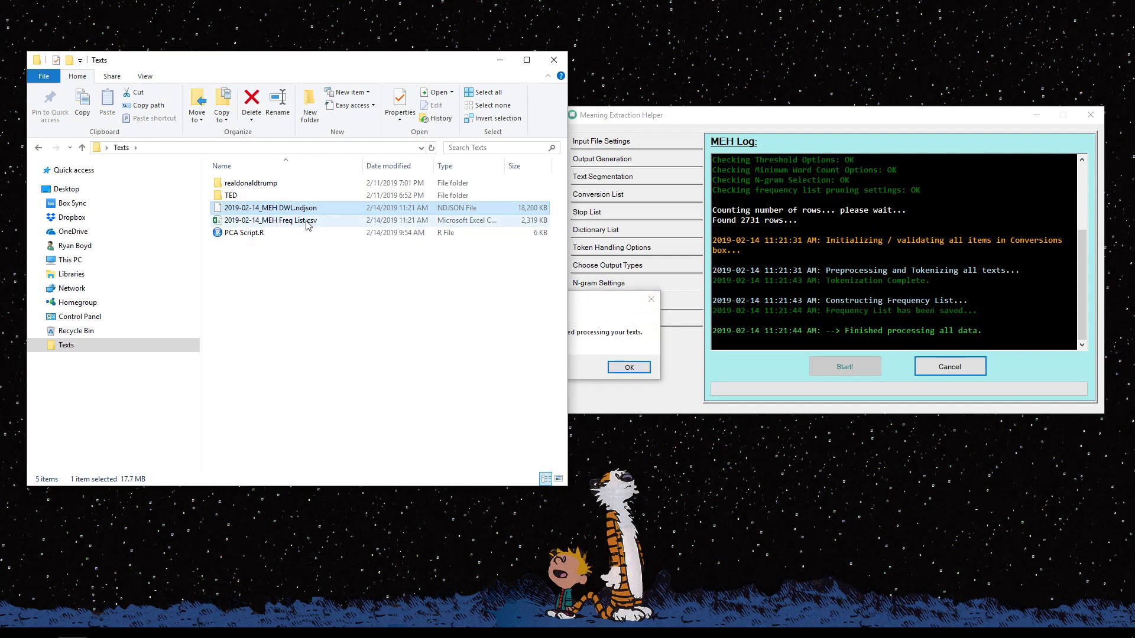
click(628, 367)
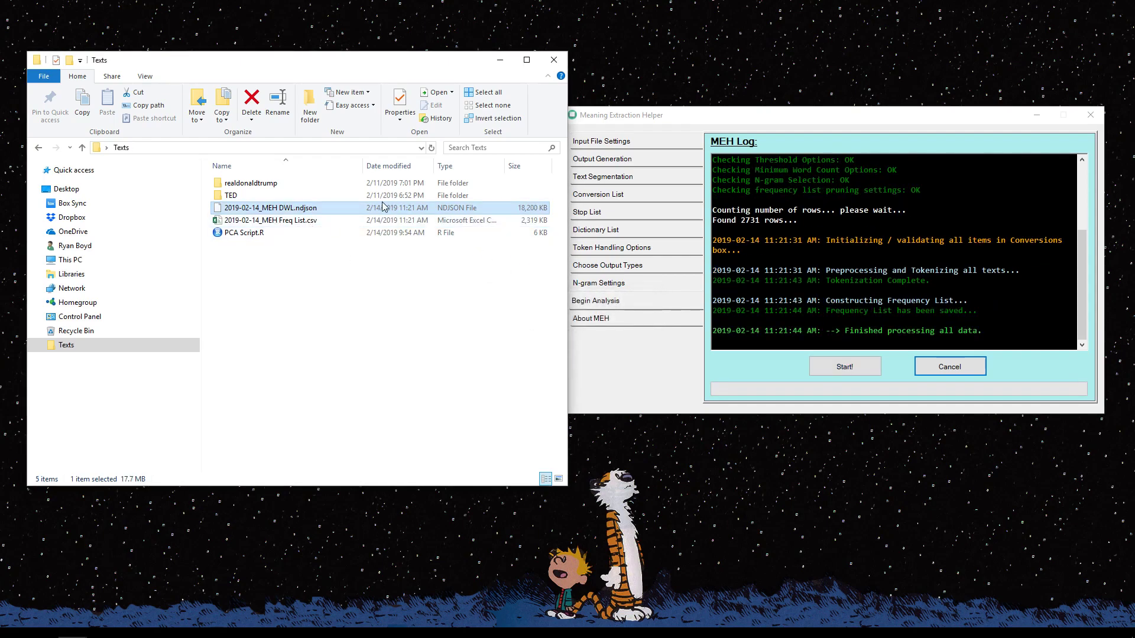
Open the 2019-02-14_MEH Freq List.csv file in Excel, maximize its window, and auto-fit columns B to E
click(312, 223)
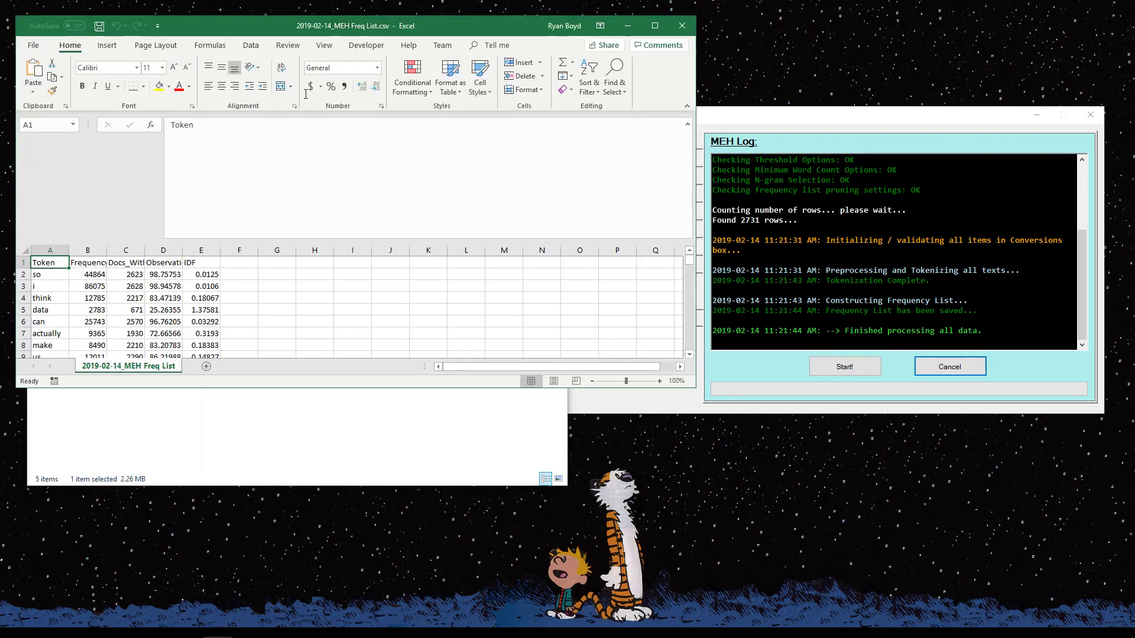
double_click(306, 28)
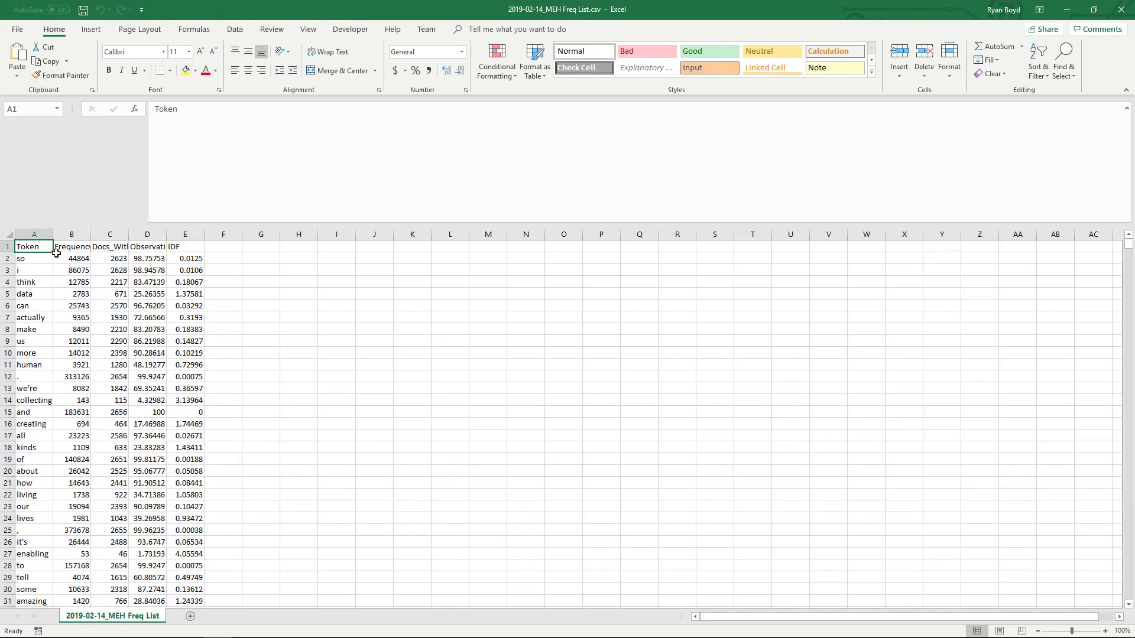
drag(71, 234, 185, 234)
double_click(92, 234)
Split the sheet at cell B2 to keep the header row and Token column in view, and zoom to 160%
click(93, 256)
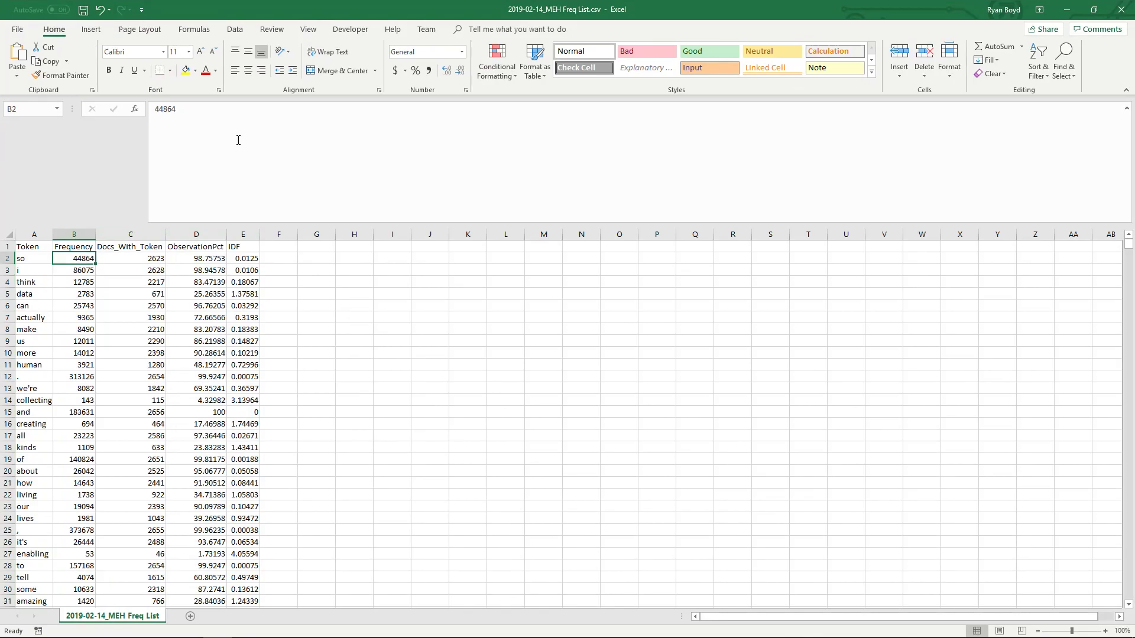
click(313, 29)
click(427, 47)
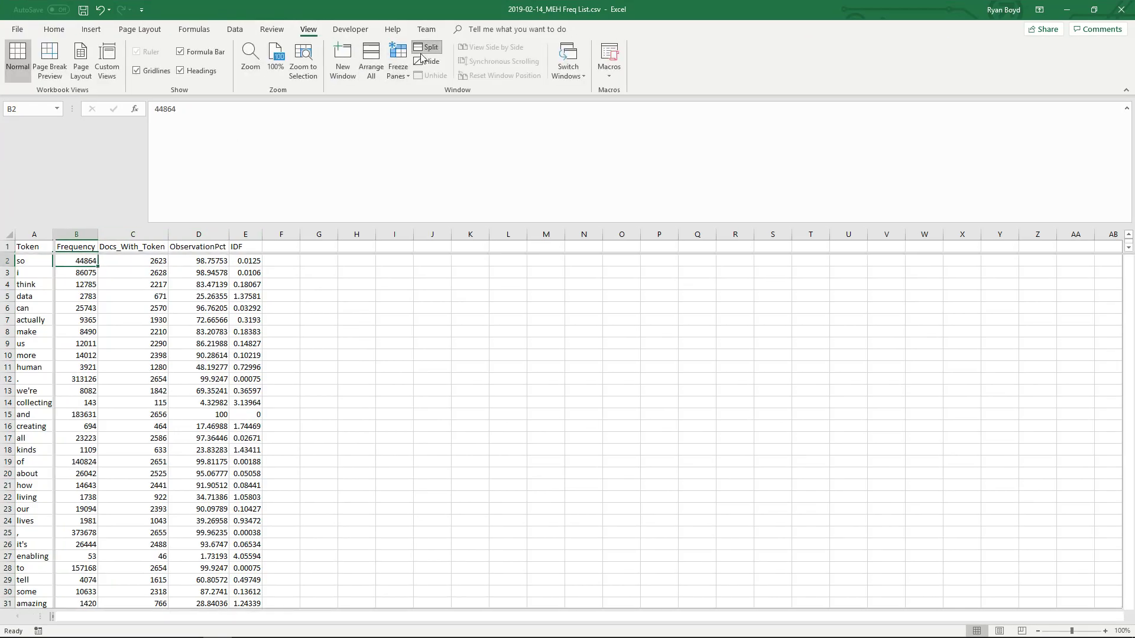
scroll(85, 274, up, 4)
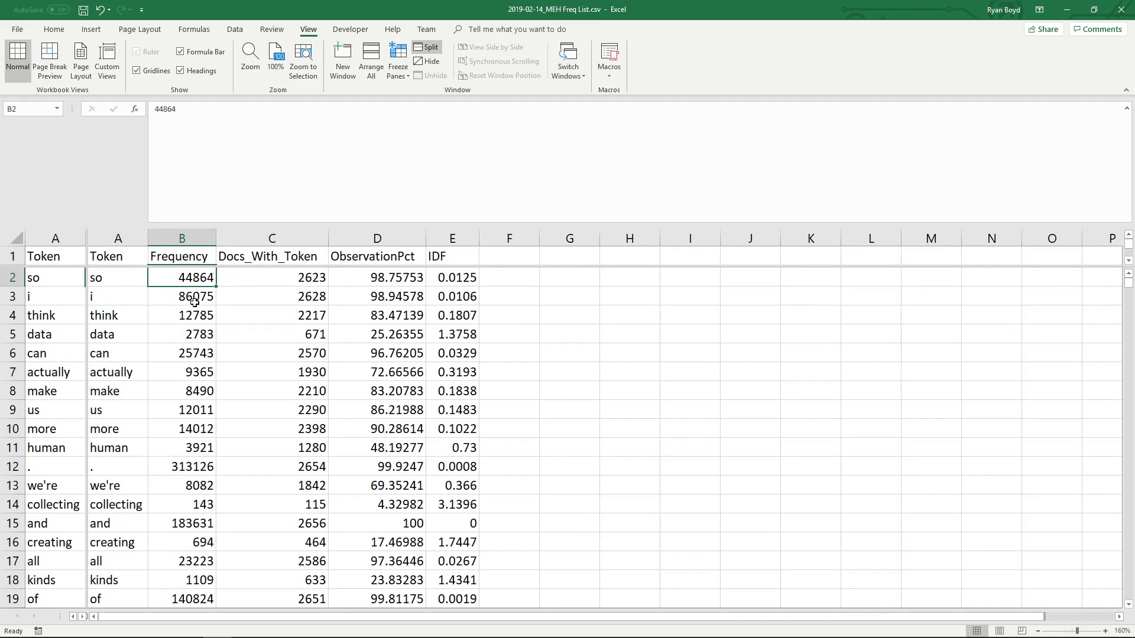
click(1119, 617)
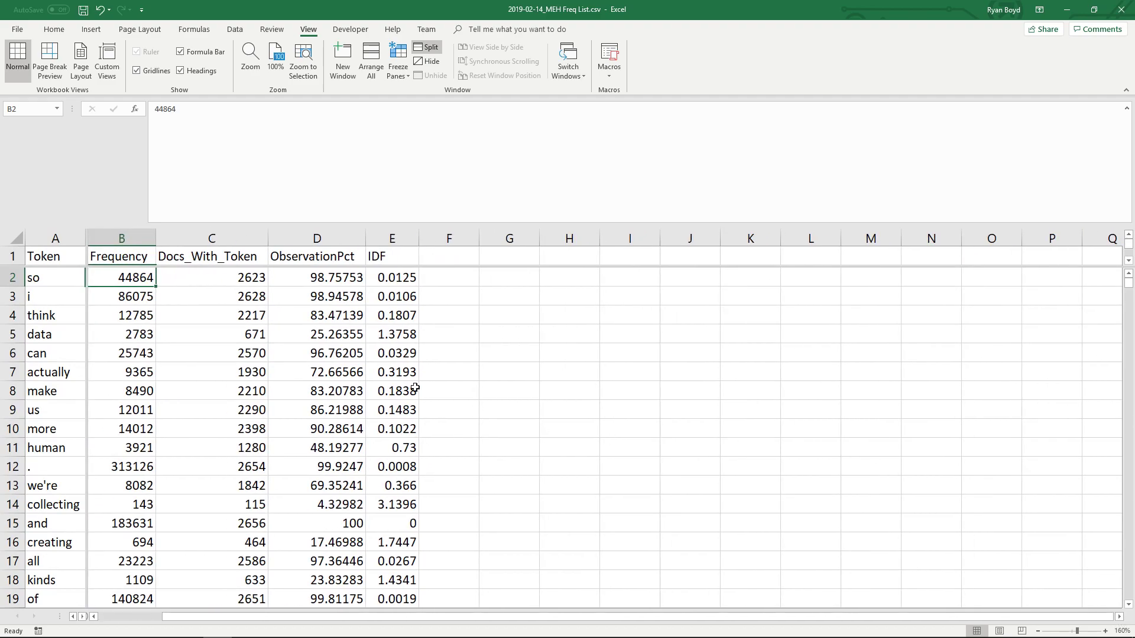
Sort the frequency list by Frequency from largest to smallest, and examine the most frequent tokens
click(235, 30)
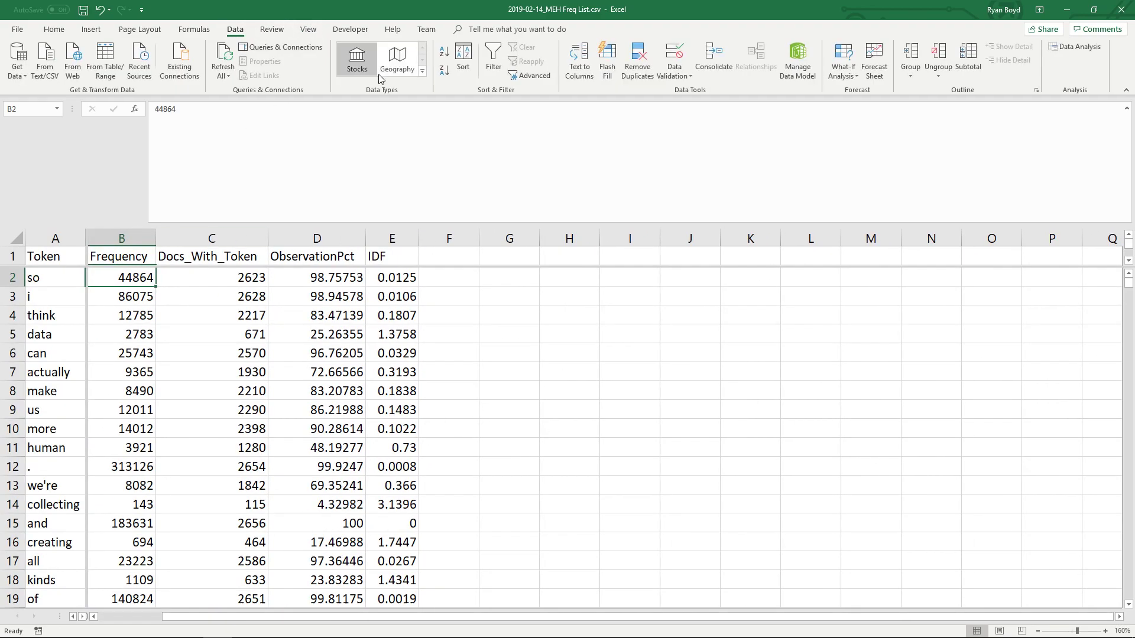
click(444, 70)
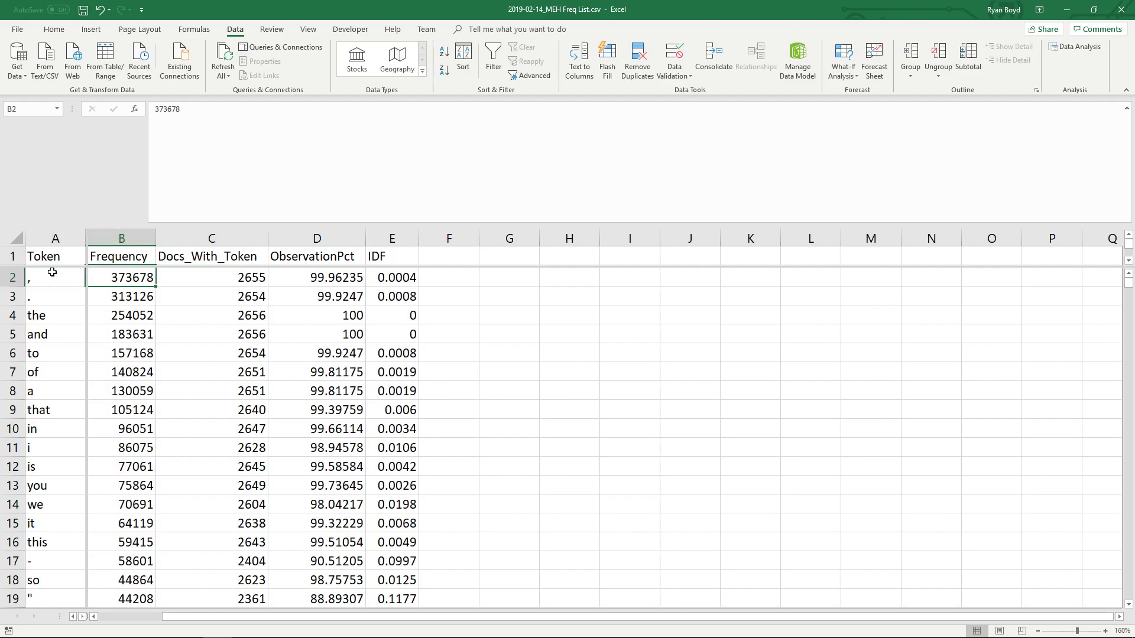
drag(48, 280, 77, 508)
click(127, 294)
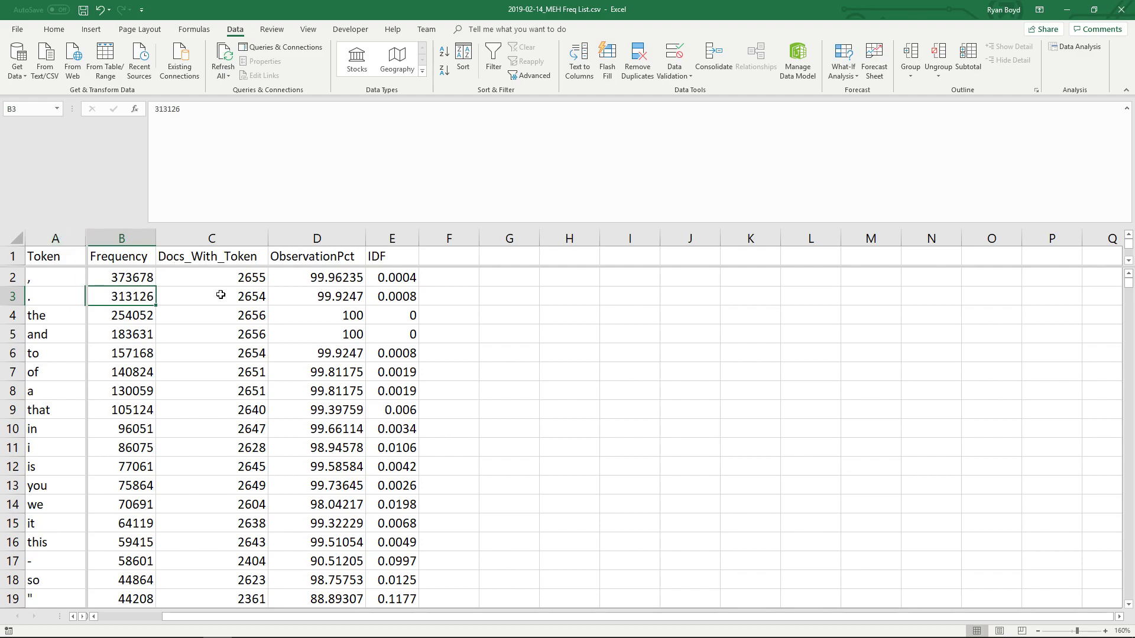
click(26, 316)
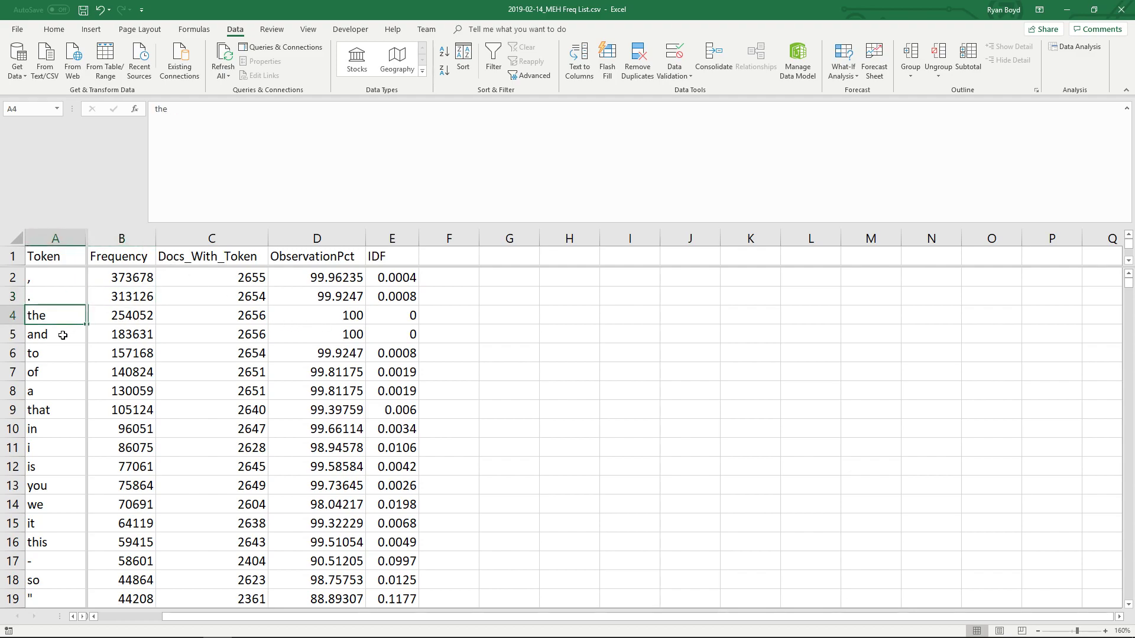
click(67, 334)
click(52, 313)
click(51, 334)
click(51, 354)
click(50, 377)
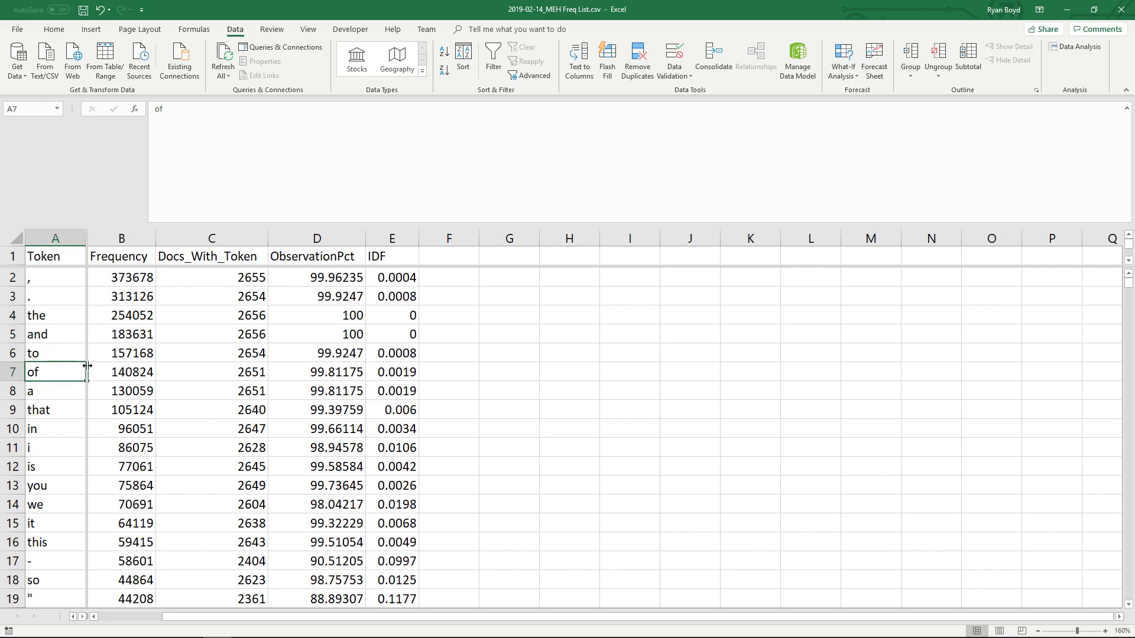
Examine the Frequency and ObservationPct values of the most common tokens
click(127, 277)
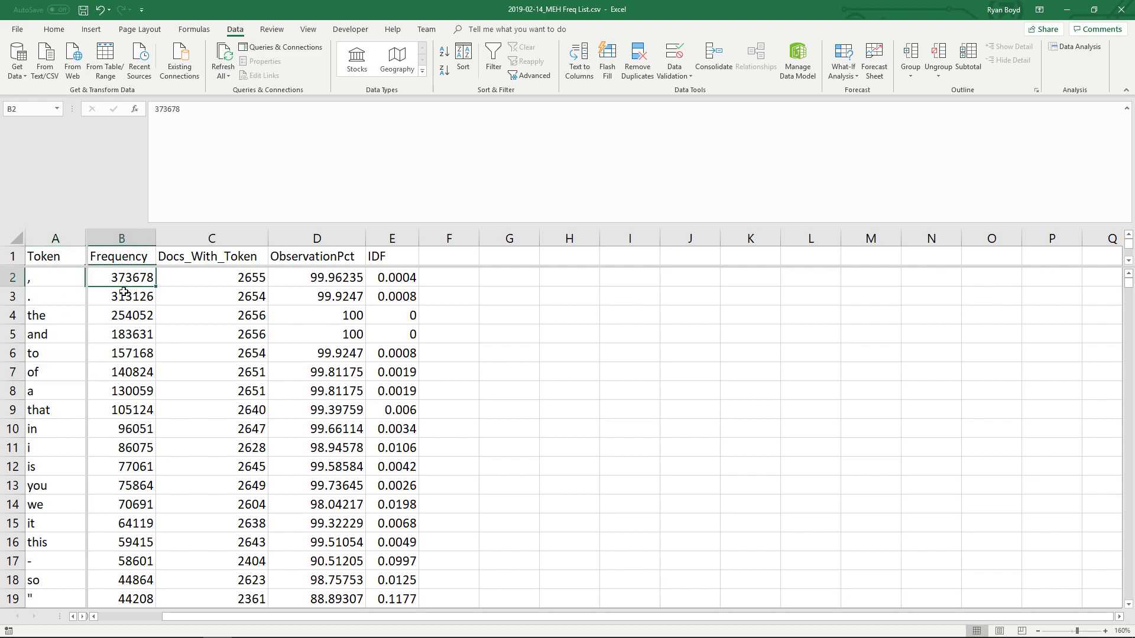
click(121, 313)
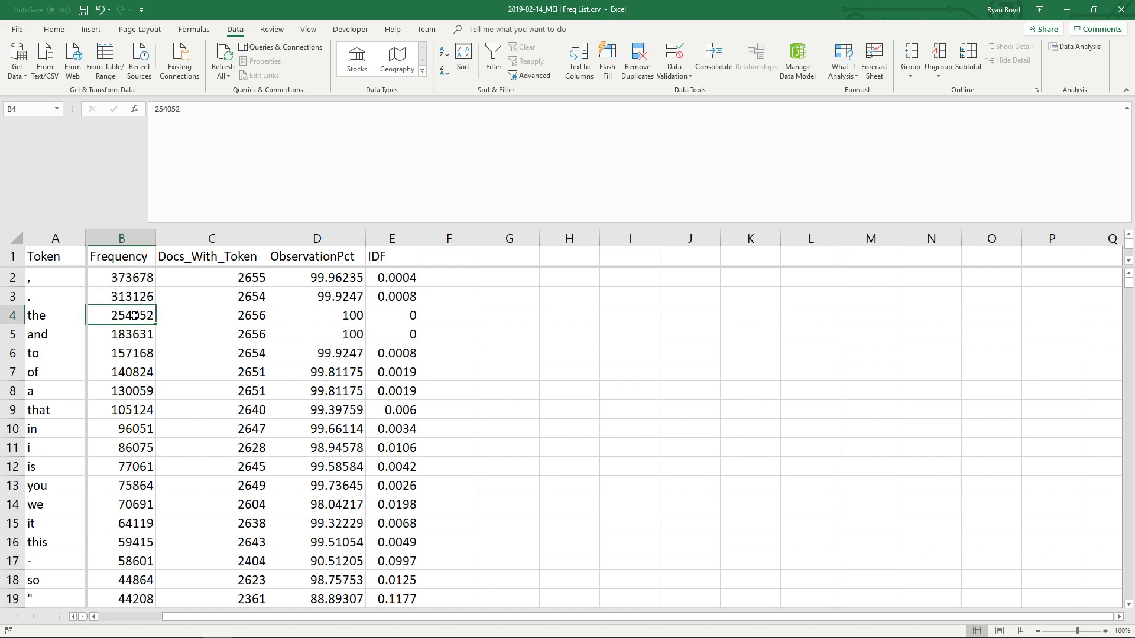
click(332, 281)
drag(332, 281, 332, 485)
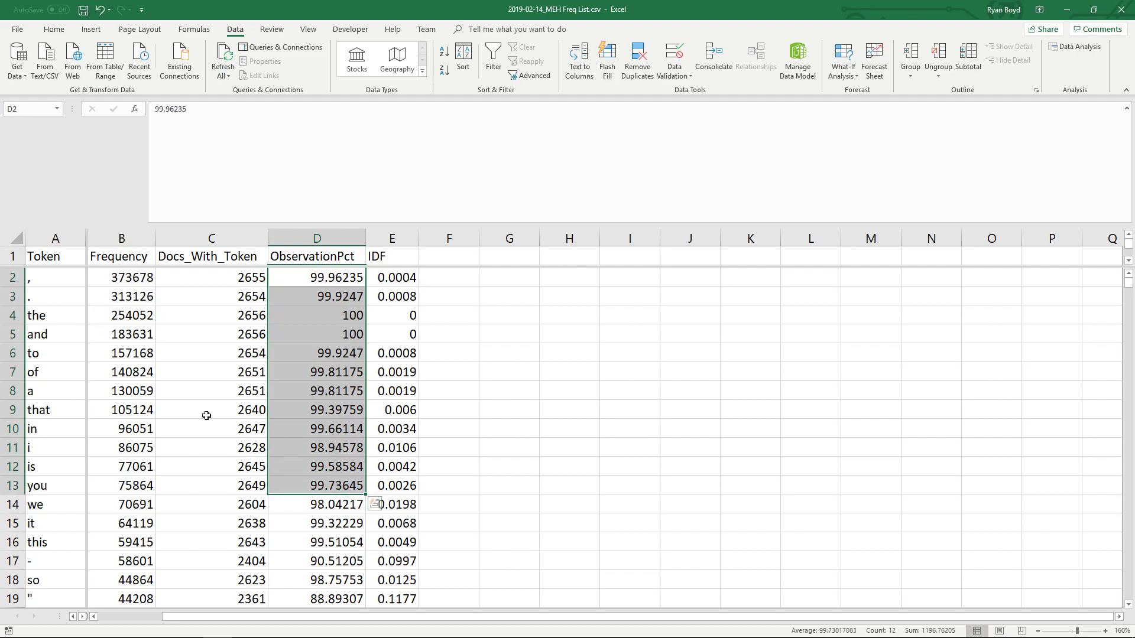
click(53, 322)
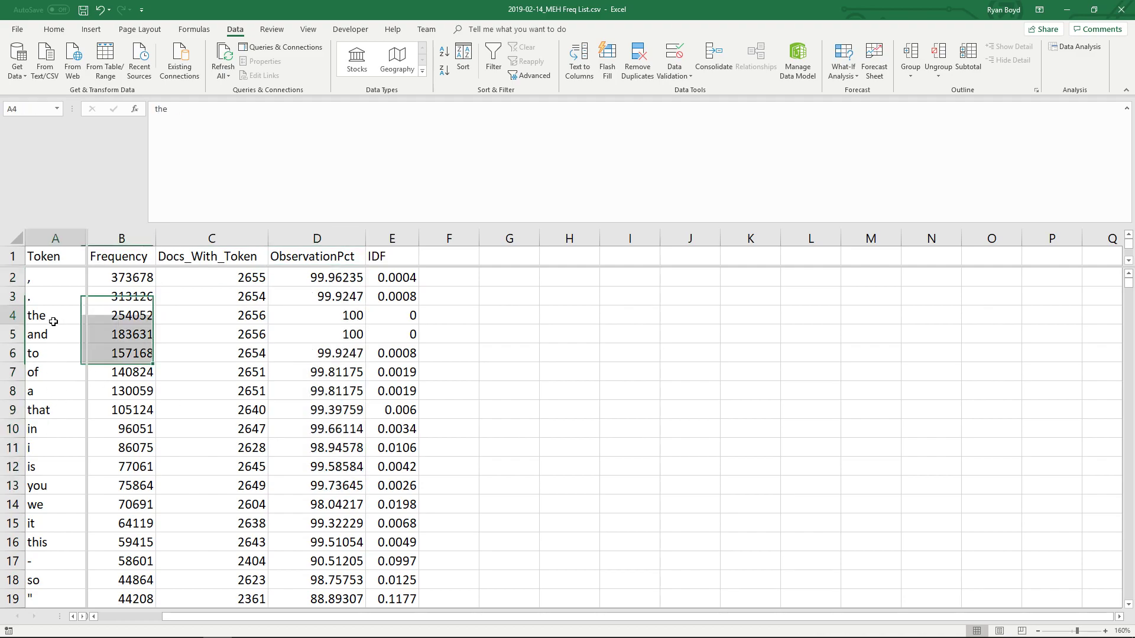
click(333, 316)
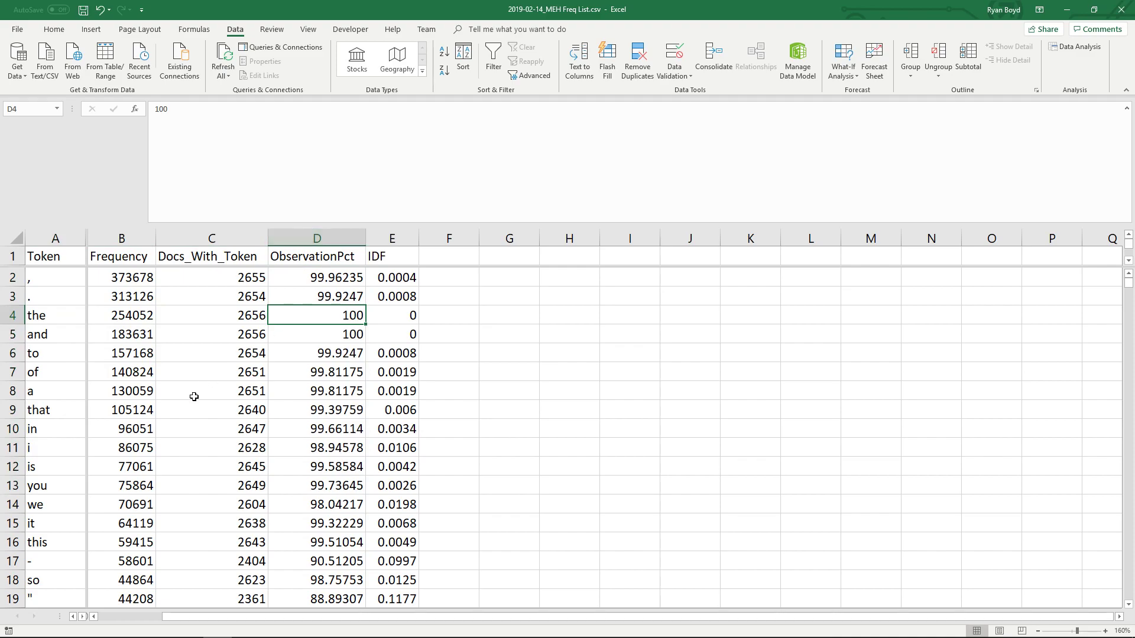
Read through the Token column for punctuation marks and common function words among the highest-ranked entries
click(57, 442)
scroll(56, 440, down, 10)
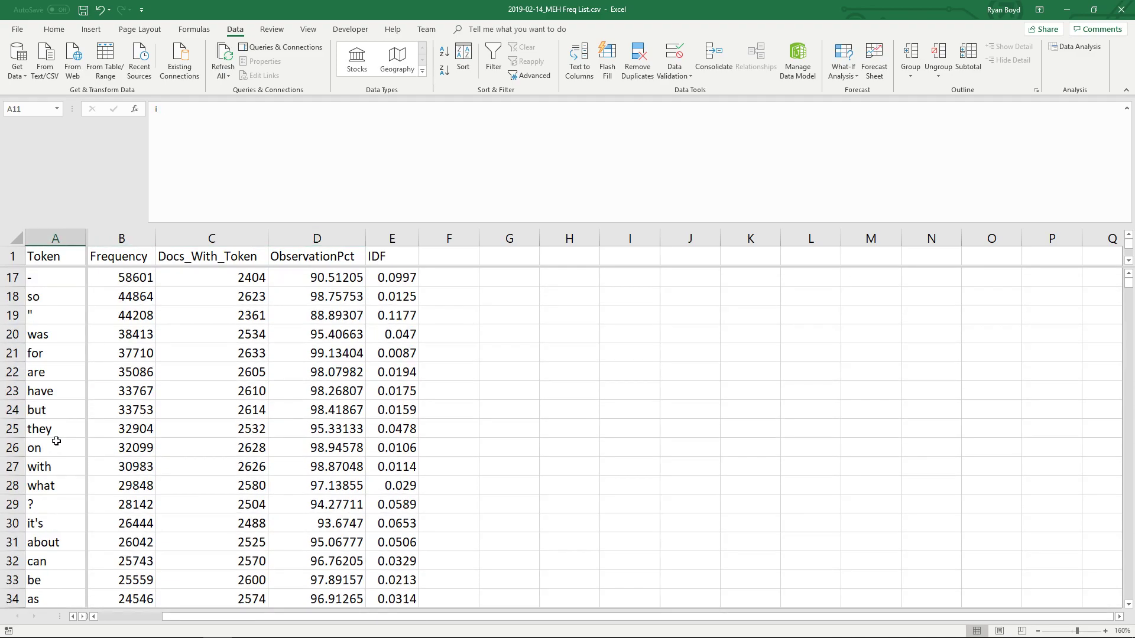
scroll(56, 437, up, 11)
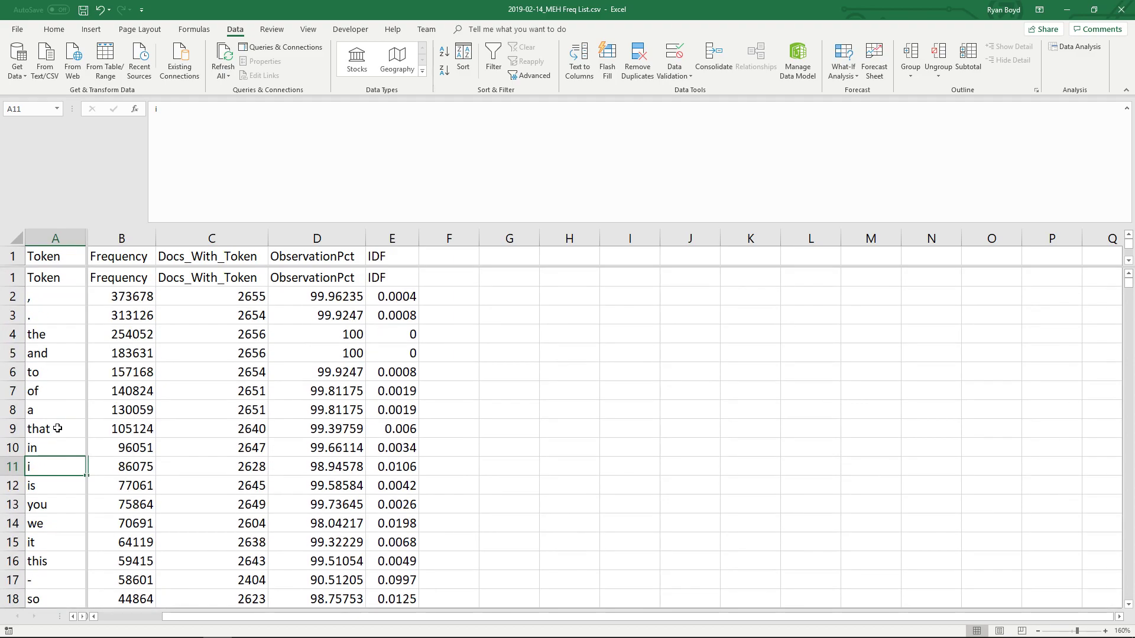
click(1129, 606)
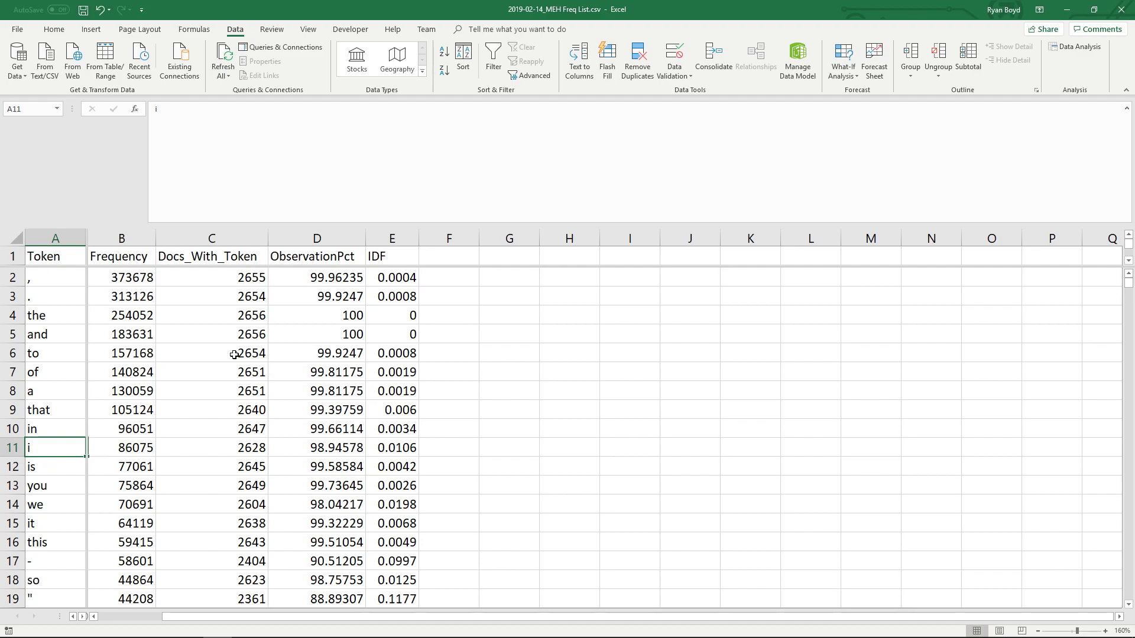
drag(48, 283, 46, 512)
click(48, 501)
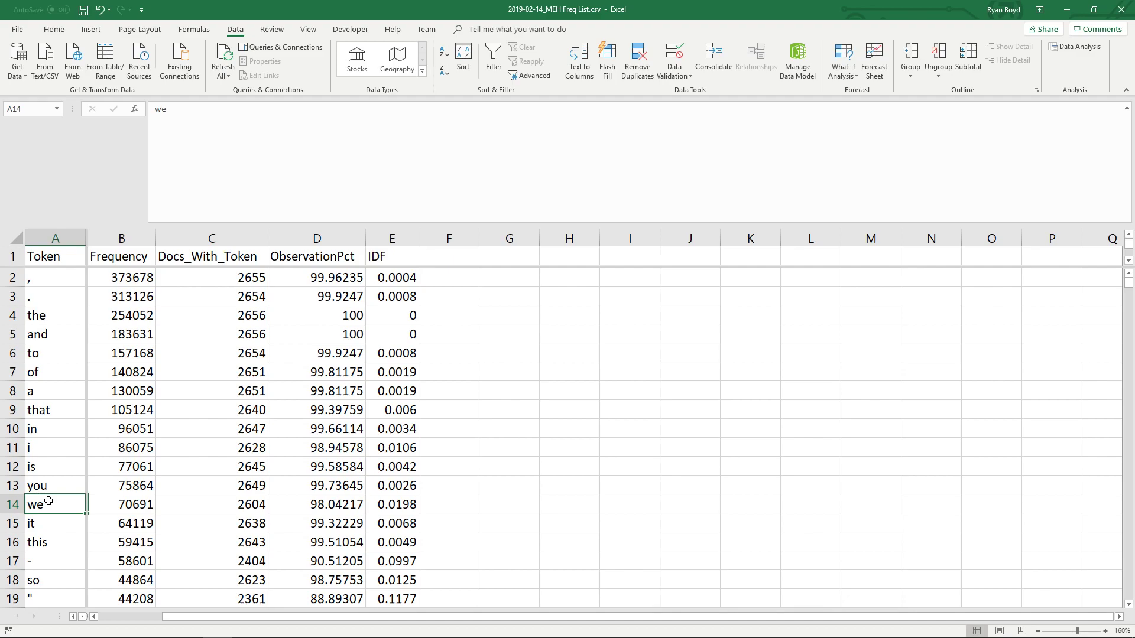
click(57, 321)
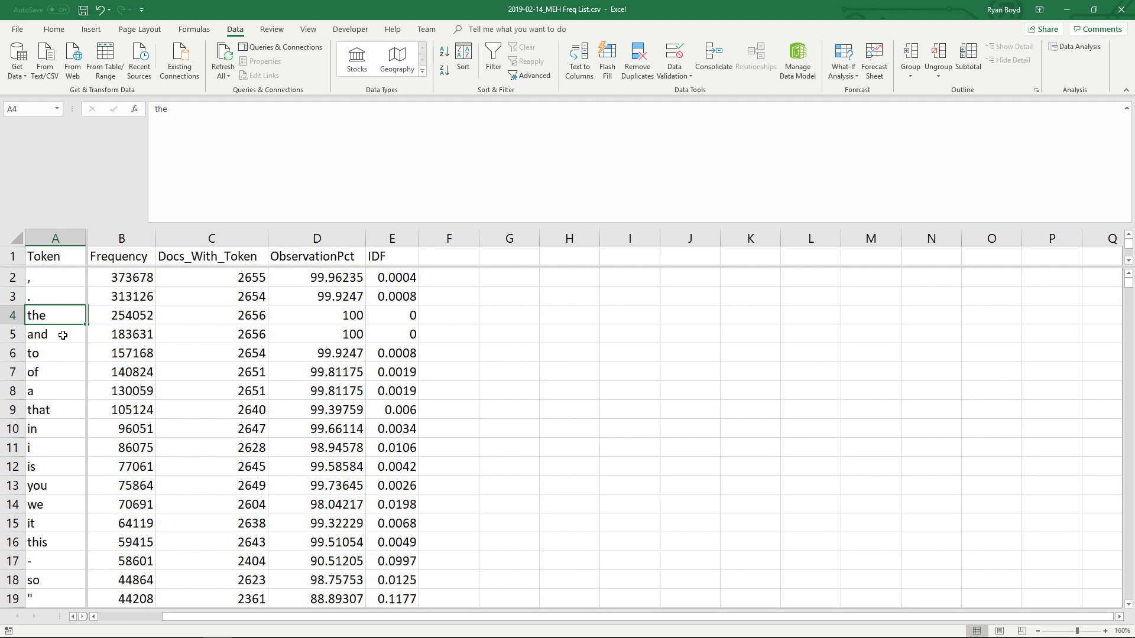
scroll(110, 304, down, 14)
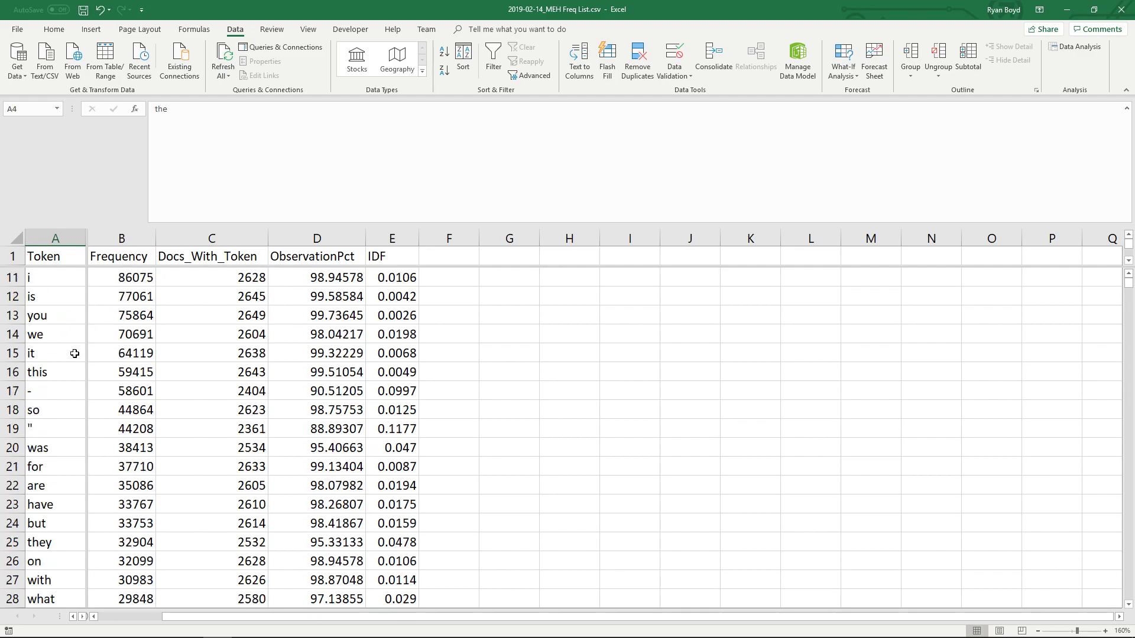
scroll(62, 353, up, 4)
click(62, 374)
scroll(62, 366, up, 9)
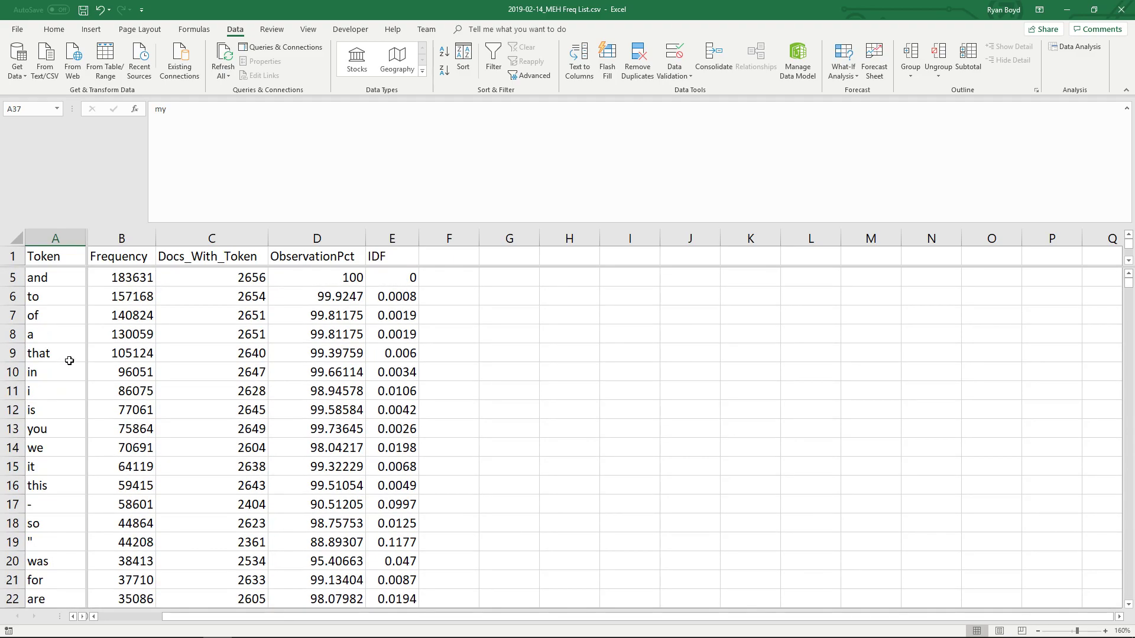
click(1128, 274)
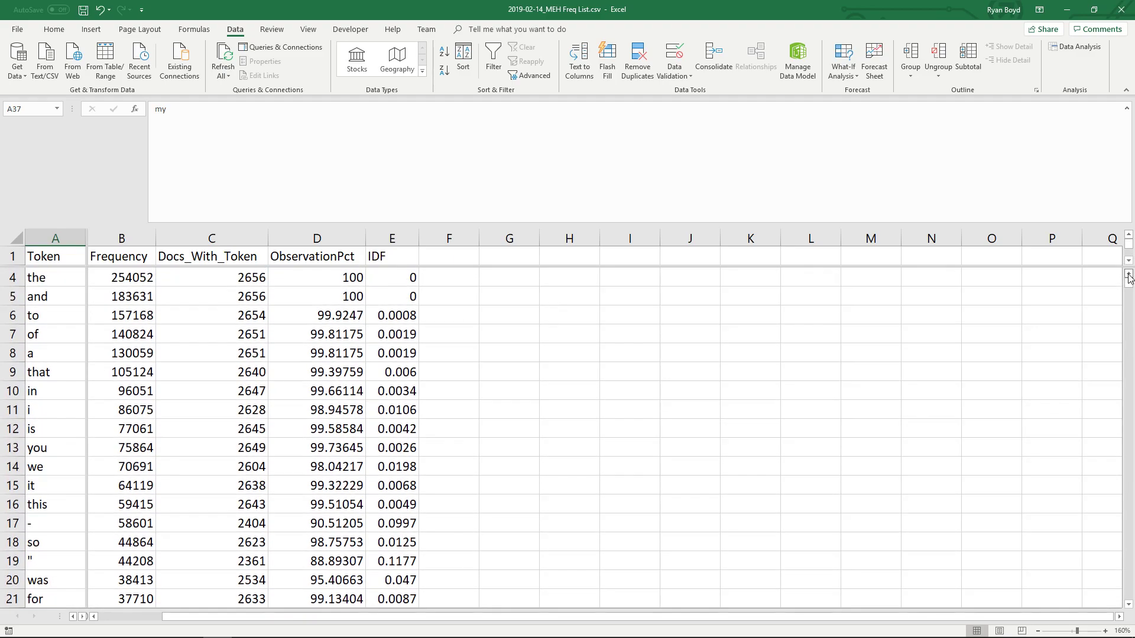
Compare function words such as "the" and "and" with their ObservationPct values, and review the top tokens again
click(43, 280)
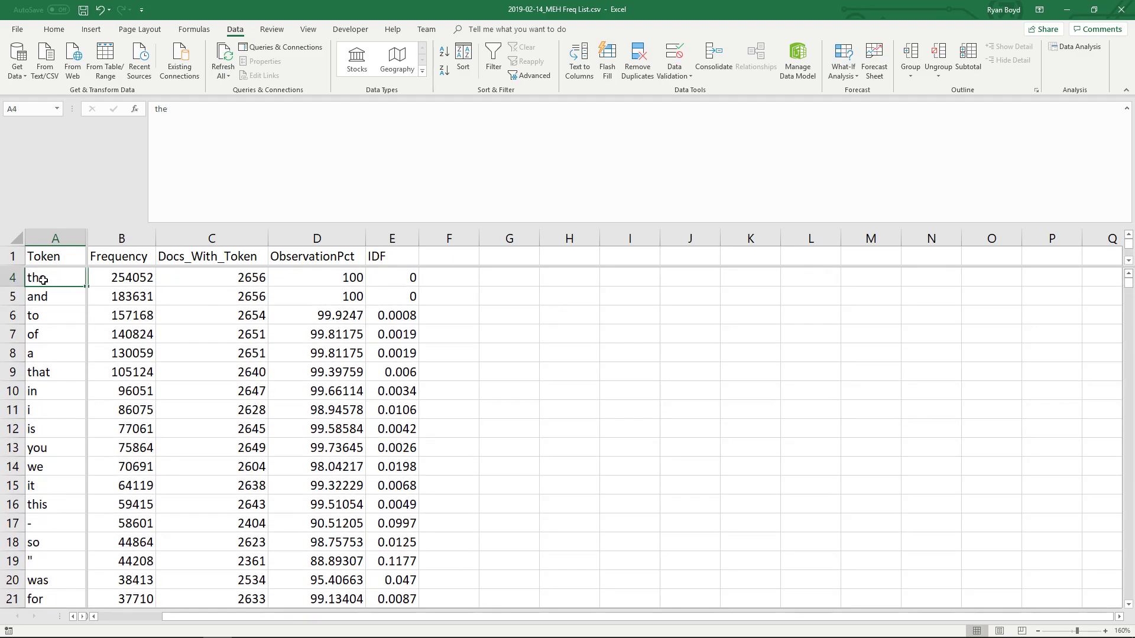
drag(45, 280, 45, 410)
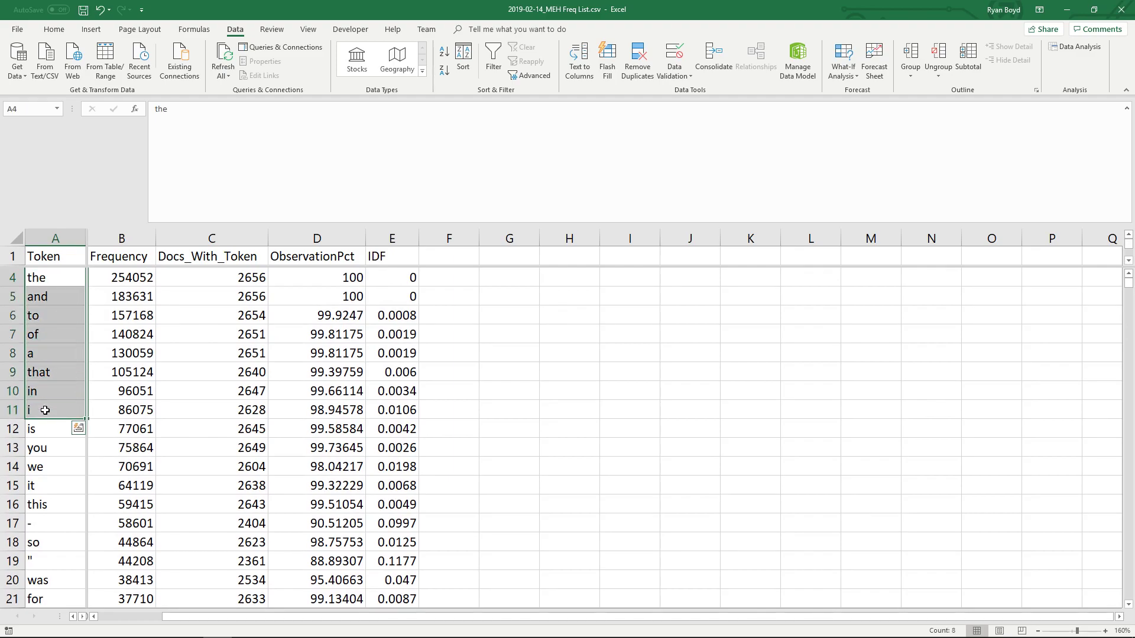
drag(334, 278, 334, 485)
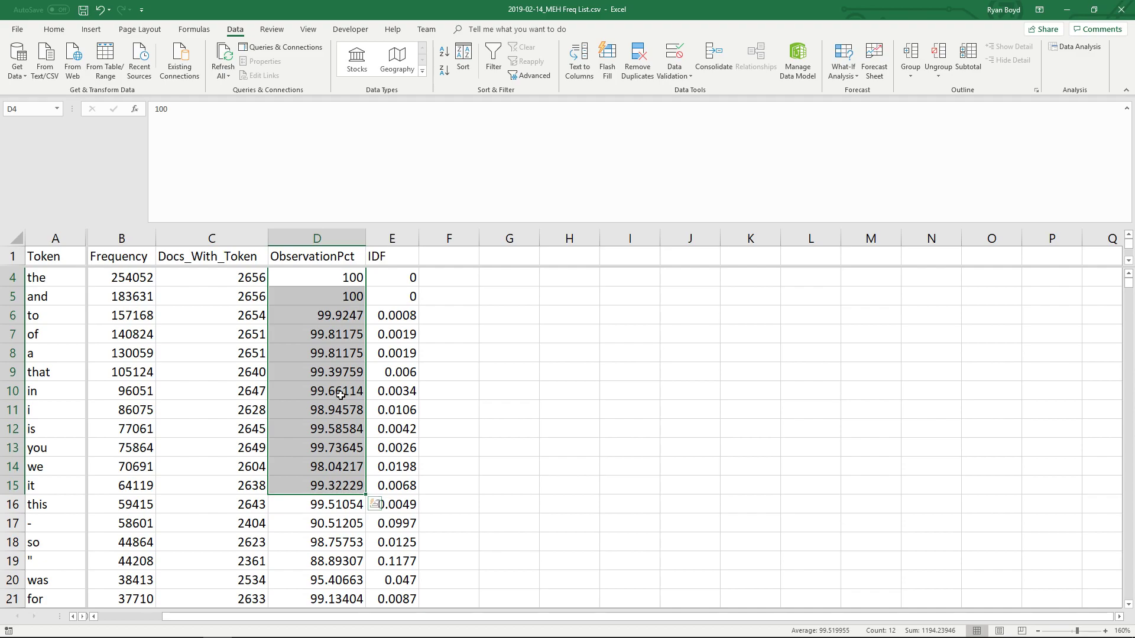
click(342, 277)
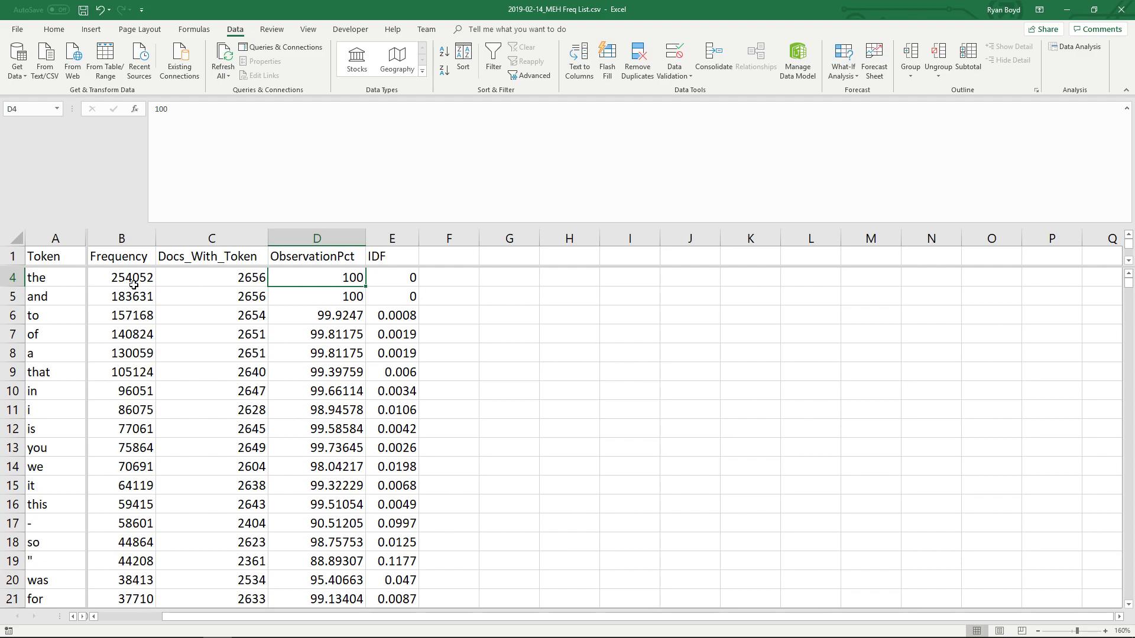
click(70, 275)
click(62, 296)
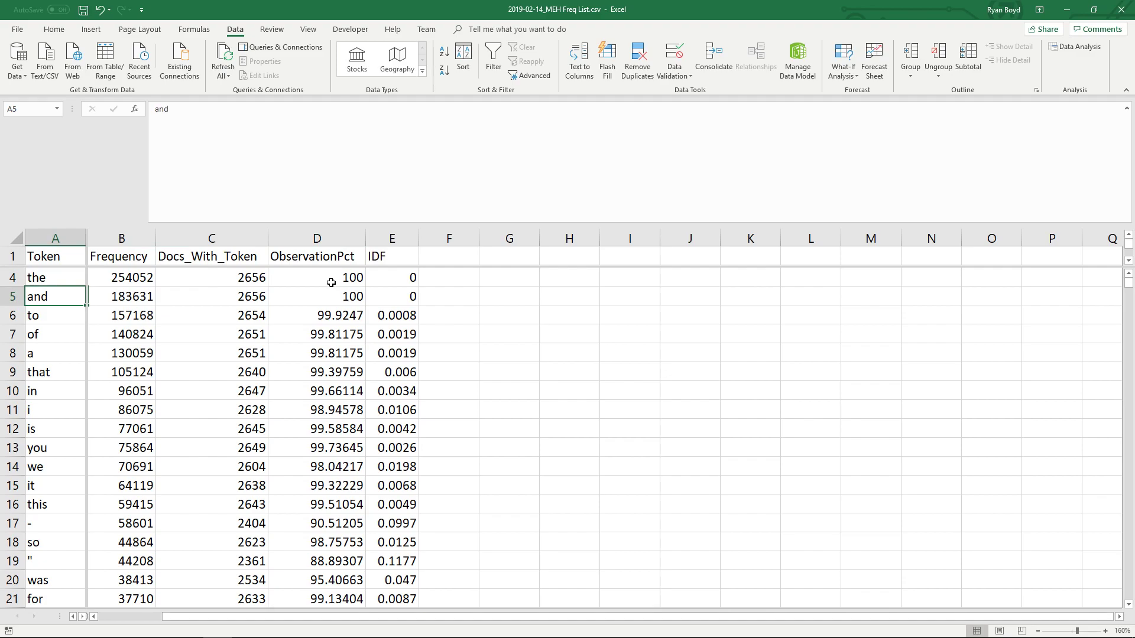
drag(331, 283, 331, 294)
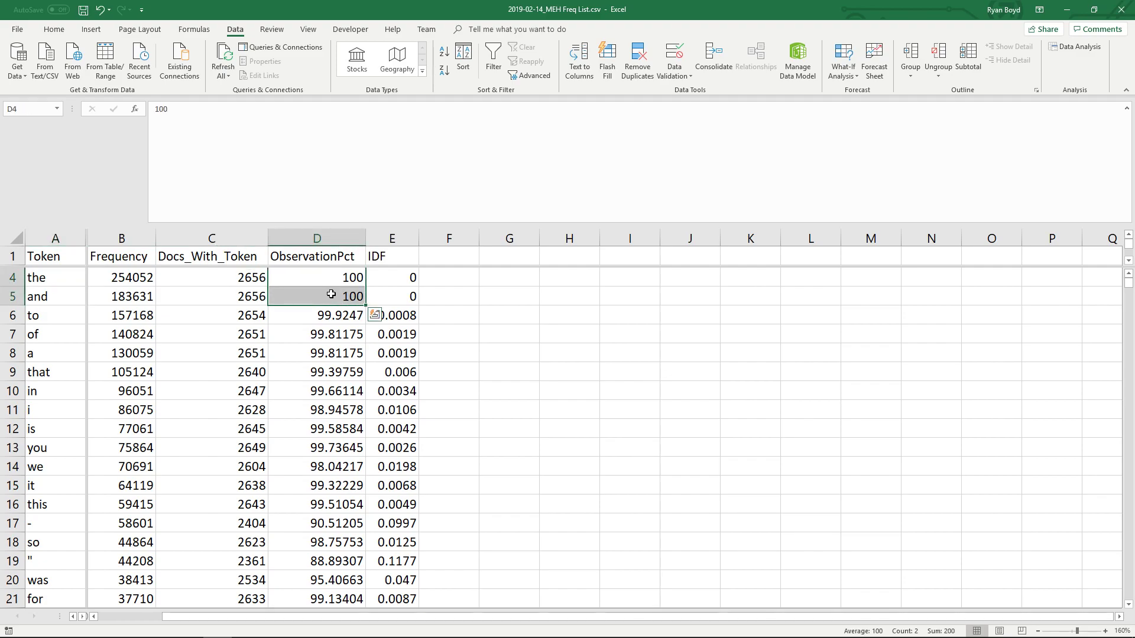
click(64, 277)
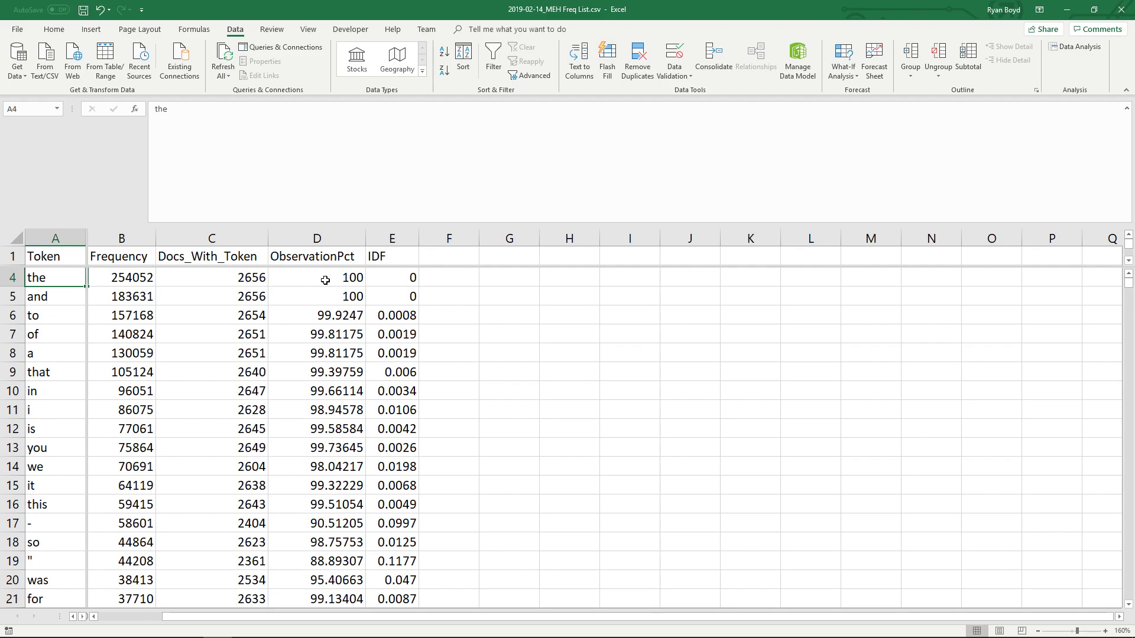
drag(43, 278, 46, 500)
scroll(54, 375, up, 1)
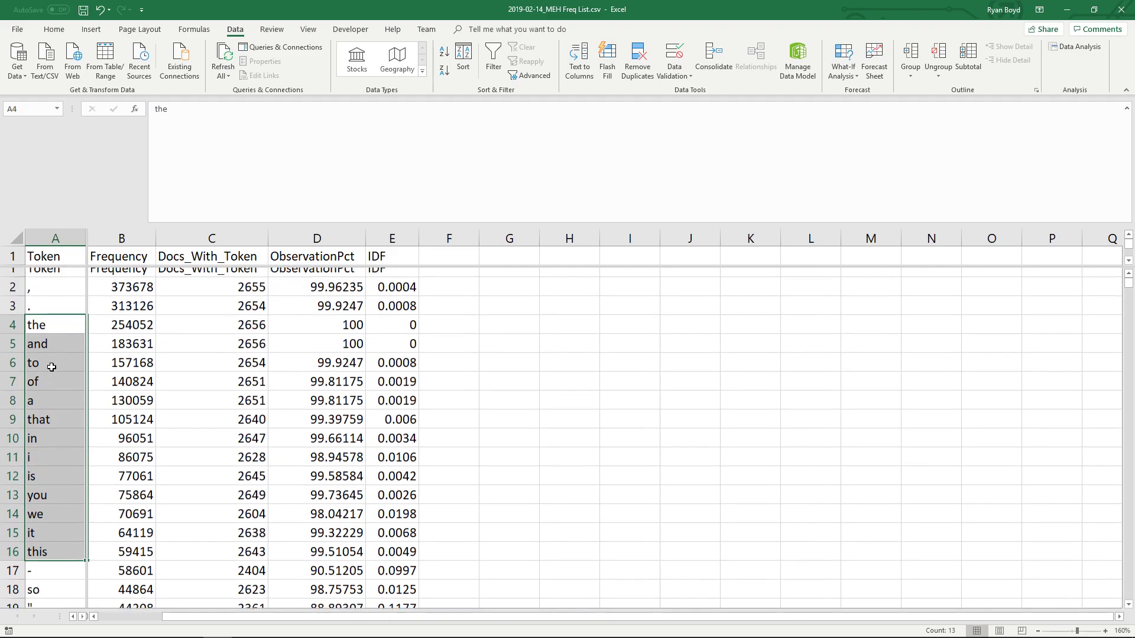
scroll(52, 367, up, 1)
click(51, 298)
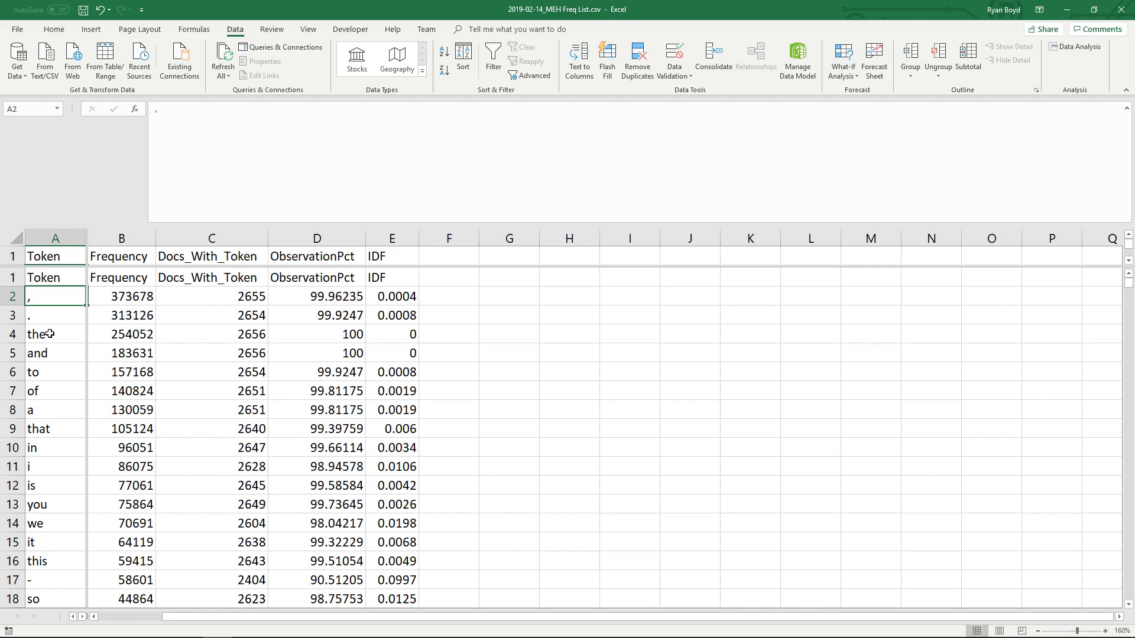
Close the frequency list workbook without saving the changes
click(1125, 8)
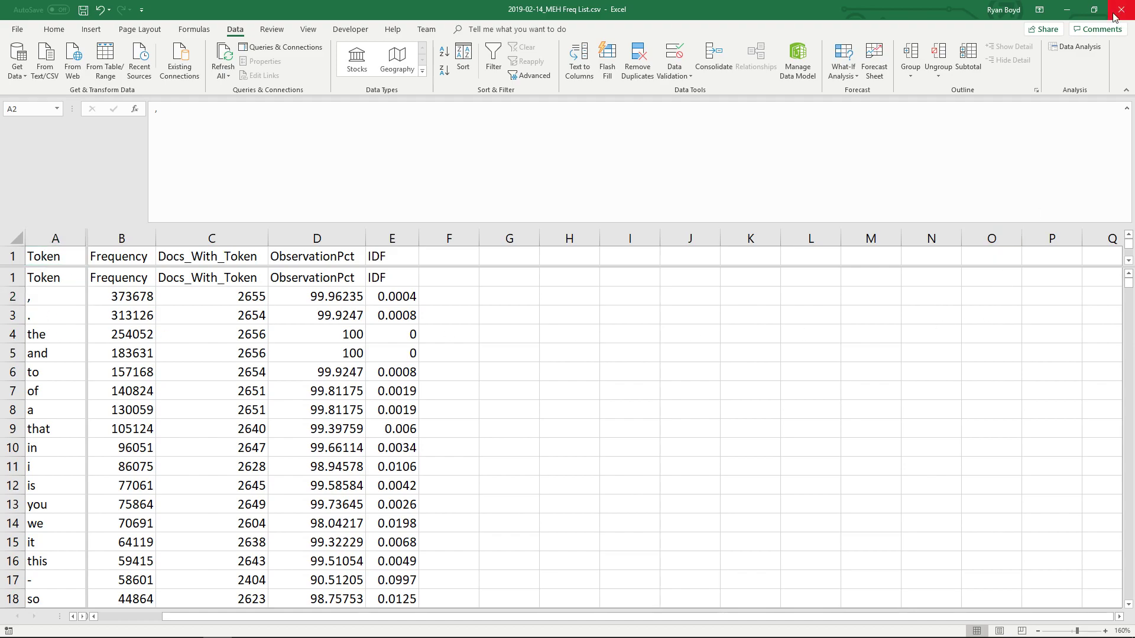
click(566, 340)
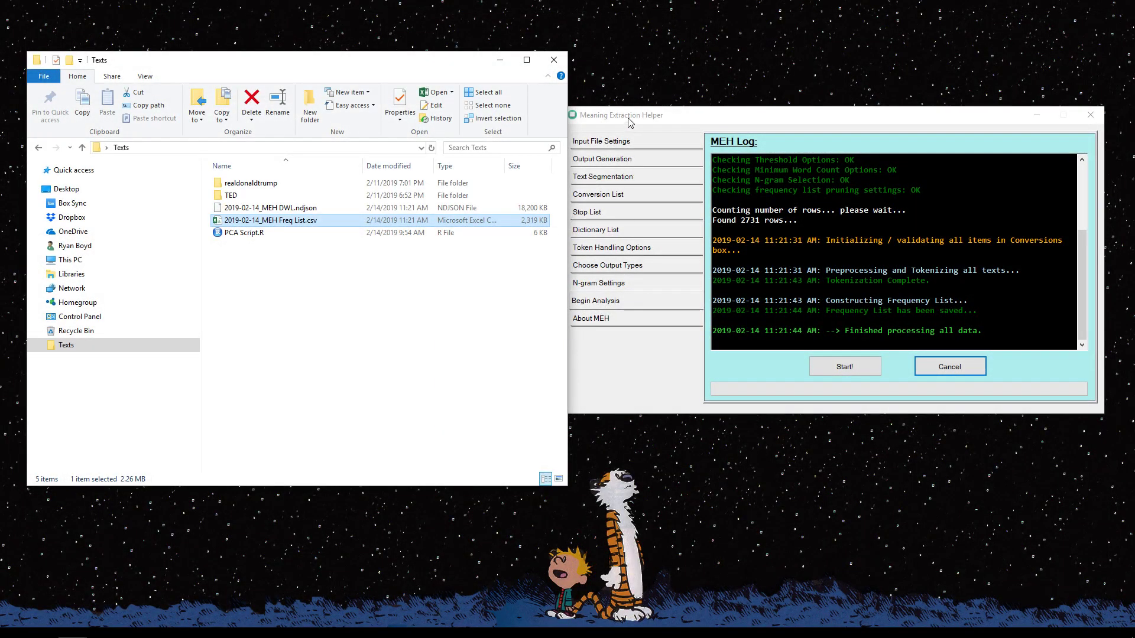
Load the default English stop list into the stop list settings
click(595, 213)
click(1003, 213)
click(754, 180)
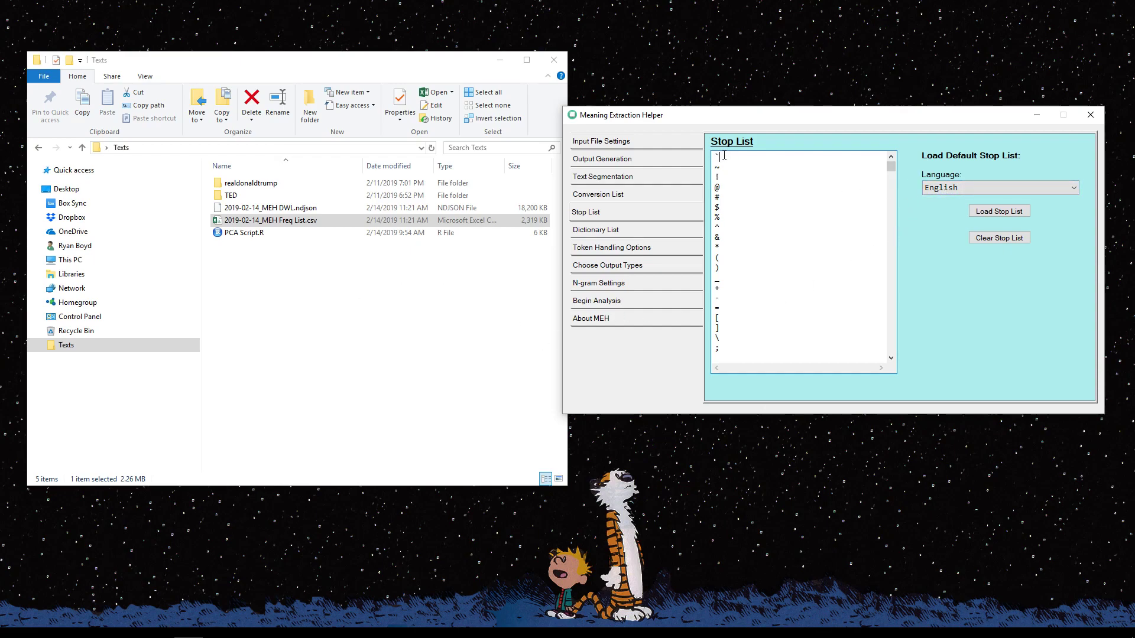
drag(613, 114, 553, 114)
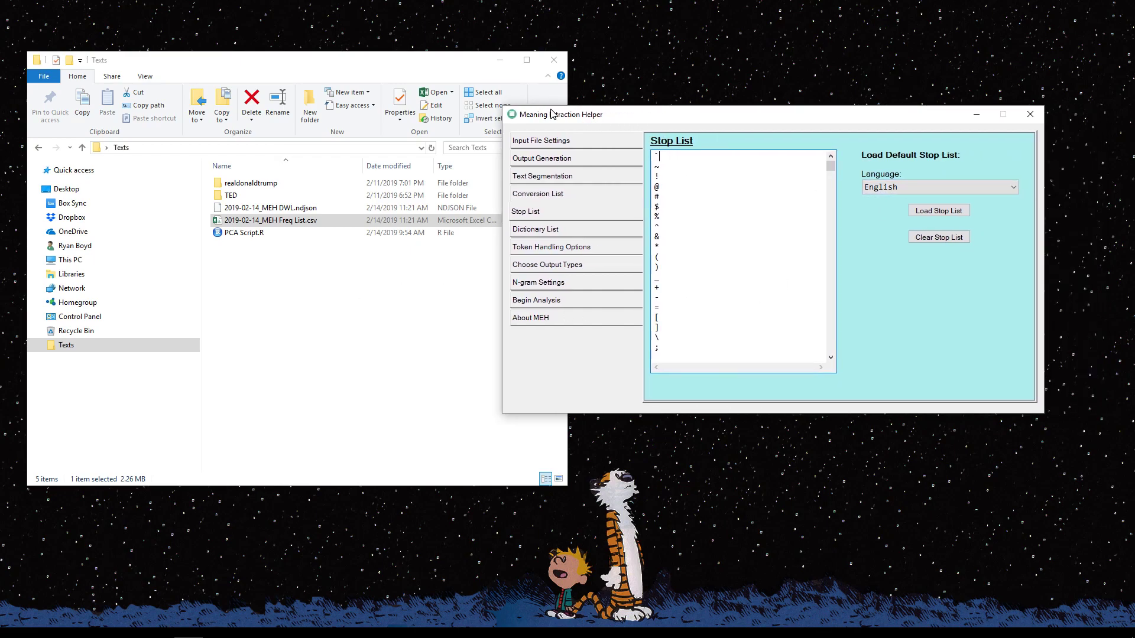
Review the available stop list languages and read through the English stop list entries
click(901, 188)
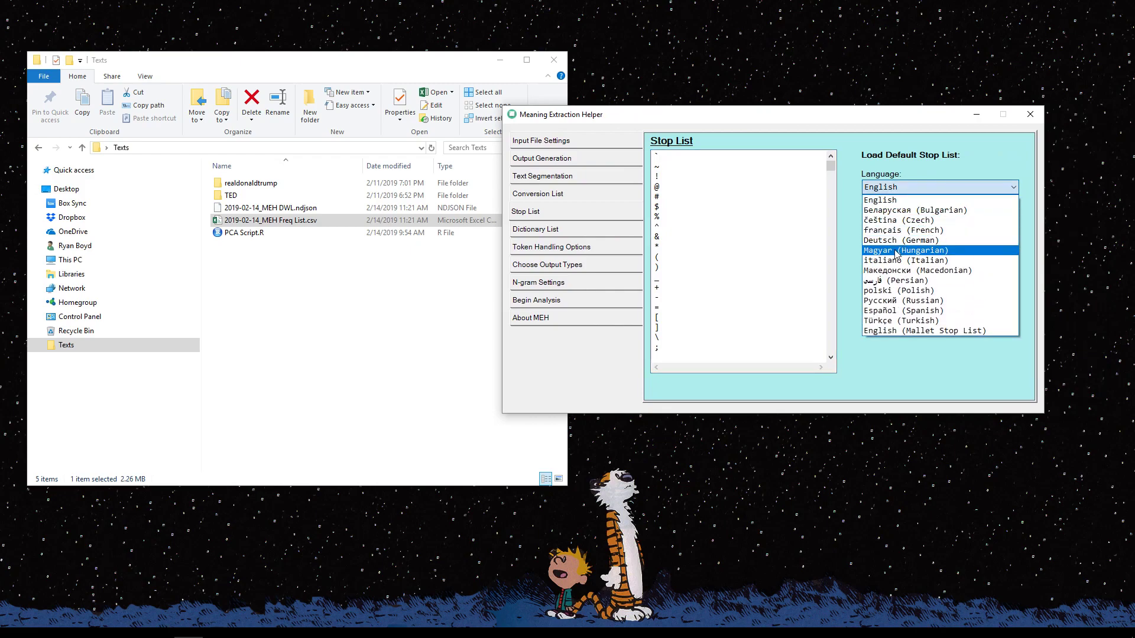
click(775, 252)
click(831, 187)
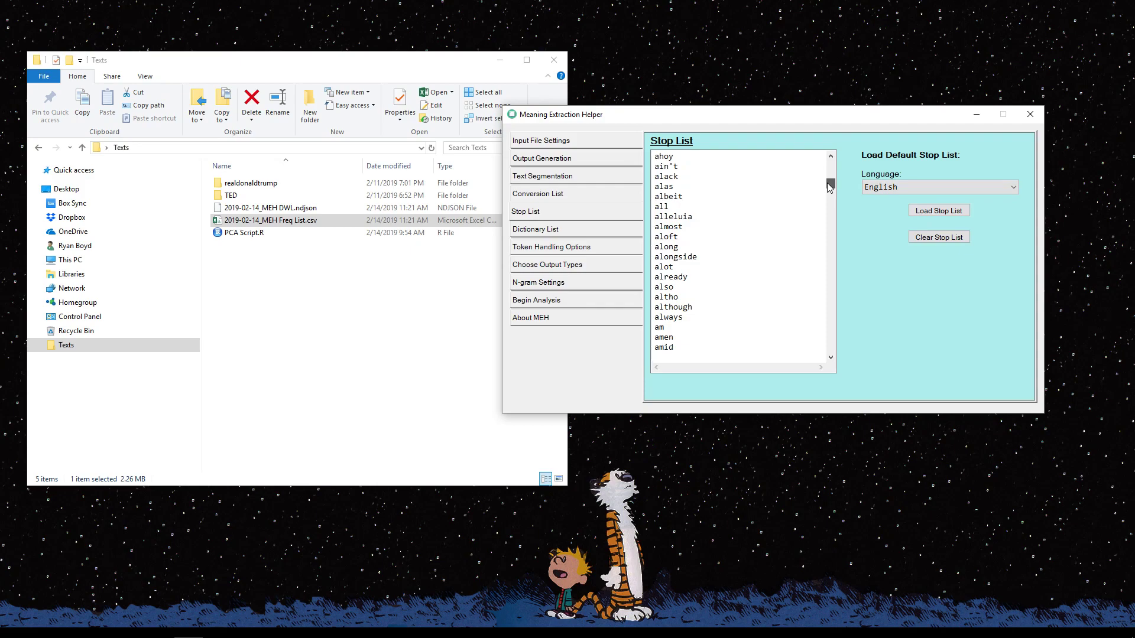
drag(828, 183, 828, 193)
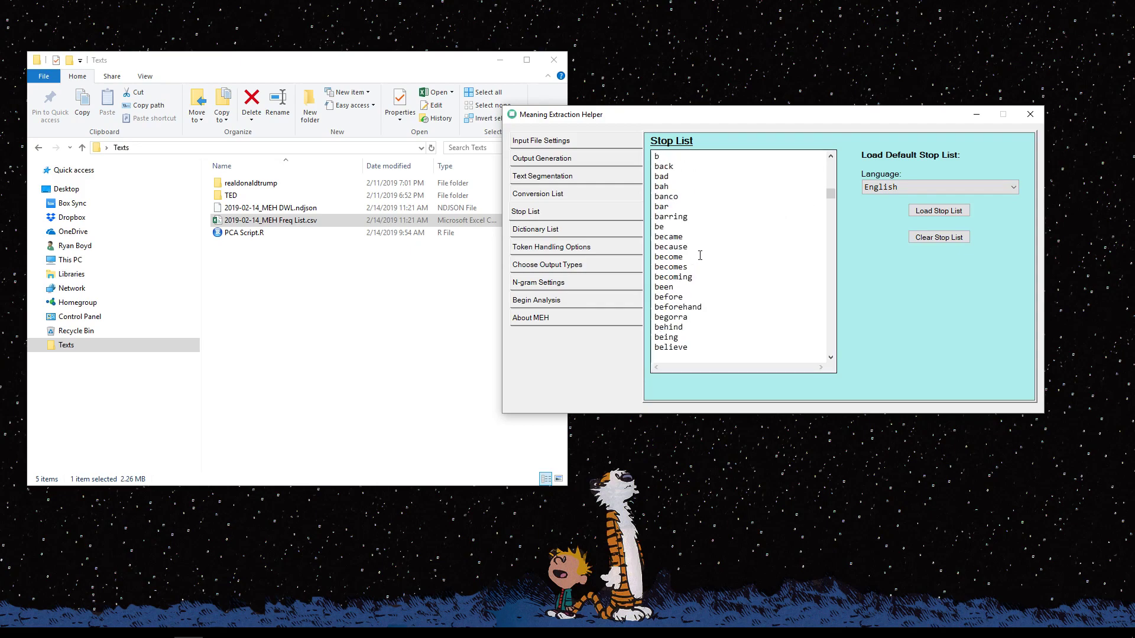
Load the default Turkish stop list and look through its punctuation marks and words
click(898, 187)
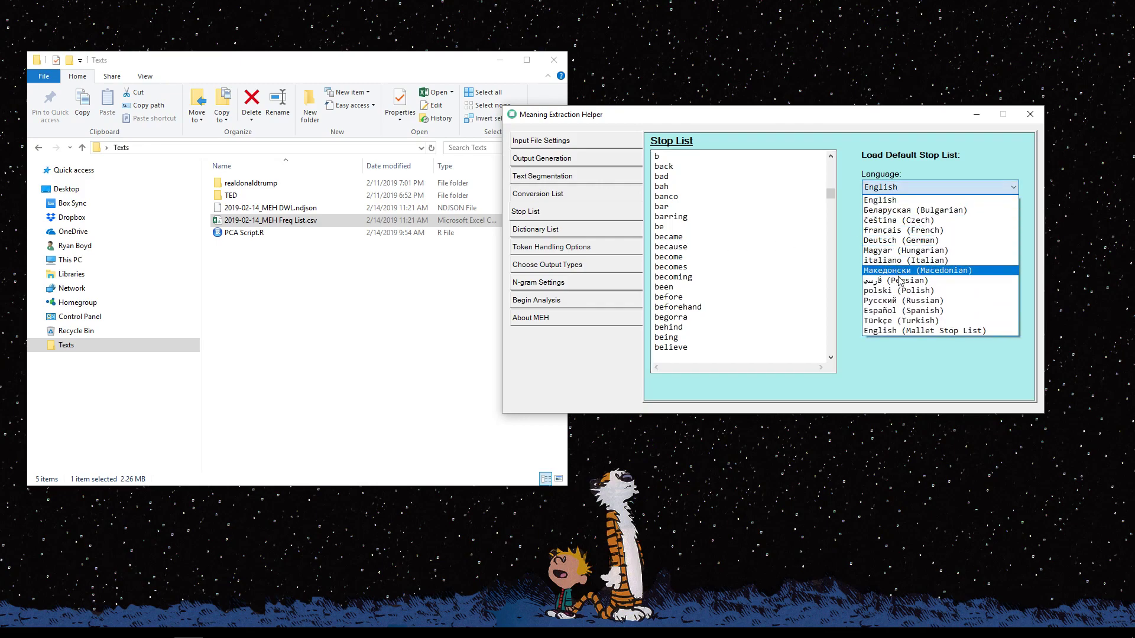
click(900, 321)
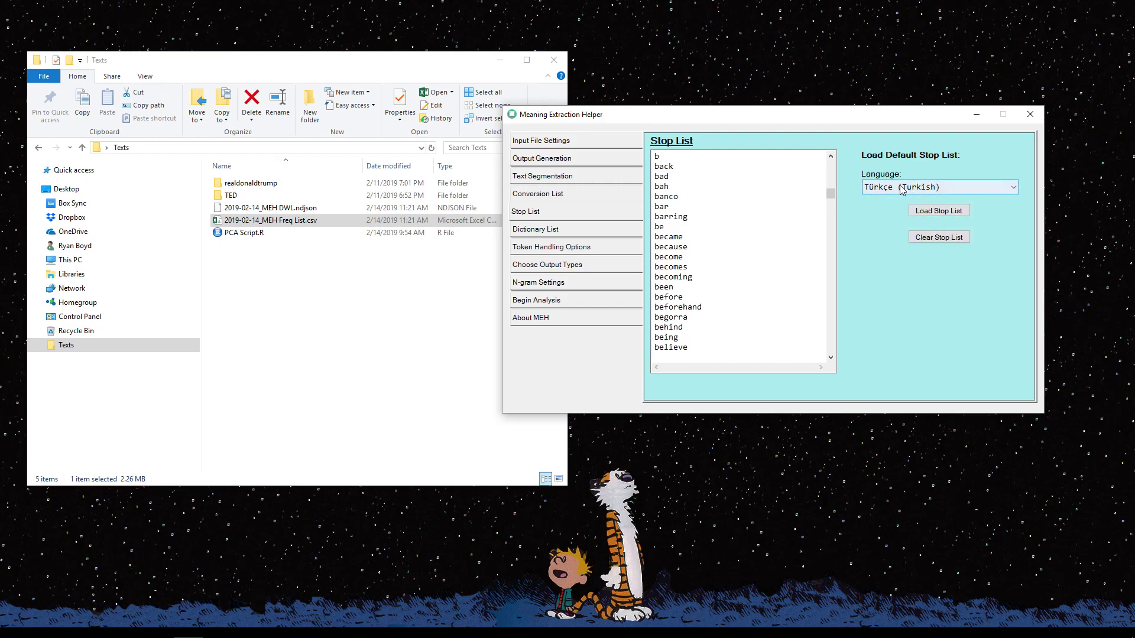
click(926, 215)
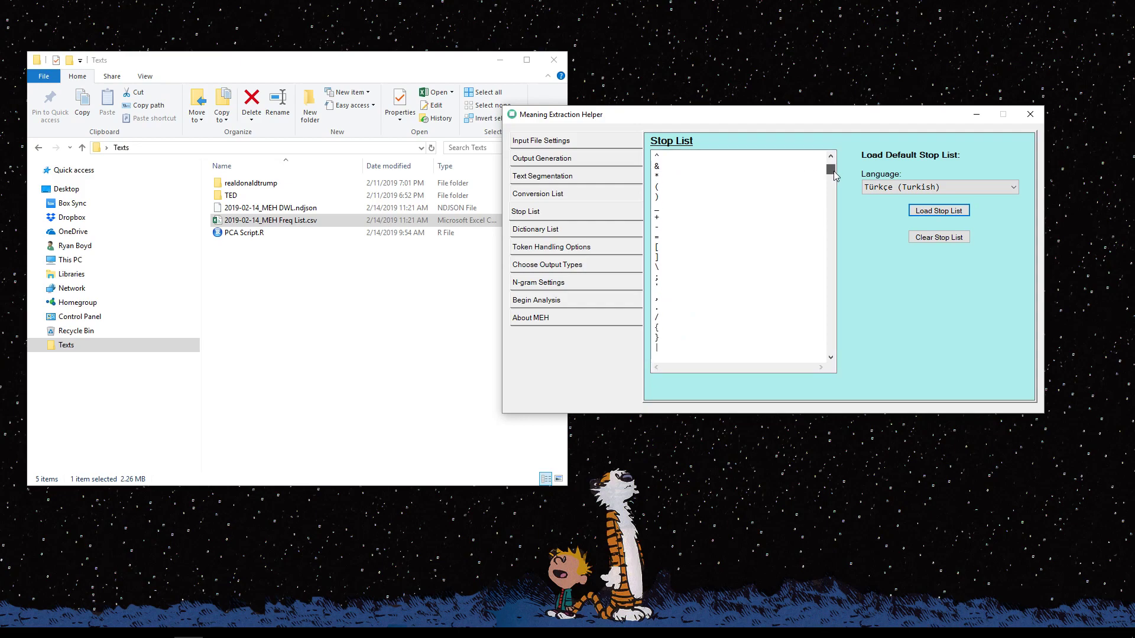
scroll(833, 173, down, 5)
drag(656, 187, 680, 285)
click(680, 312)
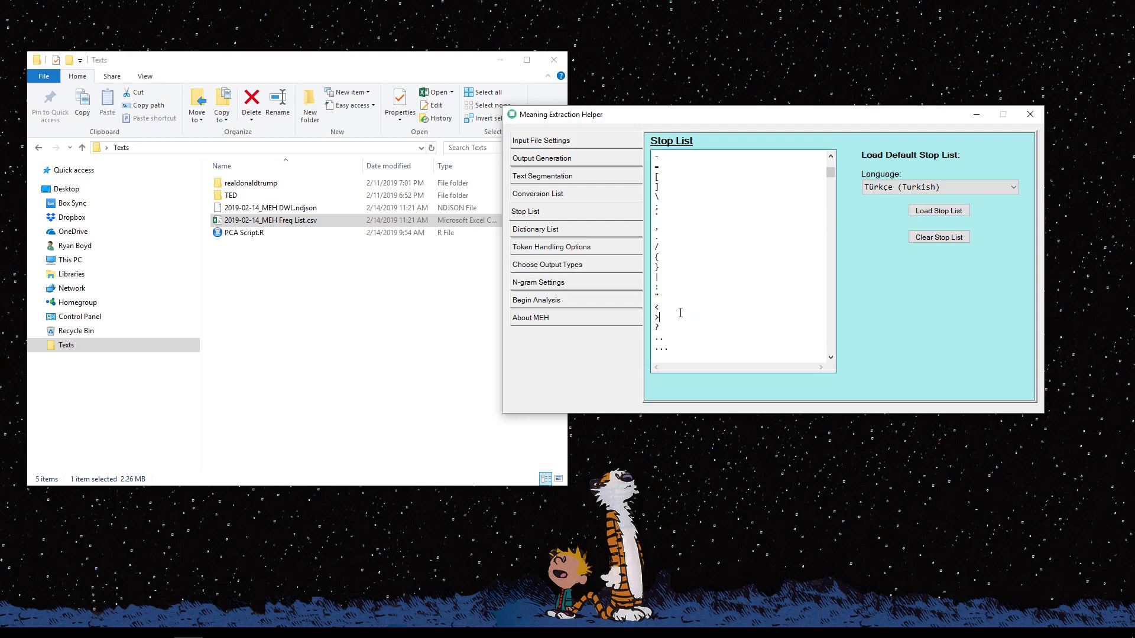
drag(834, 172, 839, 221)
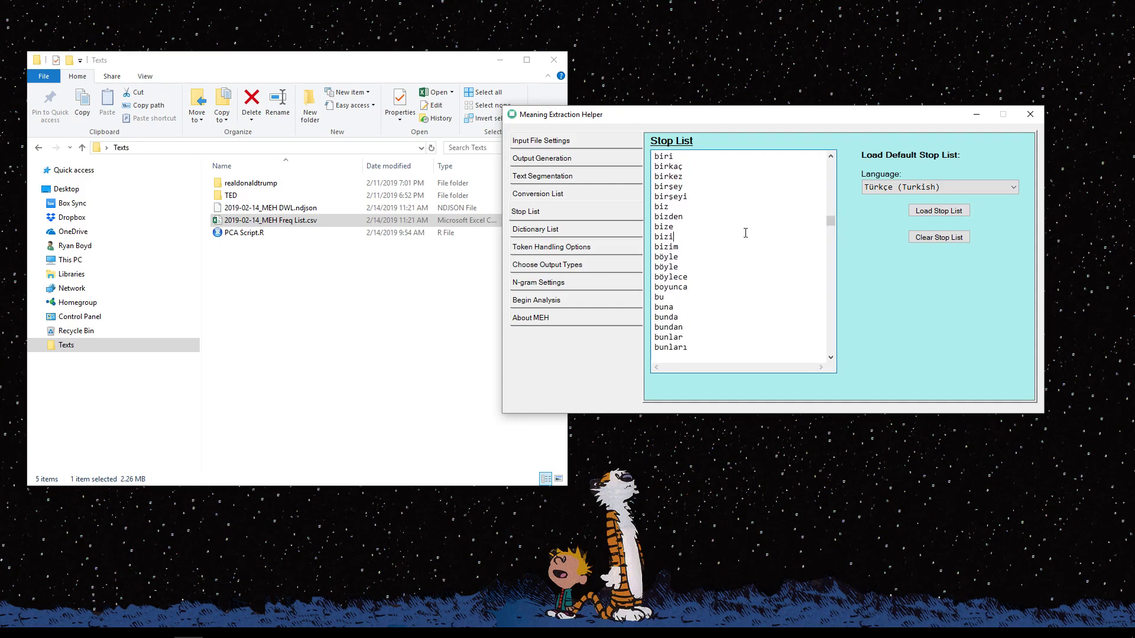
scroll(736, 271, down, 3)
scroll(725, 280, down, 10)
Load the default German stop list and look through its entries
click(911, 187)
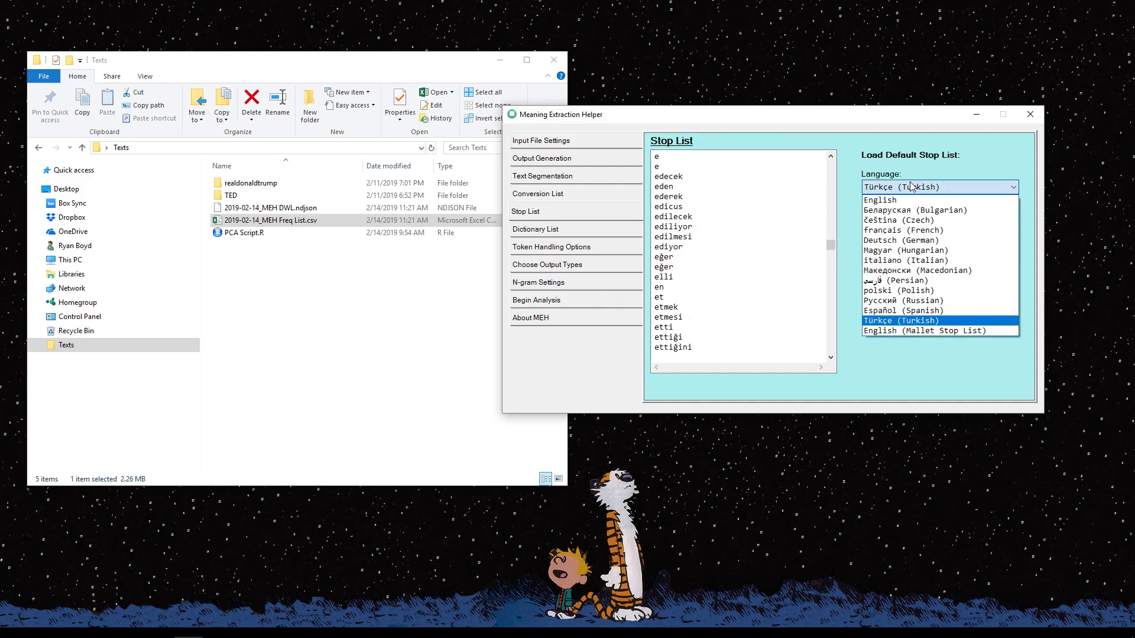
click(914, 239)
click(938, 210)
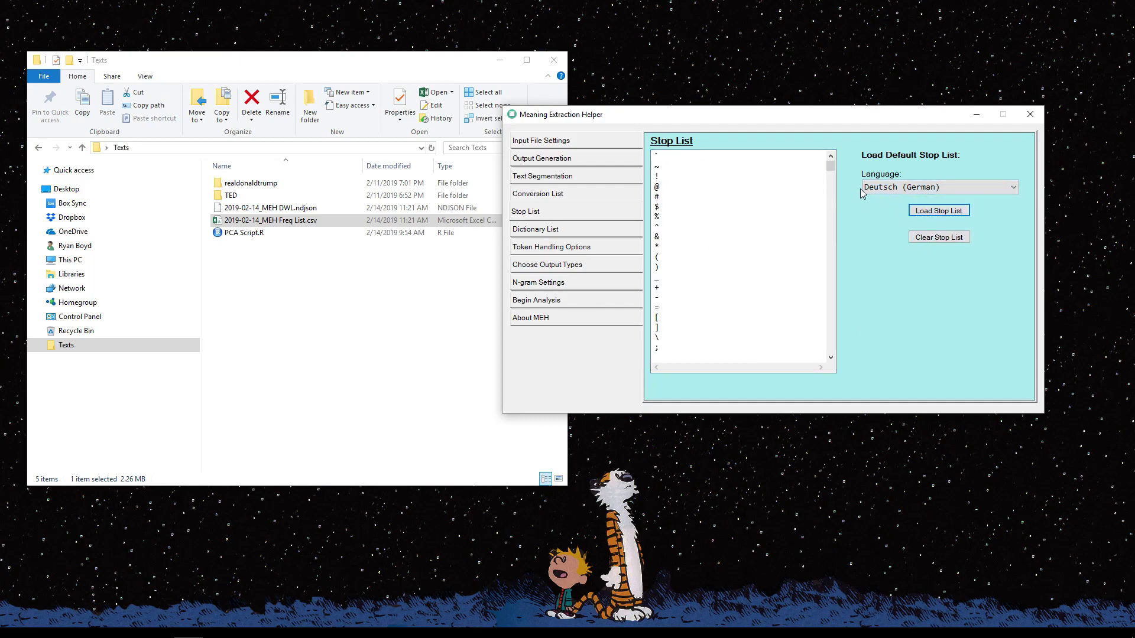
drag(830, 166, 831, 209)
Load the default English stop list again and look through its function words
click(904, 186)
click(907, 201)
click(931, 211)
drag(830, 167, 830, 181)
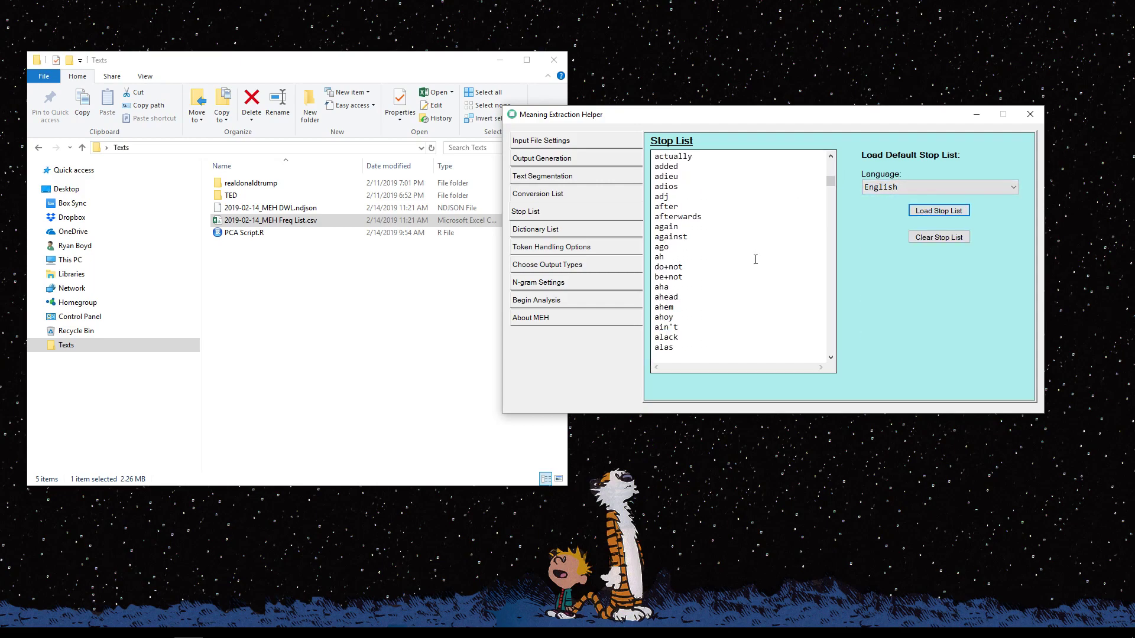
click(705, 254)
scroll(733, 254, down, 6)
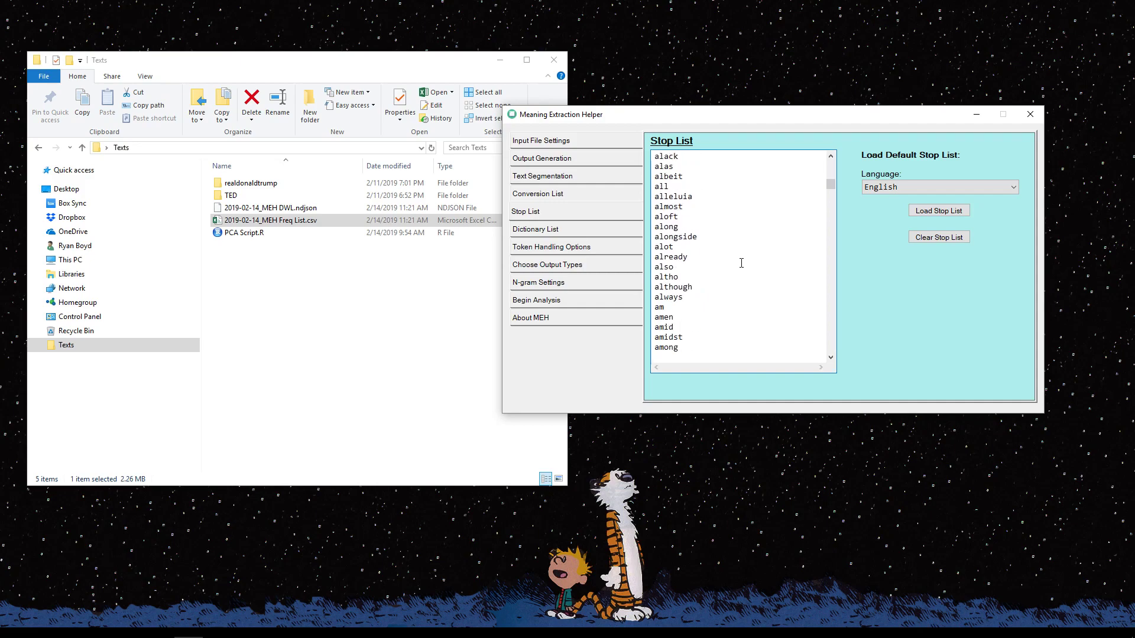
drag(830, 185, 830, 205)
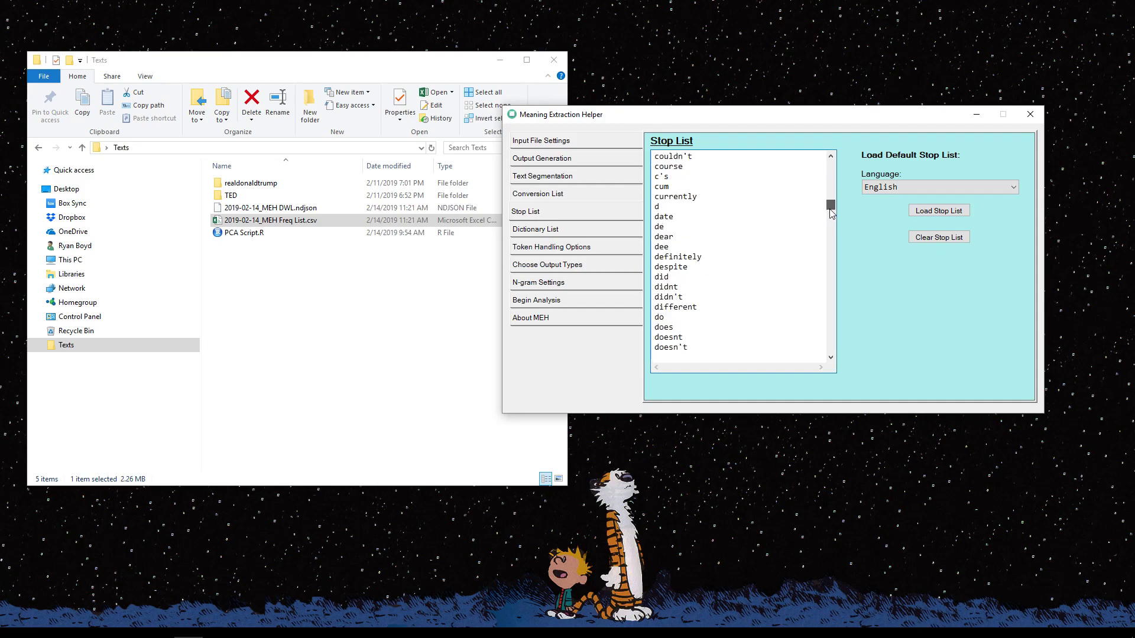
Try editing the stop list at the entry "despite" and look through the neighbouring words
double_click(670, 267)
click(706, 267)
drag(718, 267, 643, 267)
key(Delete)
key(Delete)
key(Return)
drag(833, 206, 833, 208)
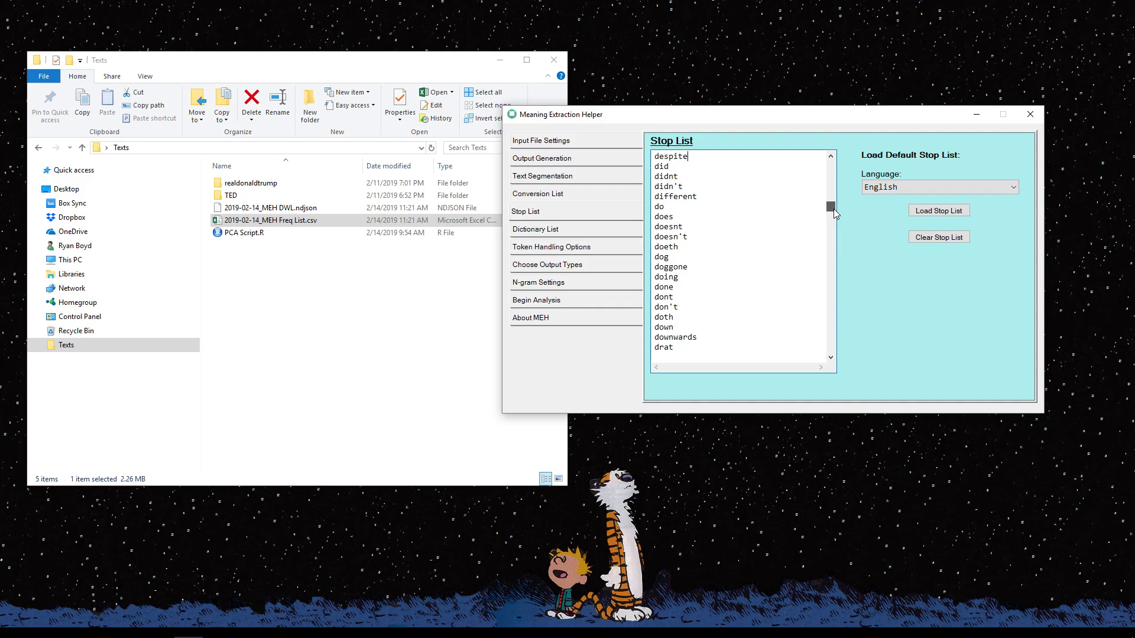
drag(833, 208, 831, 196)
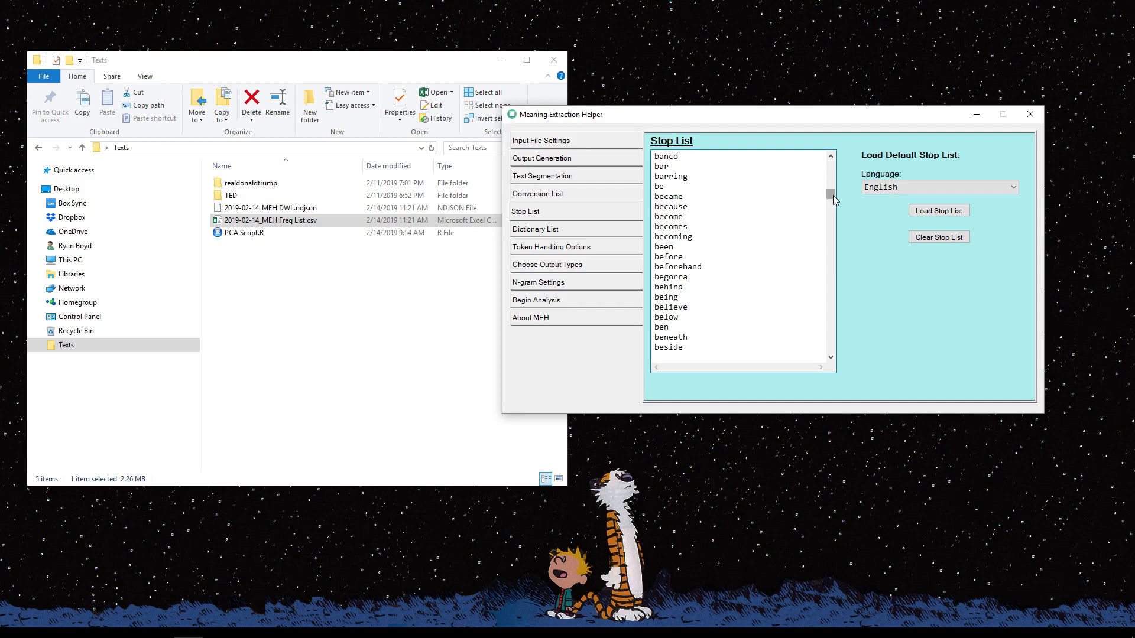
drag(832, 195, 830, 206)
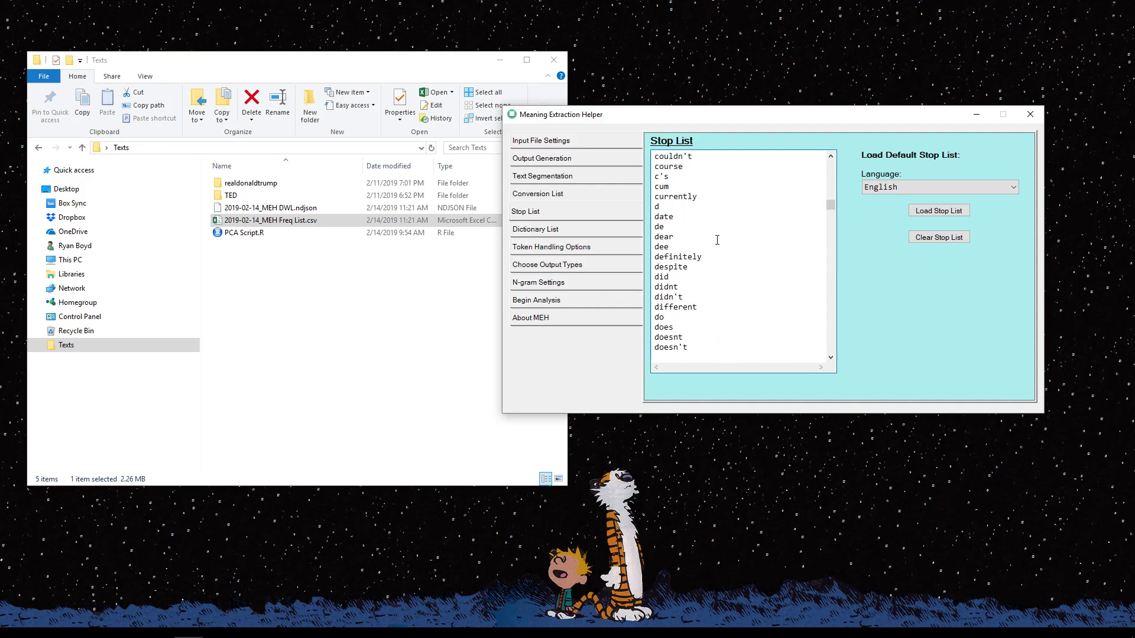
Try adding a new line after "did" in the stop list and remove it again
click(697, 278)
key(Return)
key(shift+Home)
key(Delete)
key(Delete)
Rerun the analysis with the English stop list, replacing the existing document word list and frequency list files
click(554, 300)
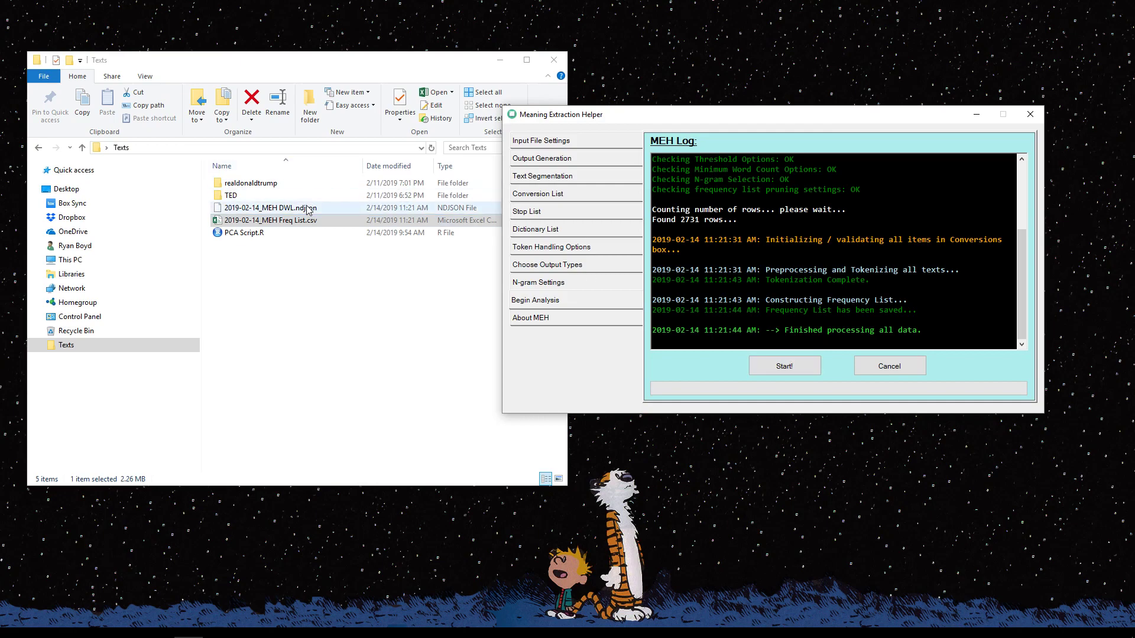
click(265, 225)
click(255, 211)
ctrl+click(255, 219)
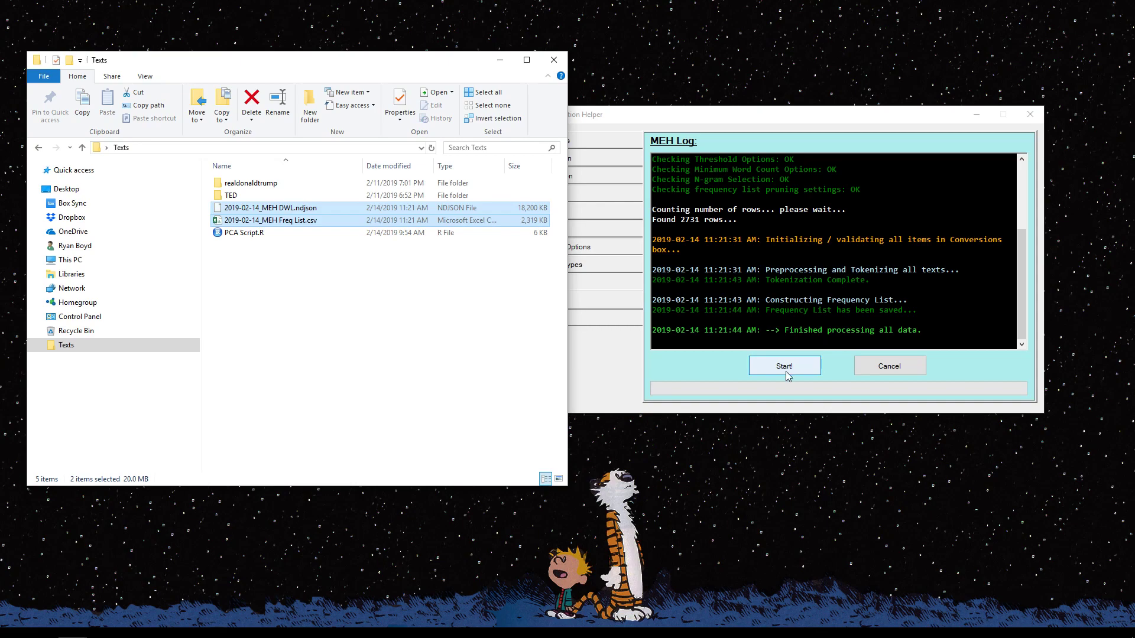
click(783, 367)
click(783, 367)
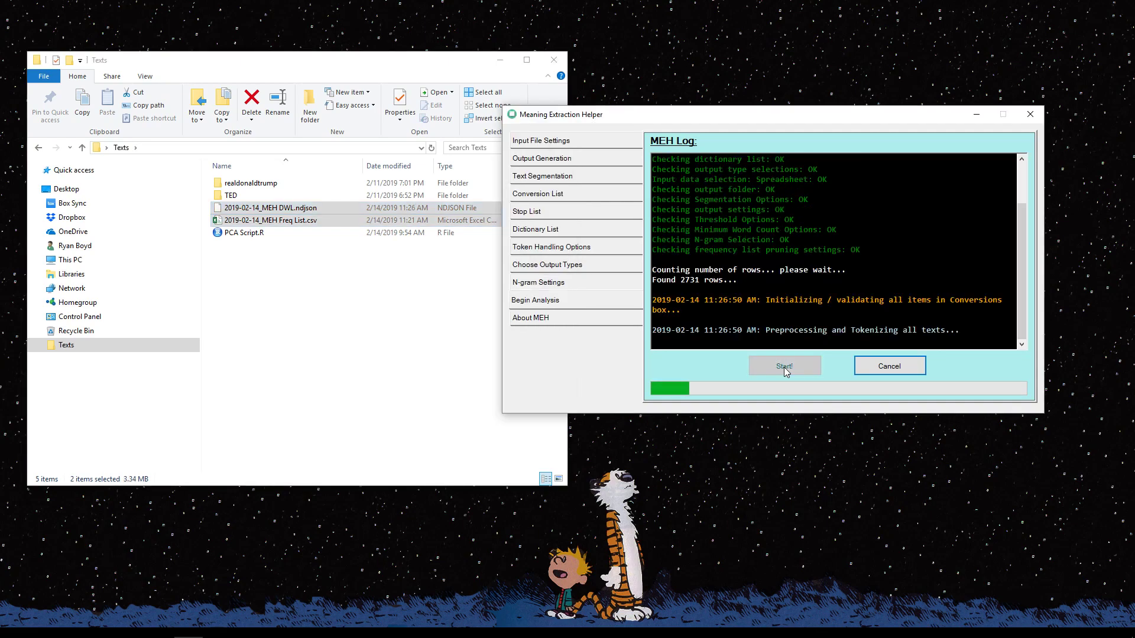
click(345, 265)
click(344, 264)
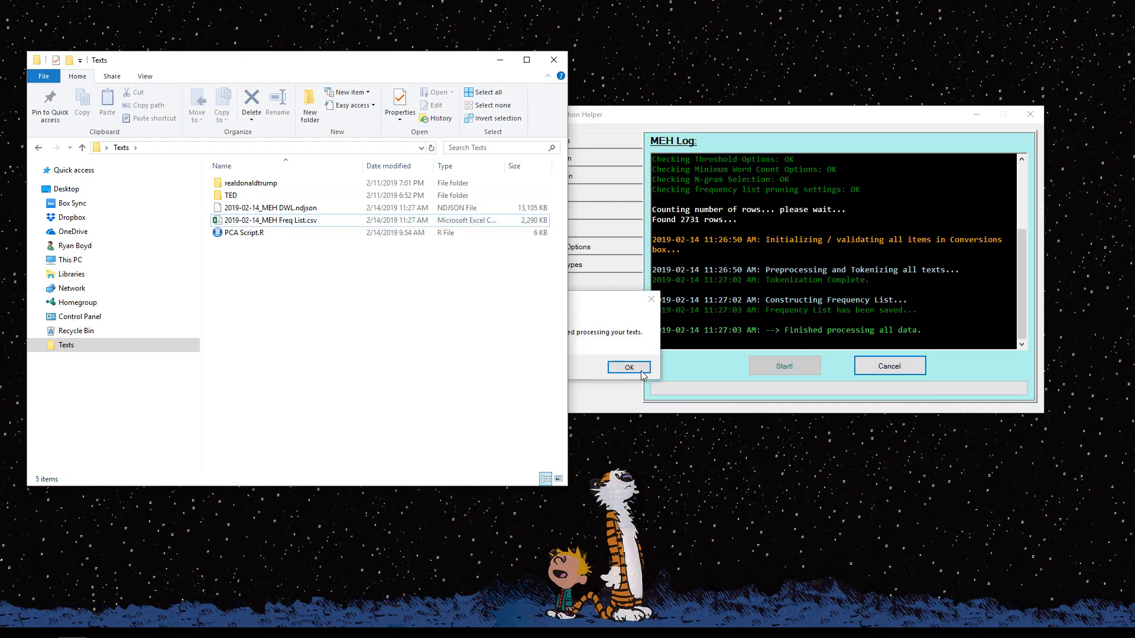
click(641, 372)
Open 2019-02-14_MEH Freq List.csv in Excel and widen its columns to fit their contents
double_click(301, 223)
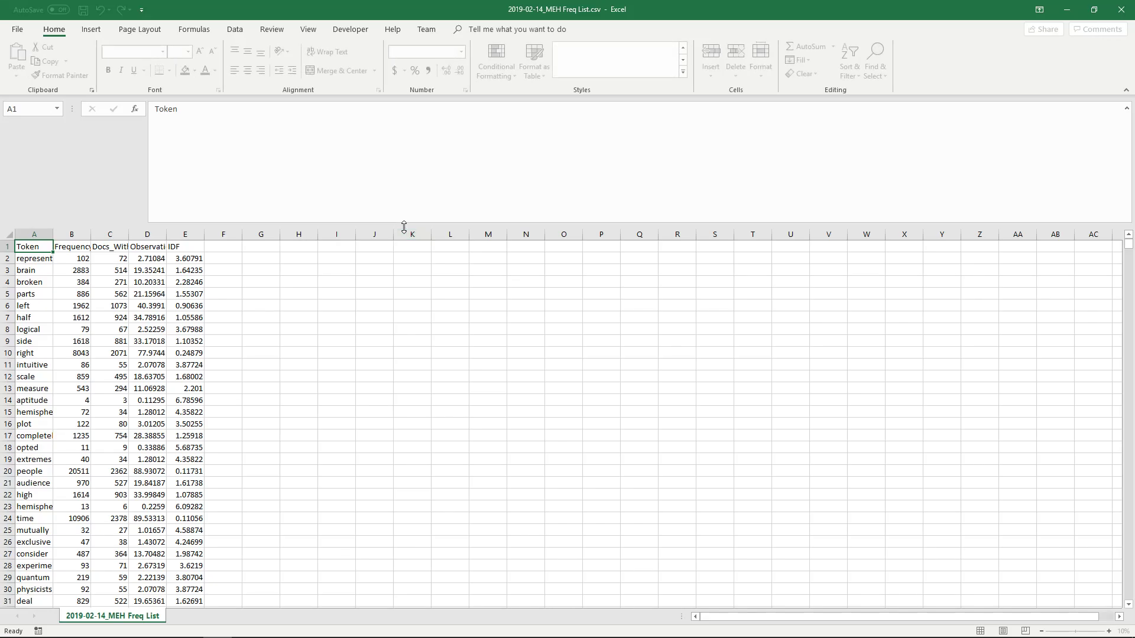
click(70, 258)
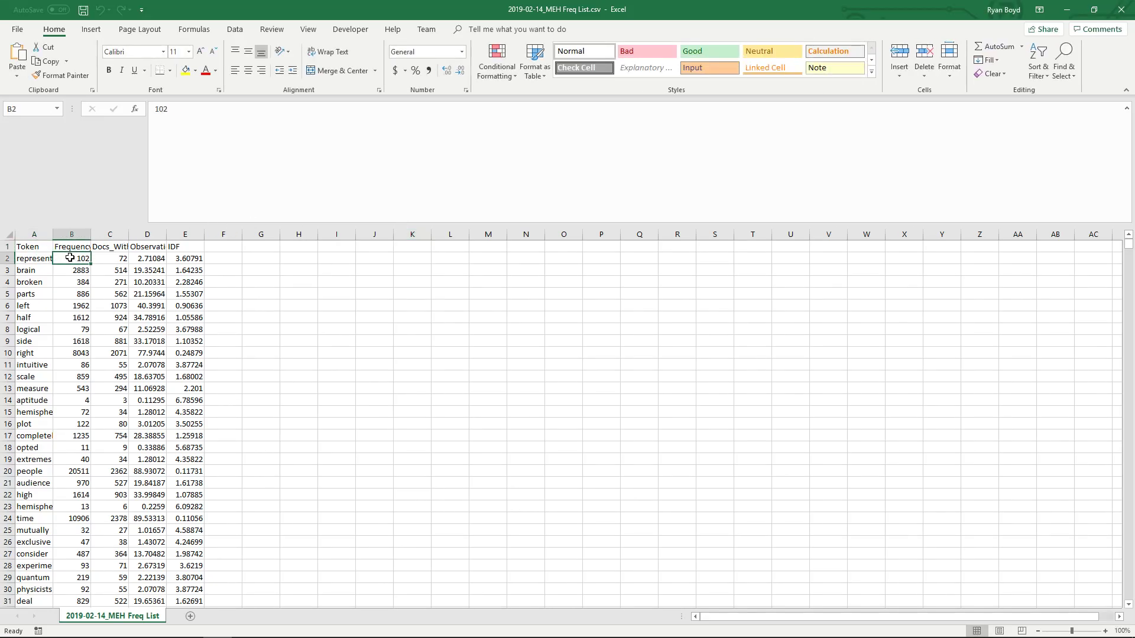
drag(49, 235, 179, 232)
double_click(168, 232)
click(188, 260)
drag(252, 235, 146, 234)
click(168, 261)
Split the worksheet at cell B2 so the header row and Token column have their own panes
click(310, 31)
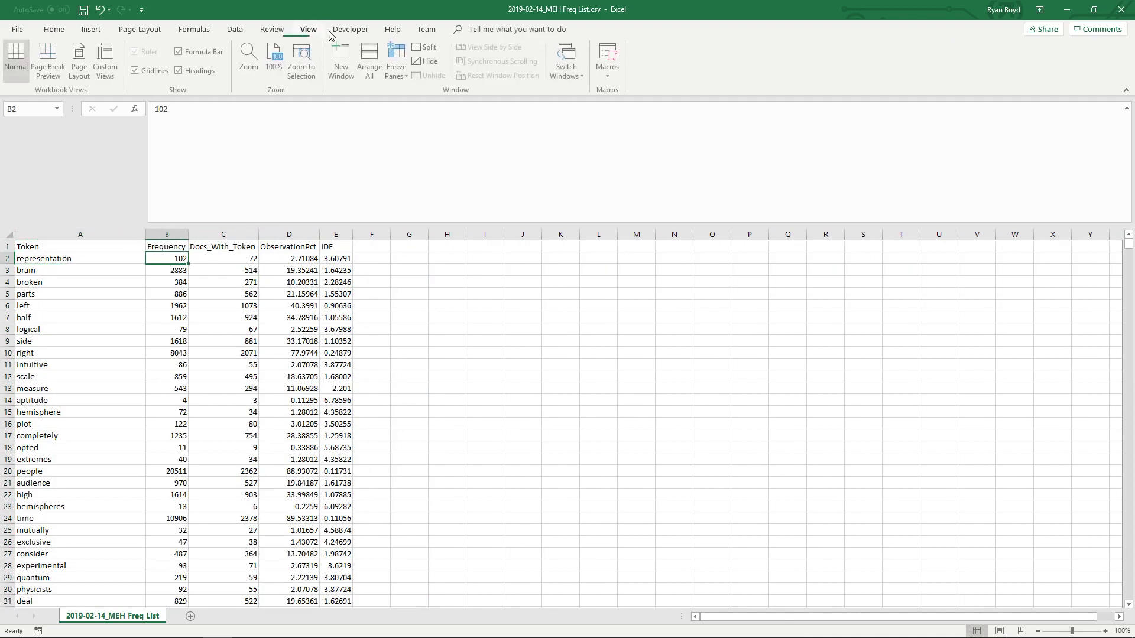
click(426, 47)
ctrl+scroll(304, 292, up, 2)
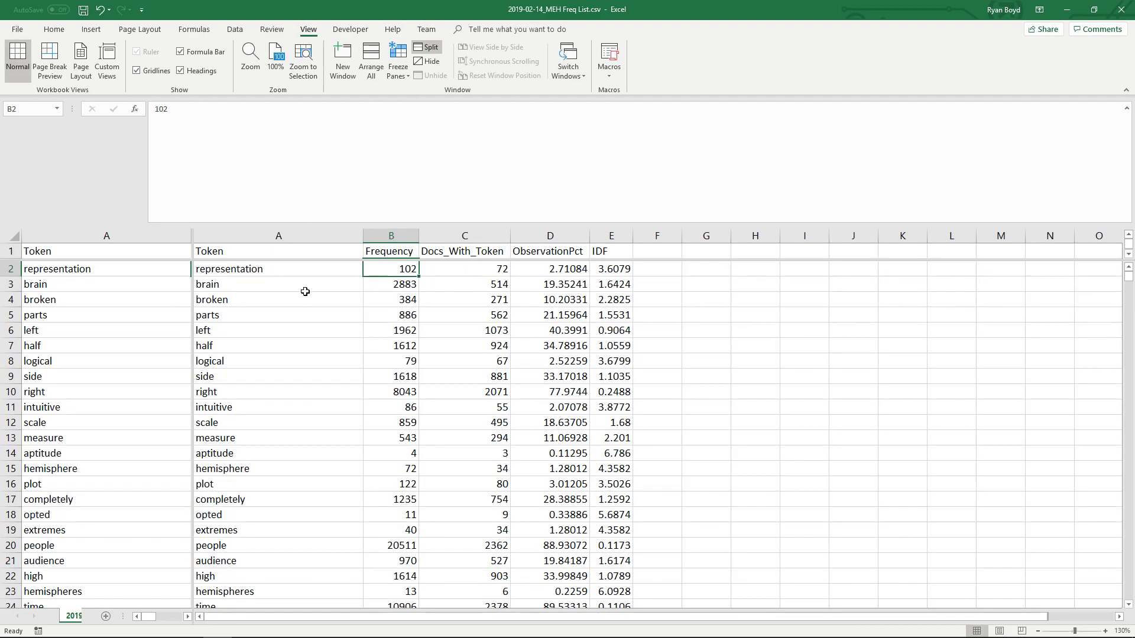
ctrl+scroll(305, 292, up, 1)
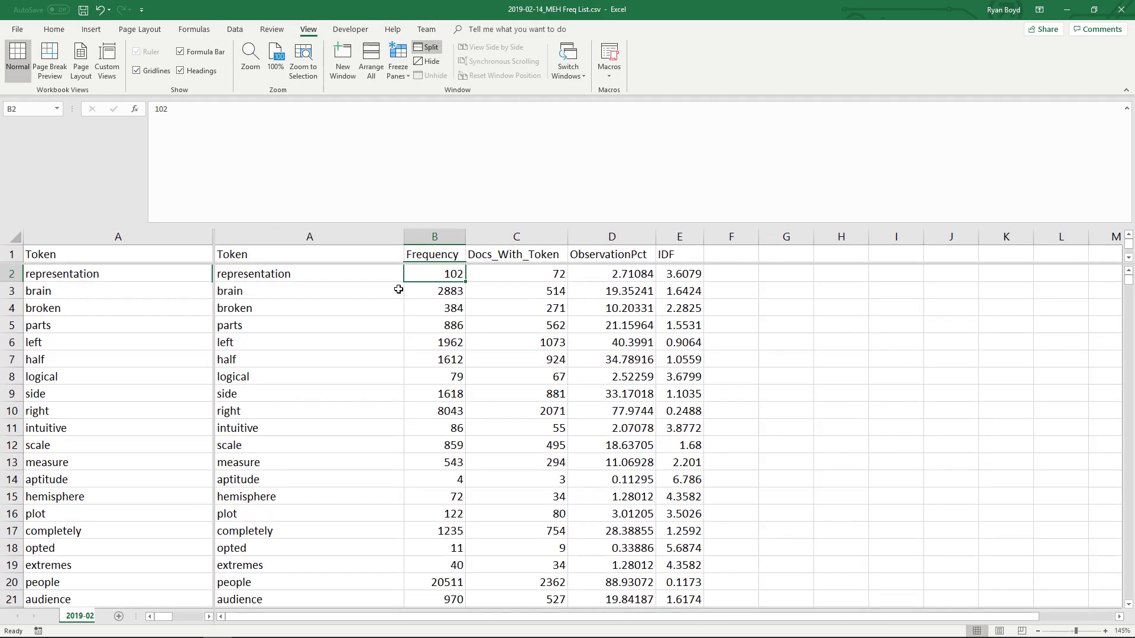
click(1118, 616)
Sort the frequency list by Frequency from largest to smallest
click(236, 29)
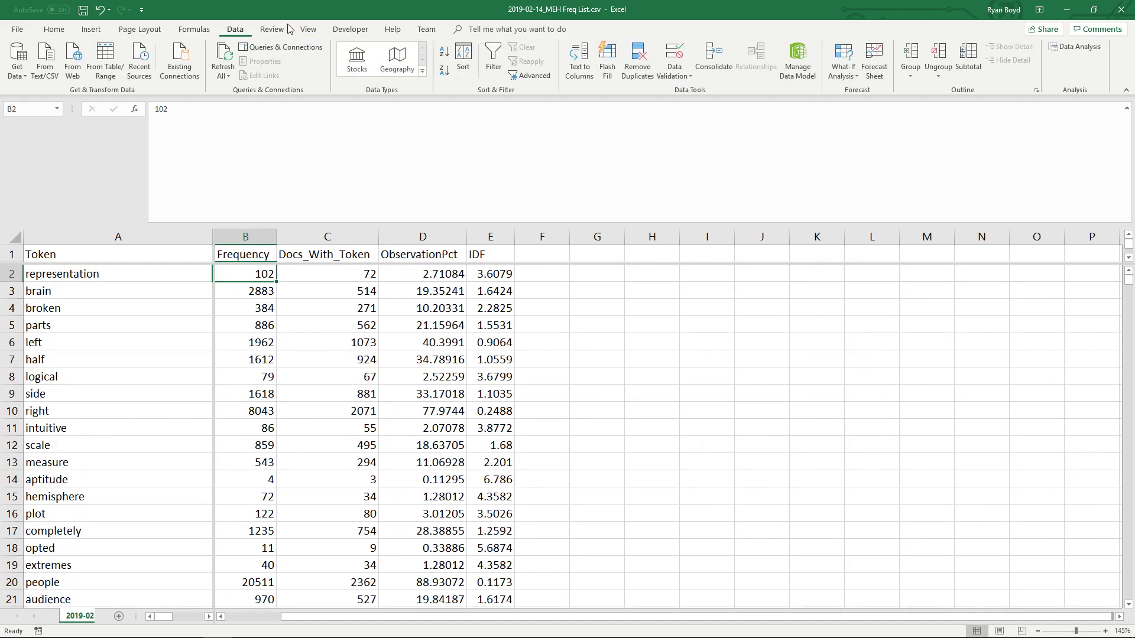
click(443, 68)
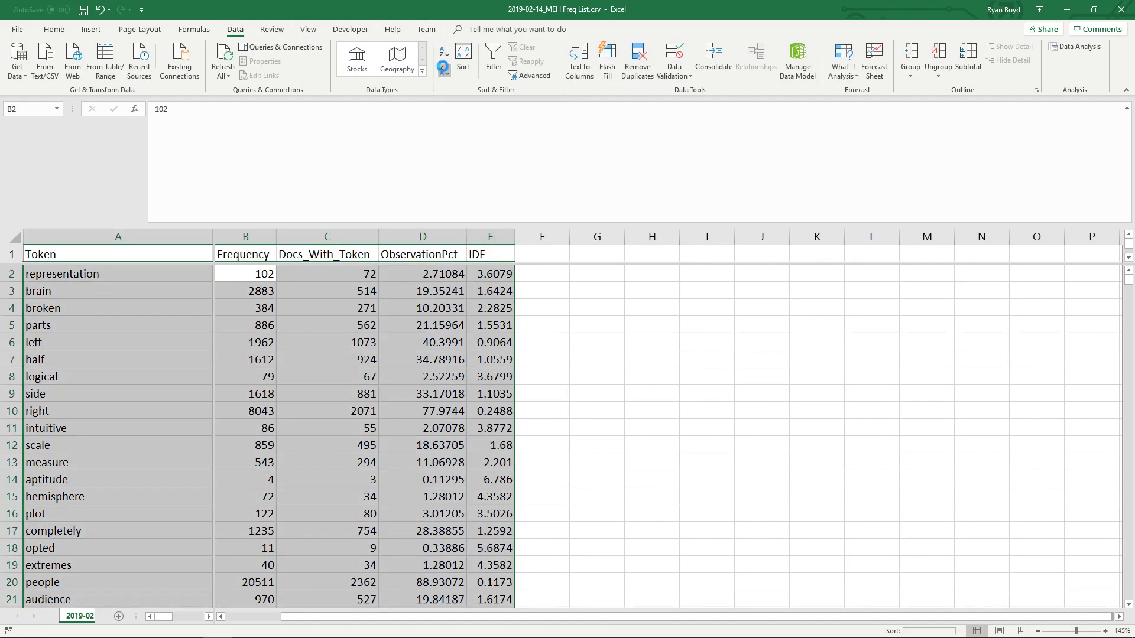
click(130, 276)
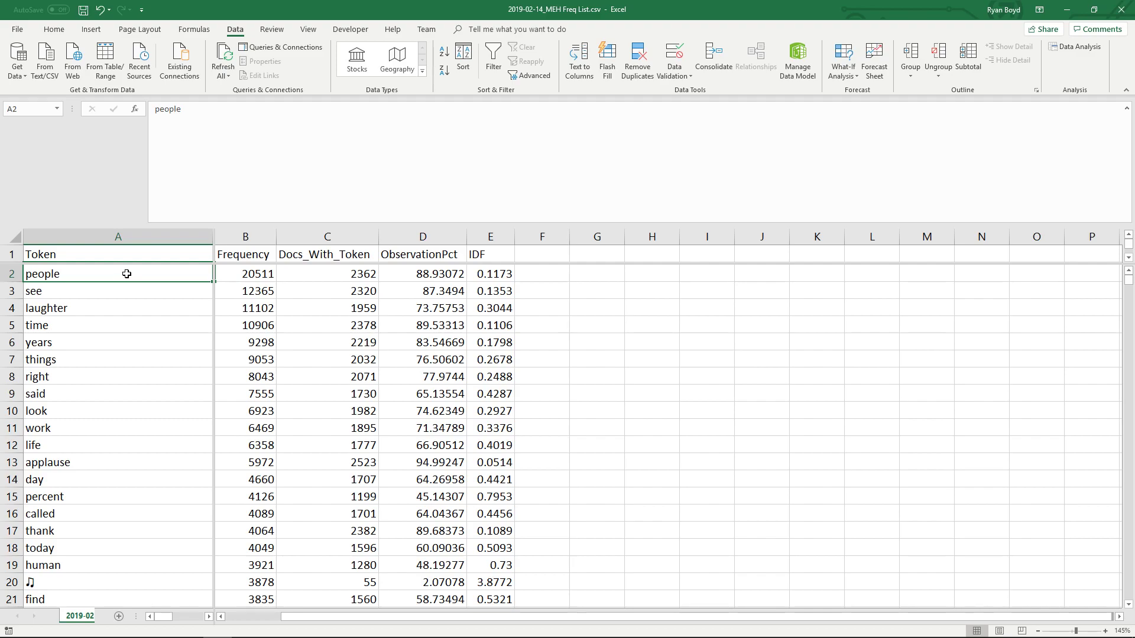
Read through the highest-ranked content words in the Token column and return to the start of the list
drag(62, 274, 62, 309)
click(61, 309)
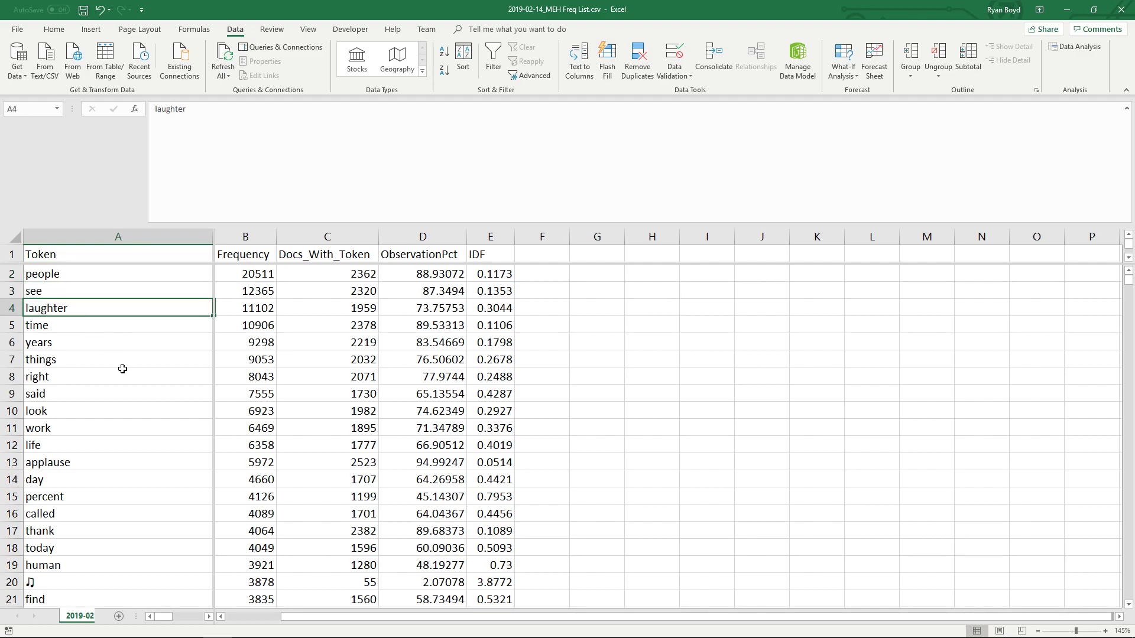
drag(75, 276, 76, 344)
click(67, 384)
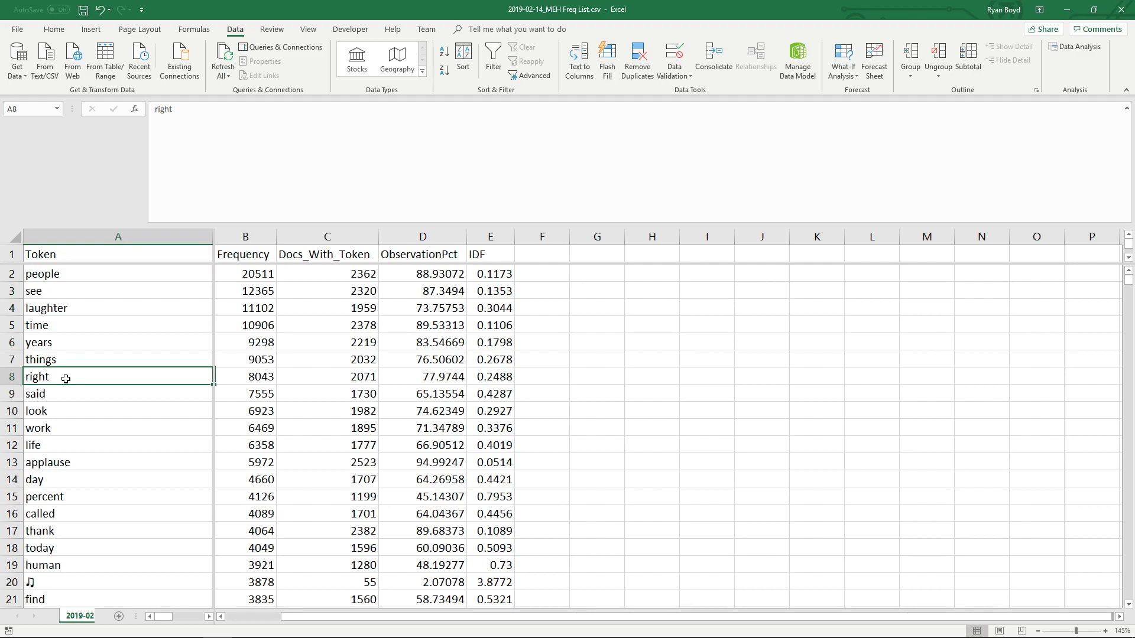
click(76, 428)
scroll(75, 408, down, 5)
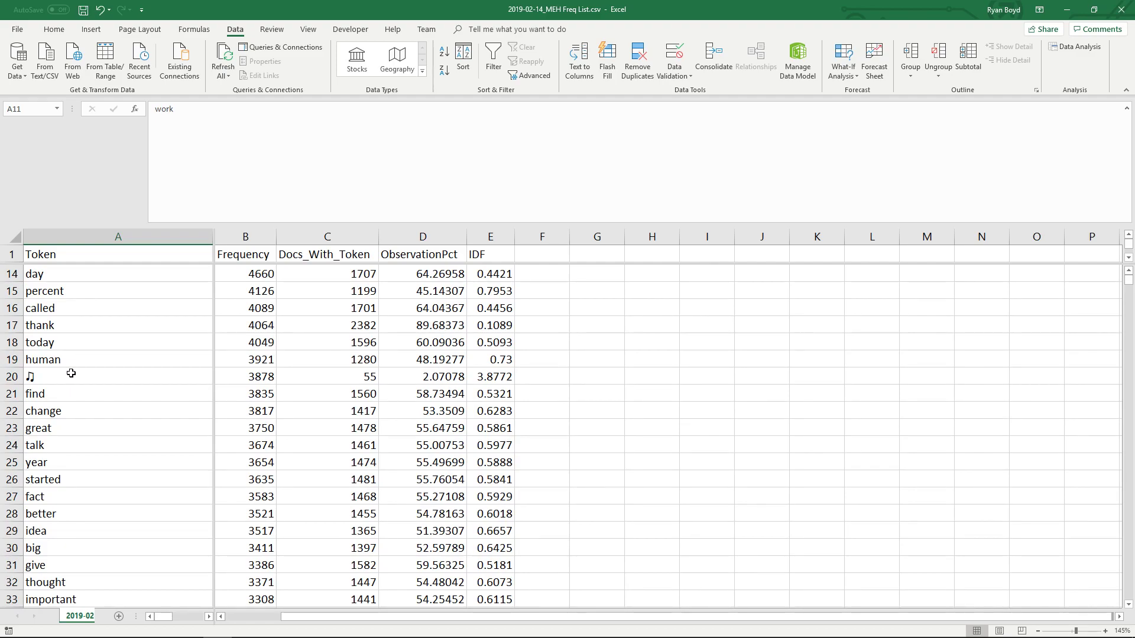
scroll(71, 374, down, 5)
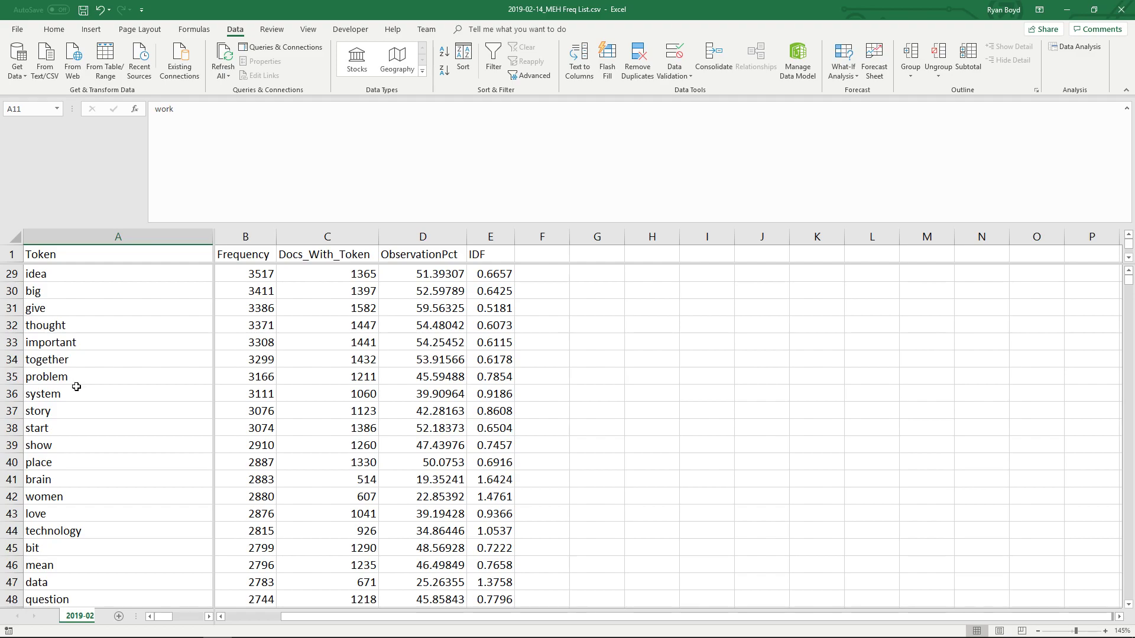
scroll(77, 386, up, 9)
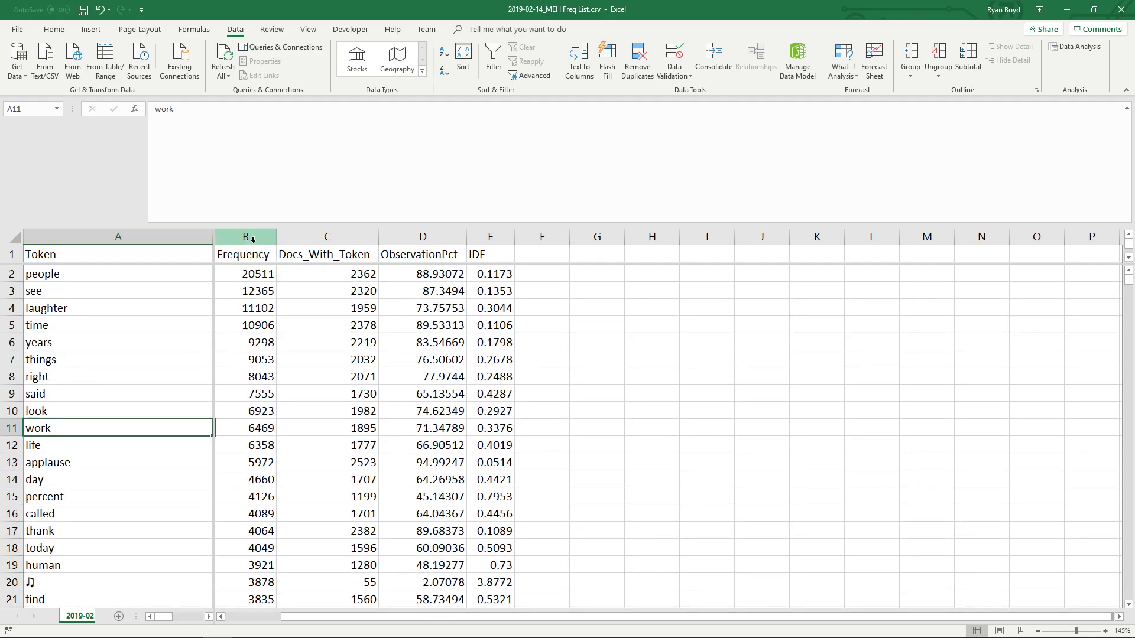
Examine the Frequency and ObservationPct values of the highest-ranked words
click(262, 270)
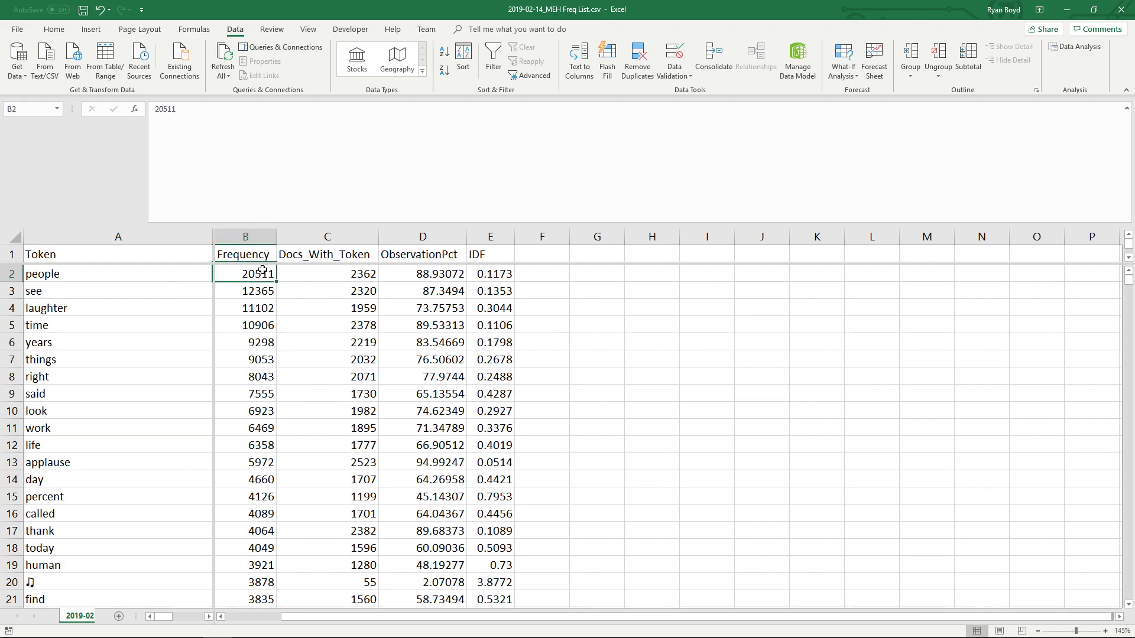
click(440, 272)
click(439, 251)
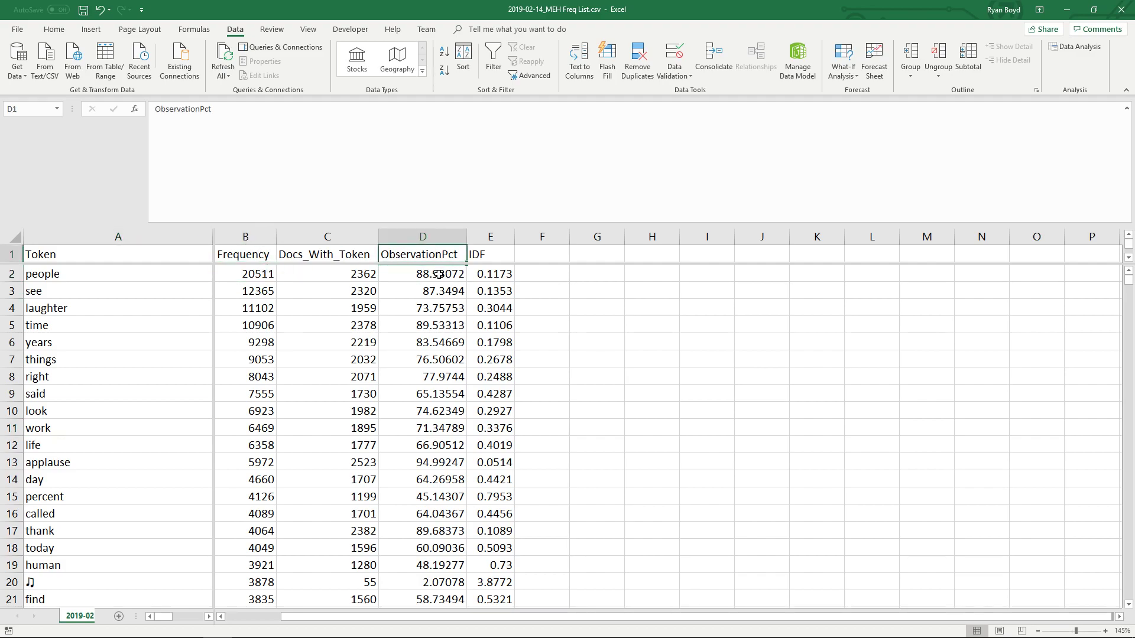
drag(438, 275, 439, 513)
click(435, 428)
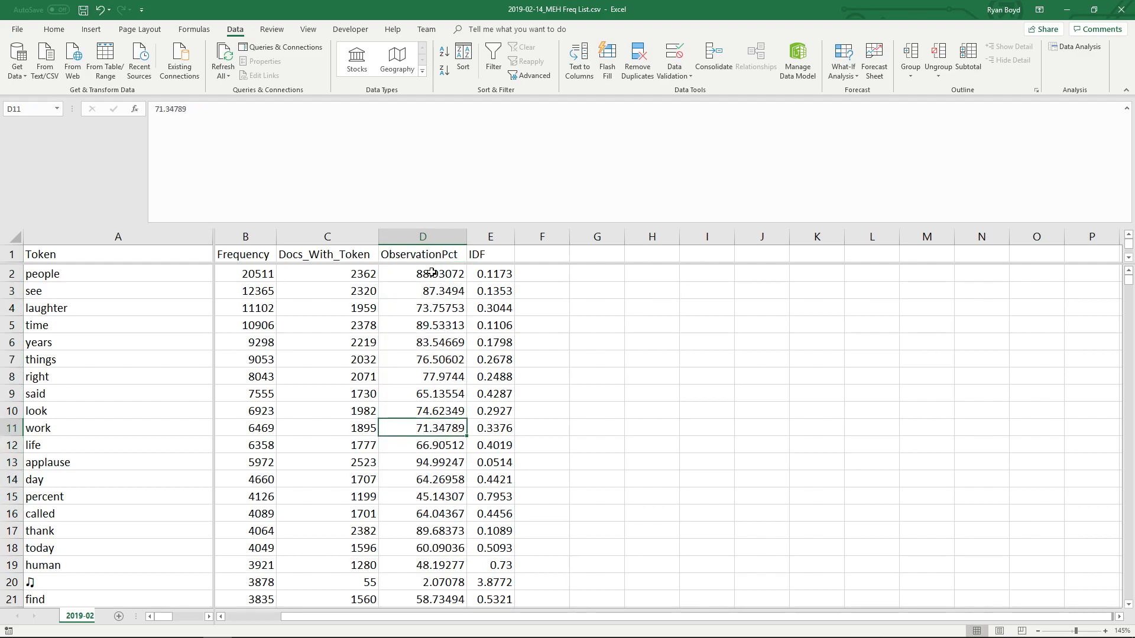
click(432, 277)
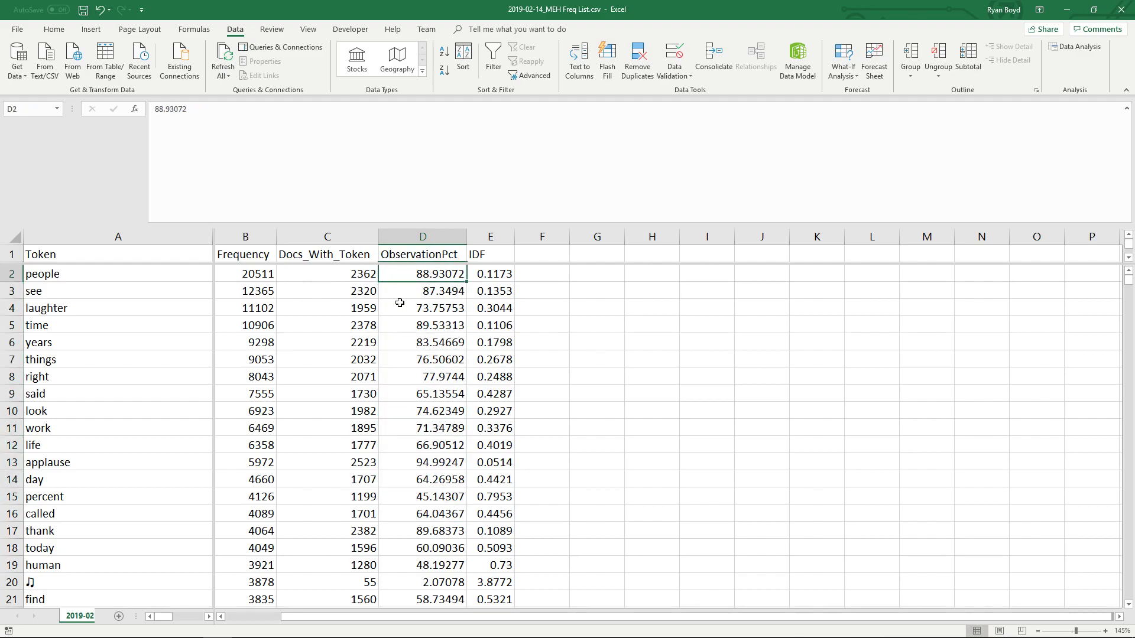
Look through the ObservationPct values further down the ranked list and return to its first data row
scroll(453, 341, down, 4)
scroll(453, 341, up, 3)
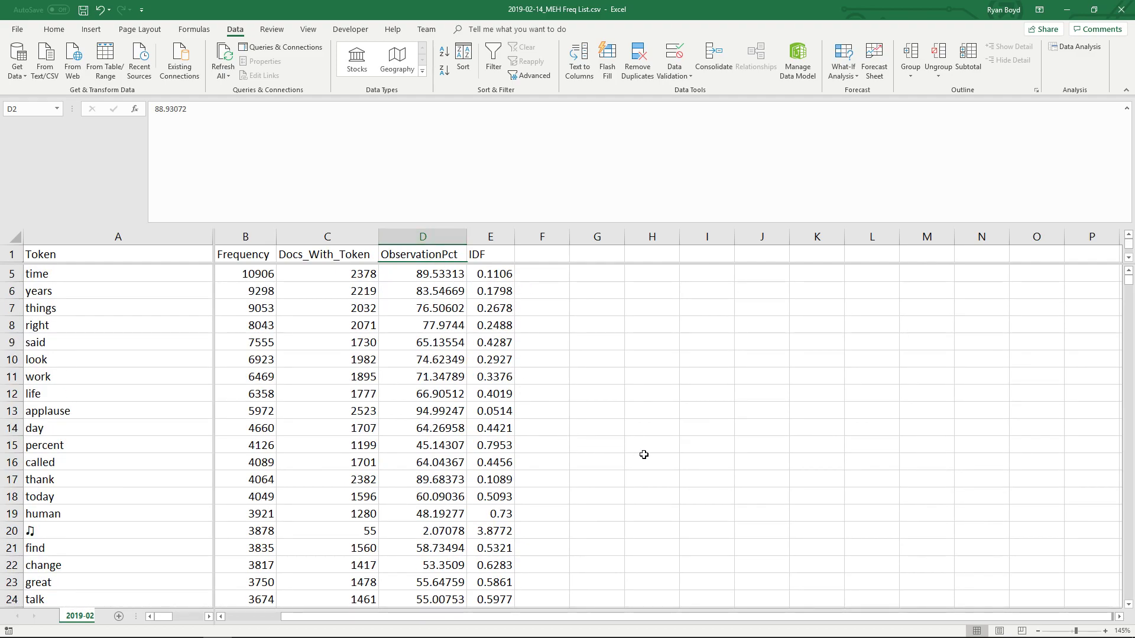
scroll(461, 313, down, 2)
scroll(440, 305, down, 1)
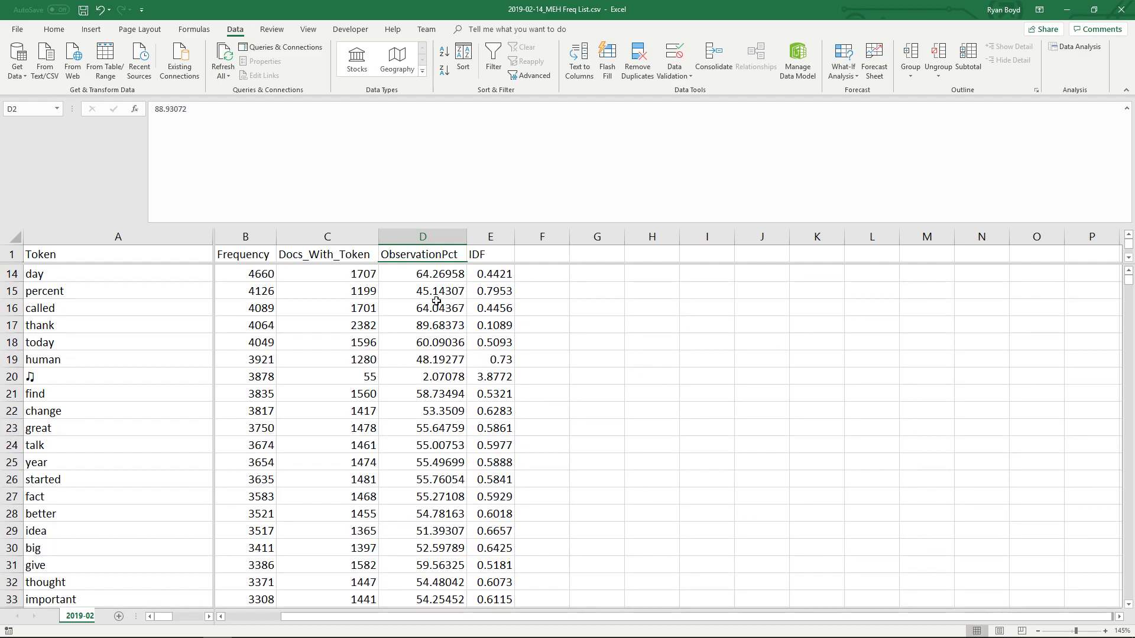
scroll(440, 312, down, 1)
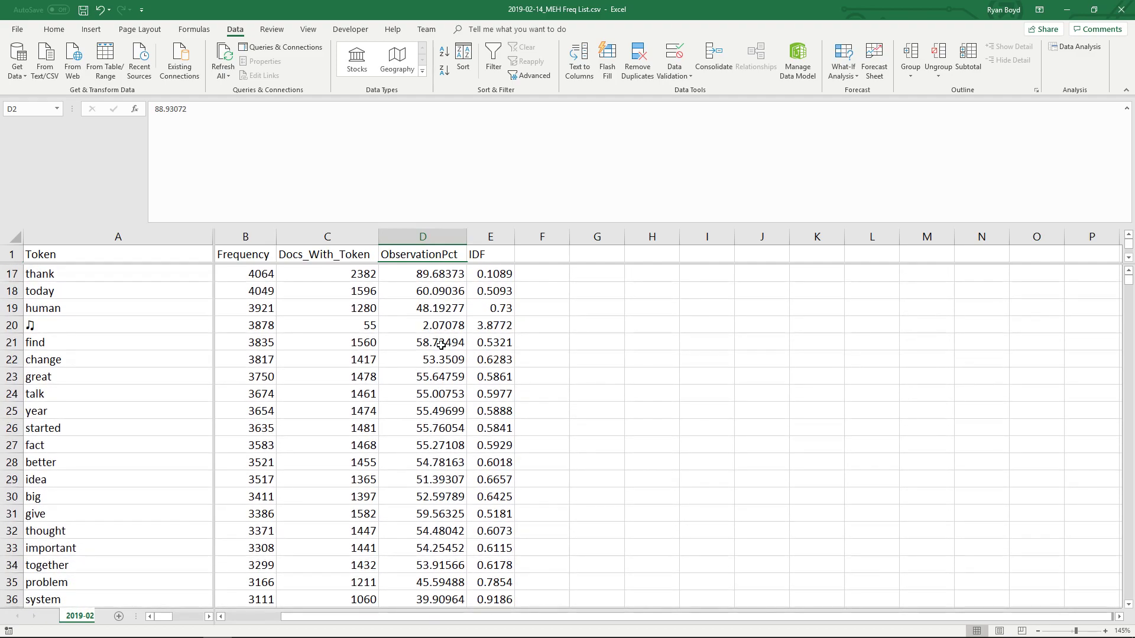
click(135, 341)
click(442, 359)
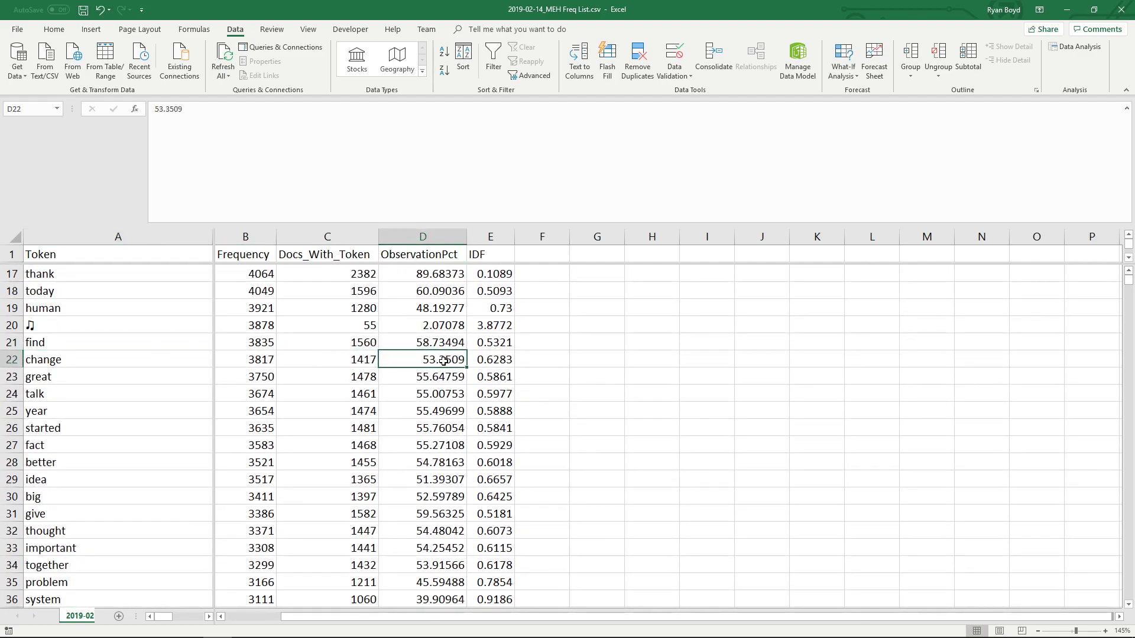
scroll(443, 360, down, 17)
scroll(440, 349, up, 12)
scroll(441, 349, up, 10)
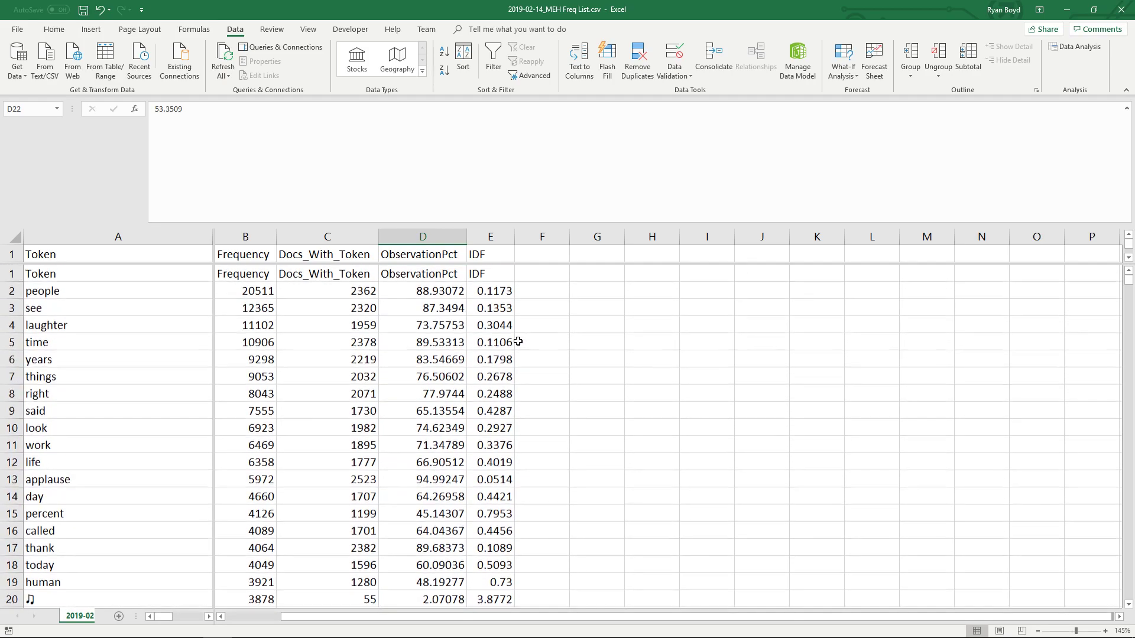
click(1128, 604)
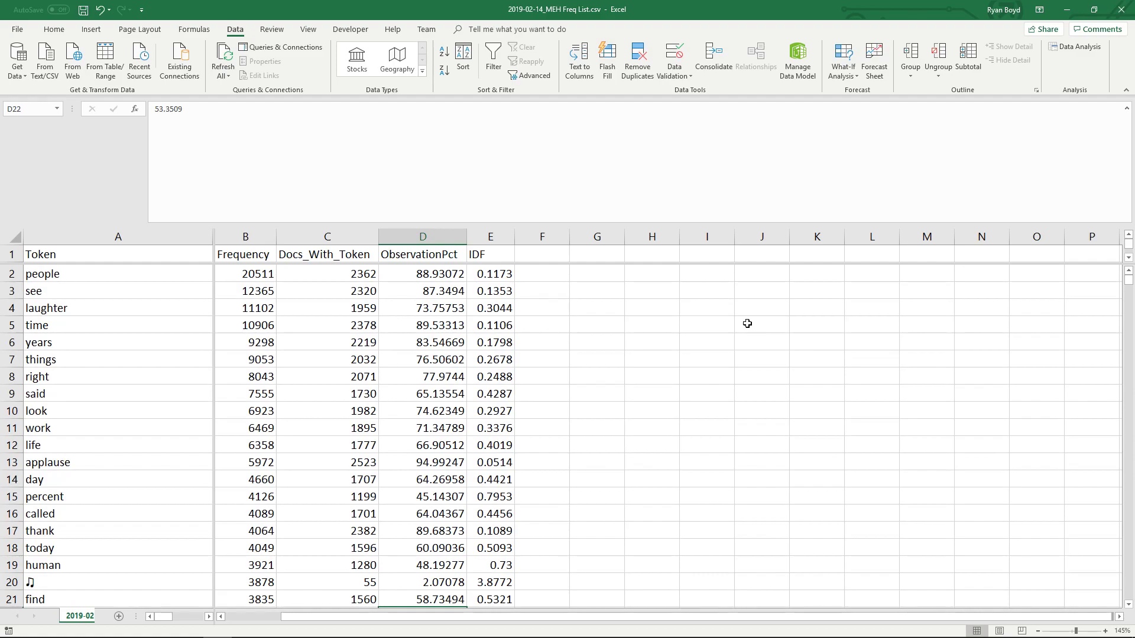
Enter the label ZIPF in cell I3
click(699, 289)
text(ZIPF)
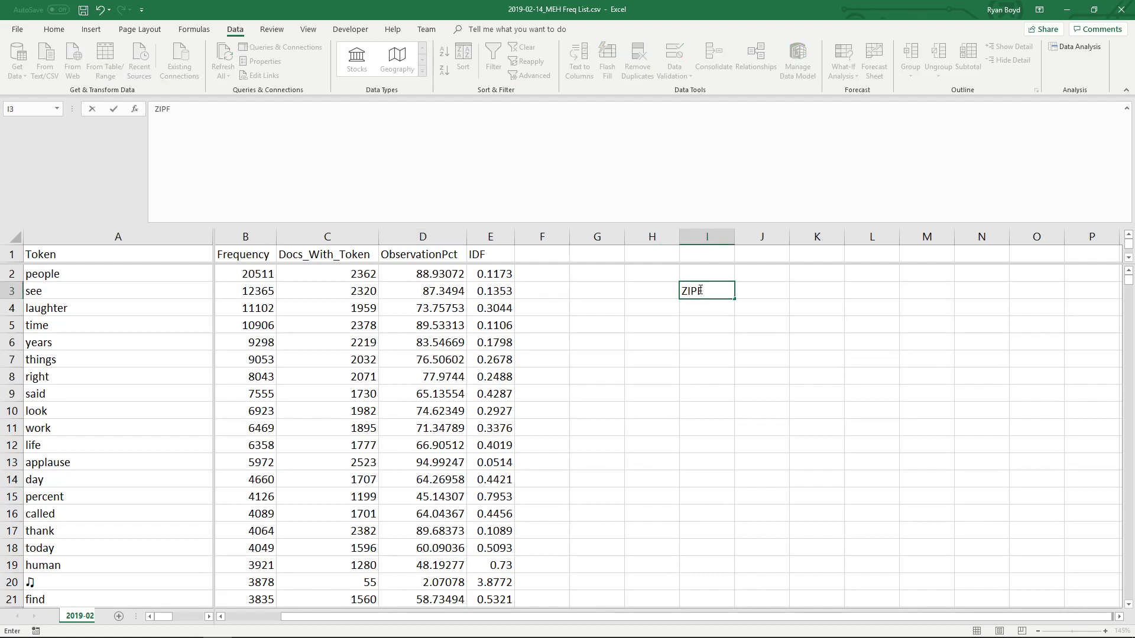
click(714, 306)
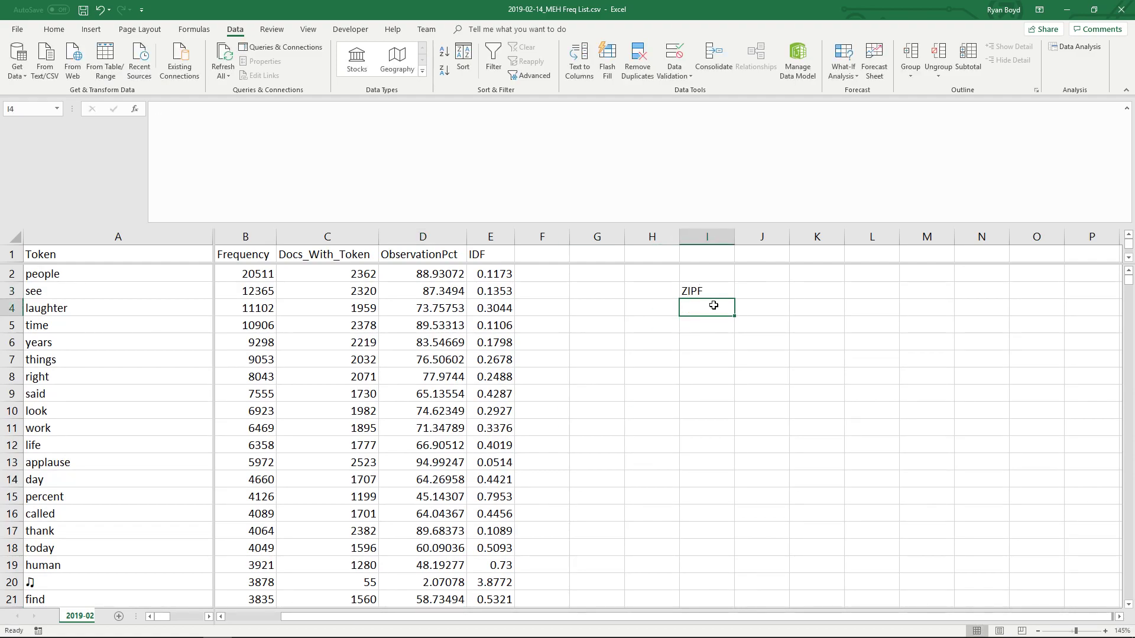
Insert a basic 2-D line chart of the frequencies in B2:B1617 and place it in the empty area beside the IDF column
click(241, 275)
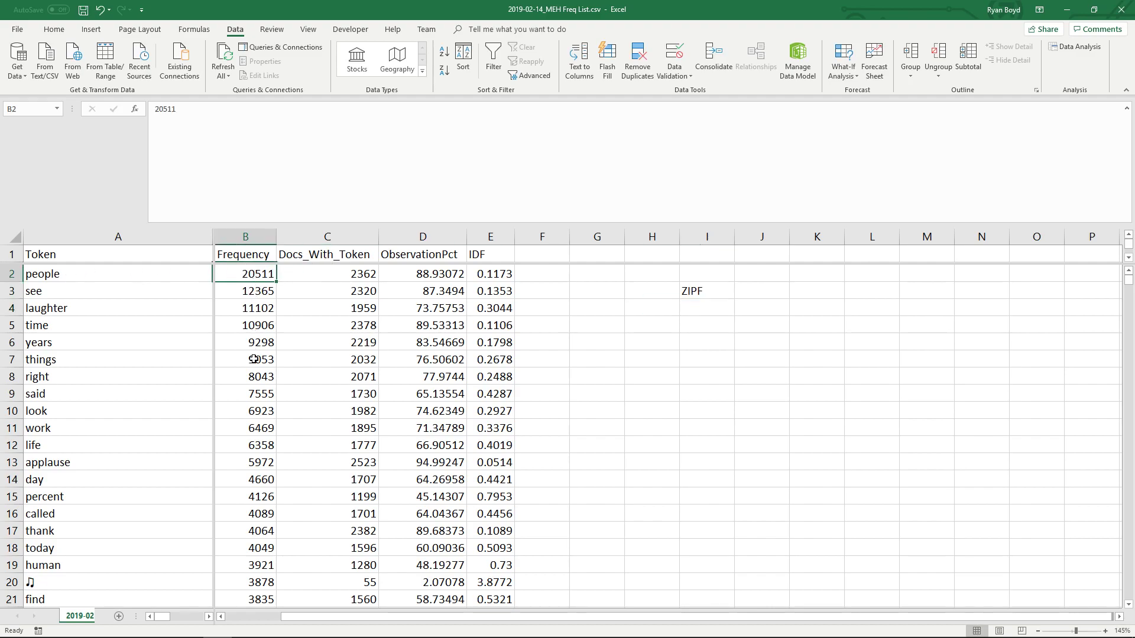
click(1129, 302)
drag(1129, 280, 1128, 287)
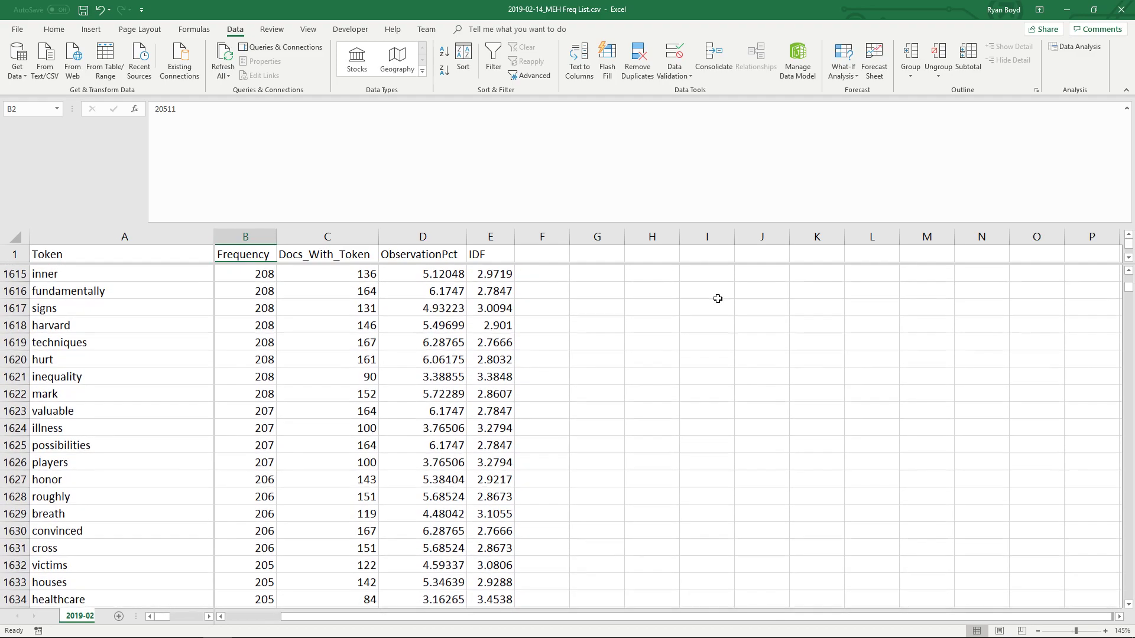
shift+click(248, 308)
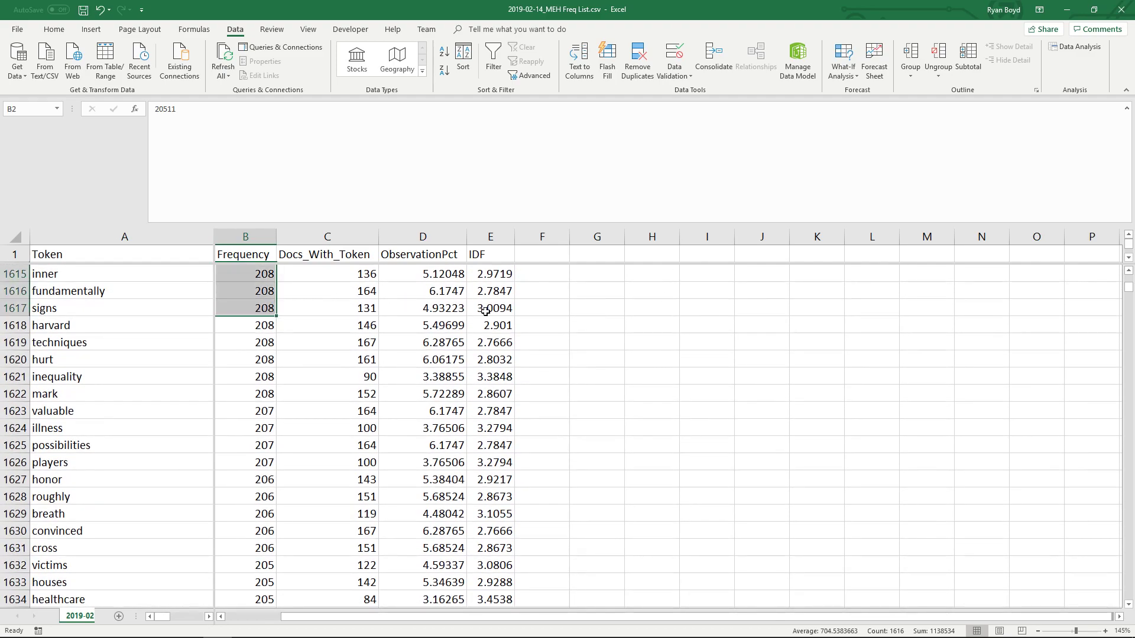
key(alt+F1)
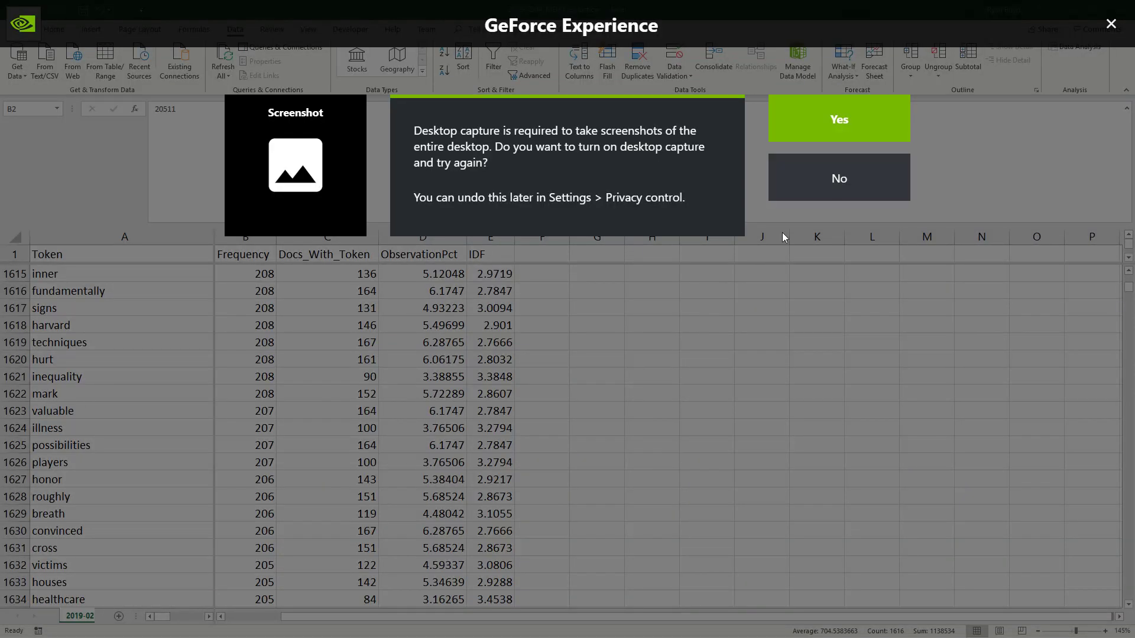
key(Escape)
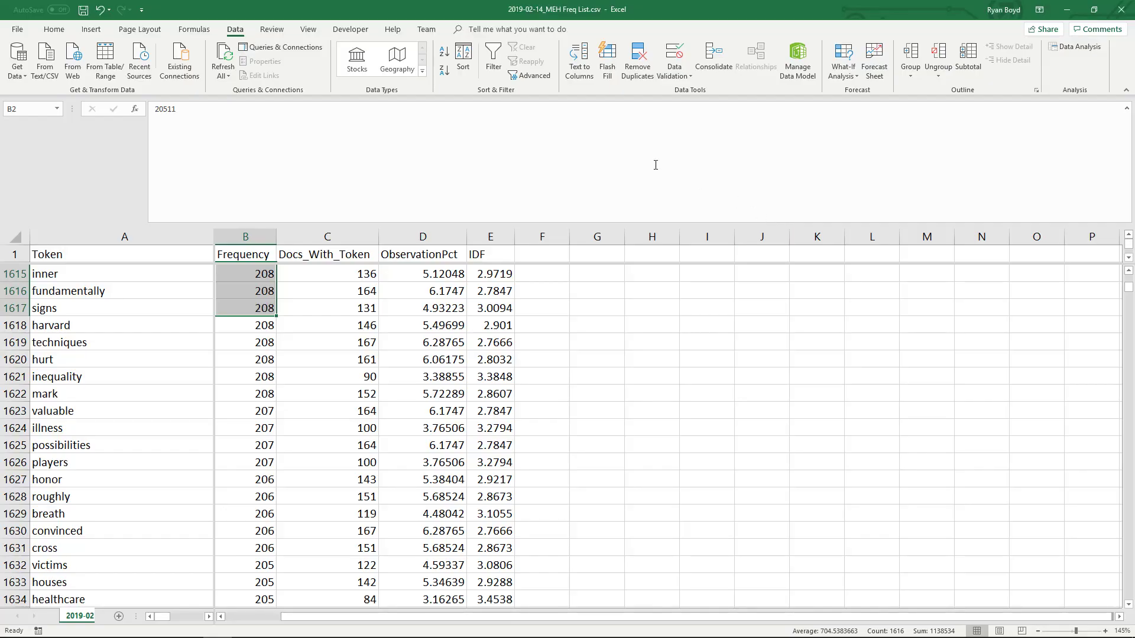
click(94, 30)
click(507, 60)
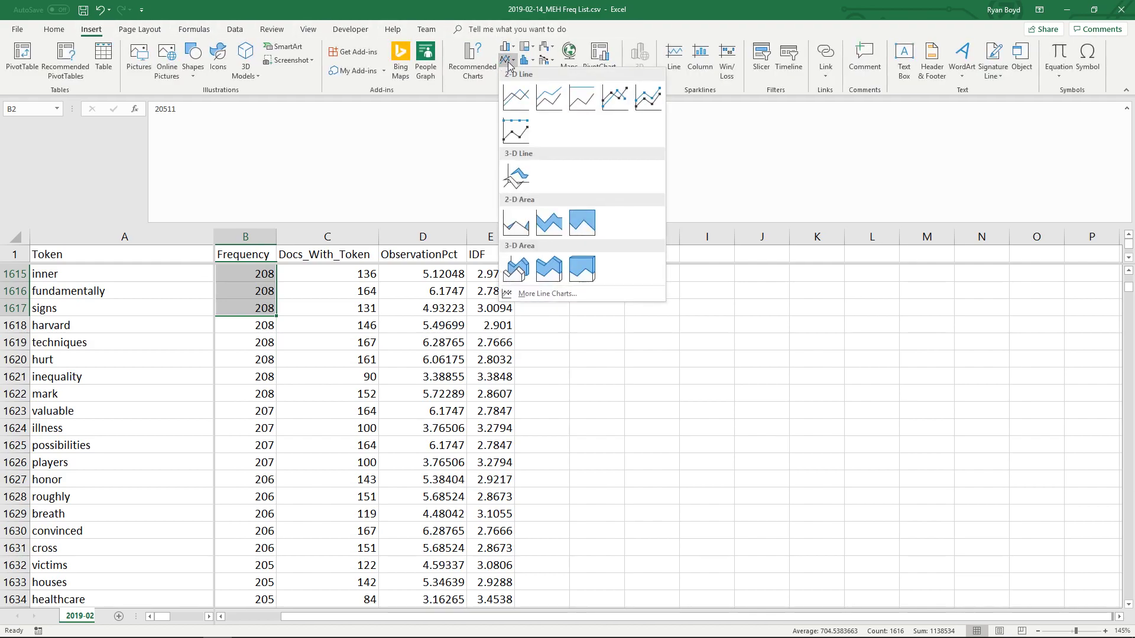
click(515, 98)
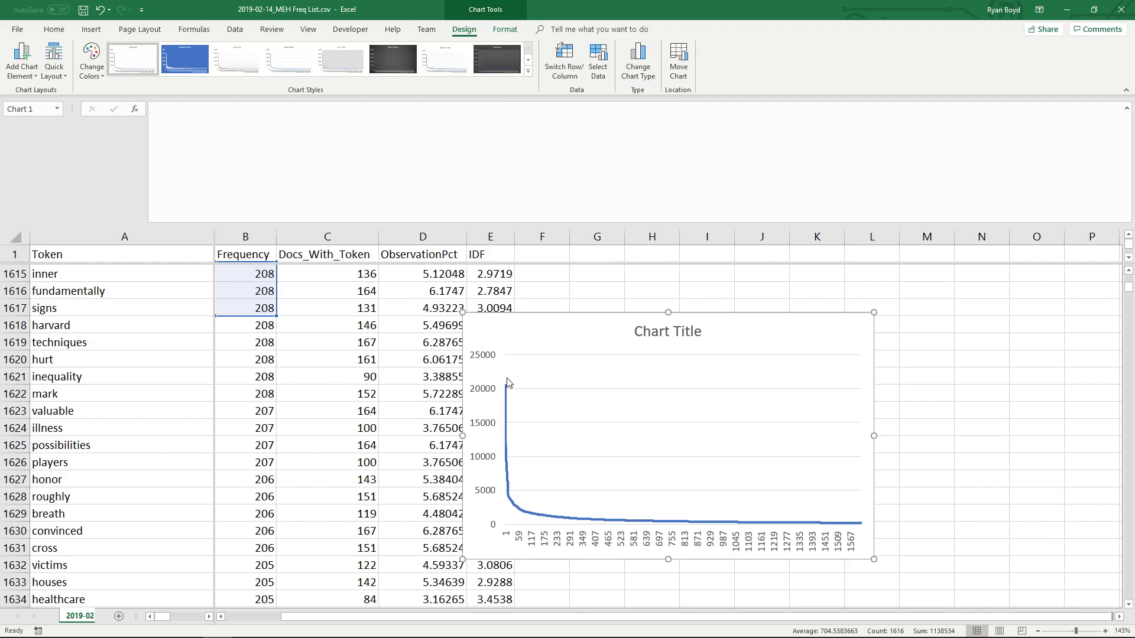
drag(728, 341, 854, 320)
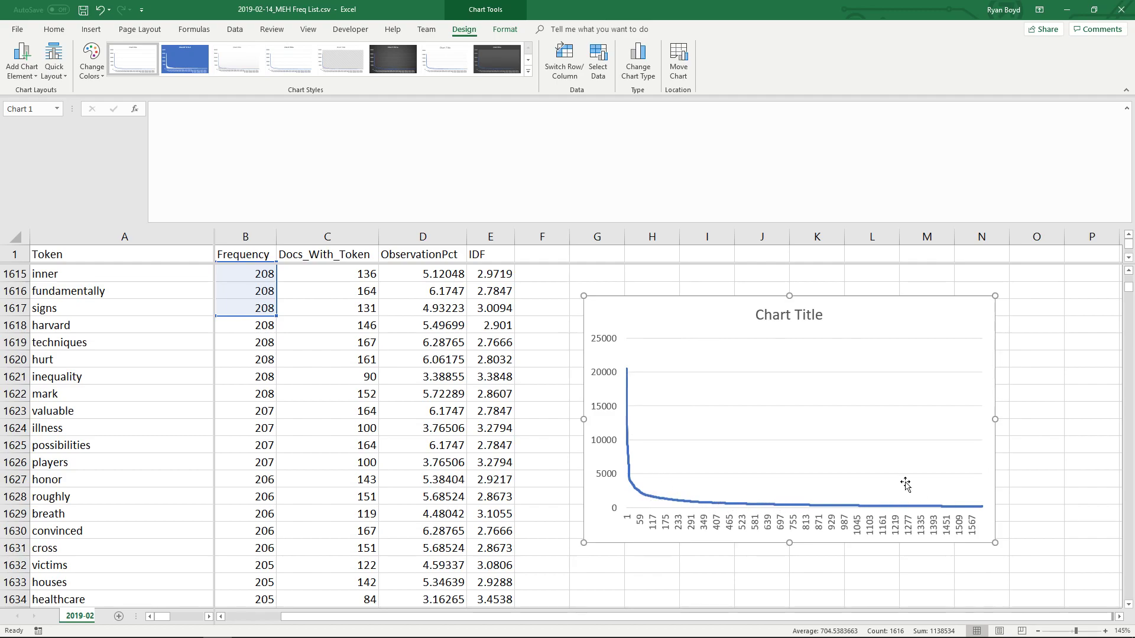
Inspect the steep drop and long tail of the frequency line chart, and delete the chart from the worksheet
mouse_move(628, 372)
click(317, 342)
click(933, 301)
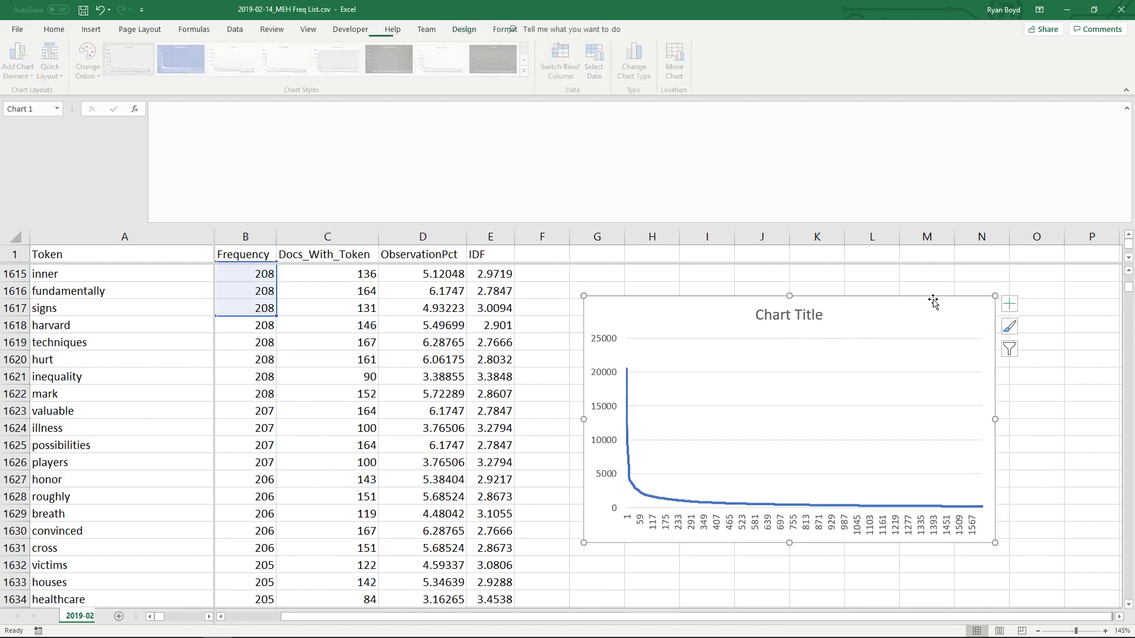
key(Delete)
click(357, 322)
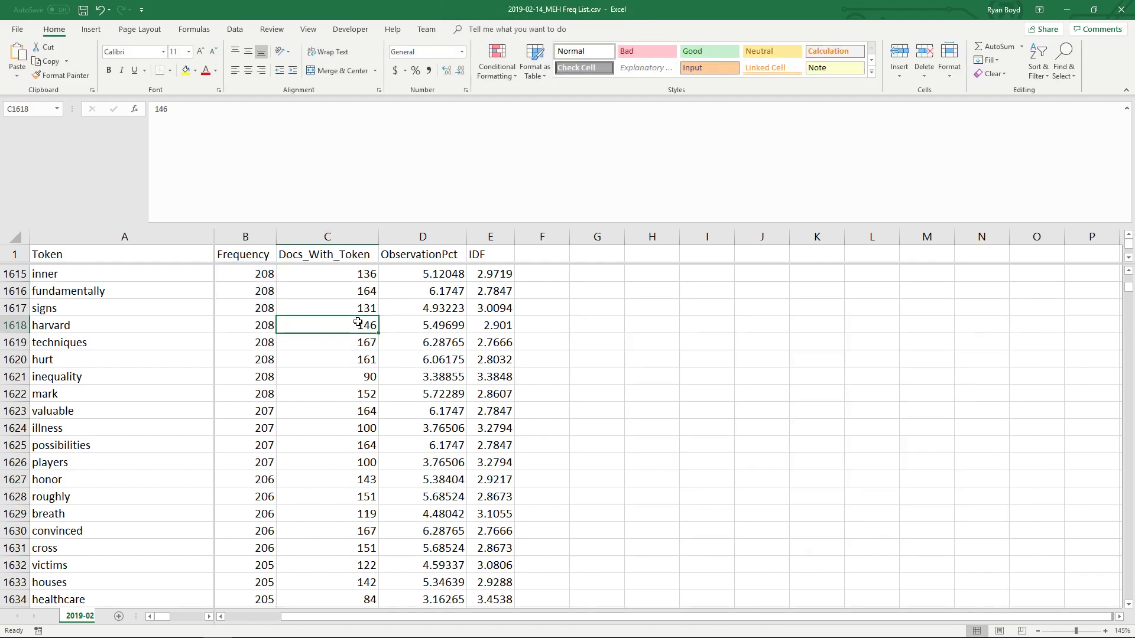
Examine the rare words down to the last row of the frequency list and return to its beginning
drag(1128, 288, 1131, 465)
click(258, 306)
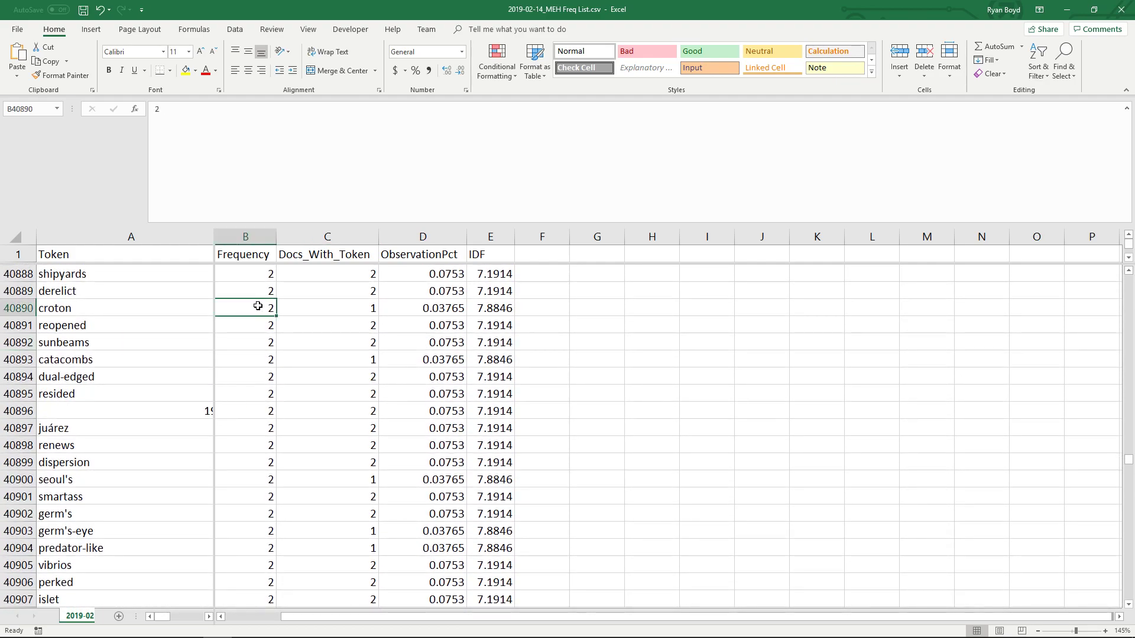
key(ctrl+Down)
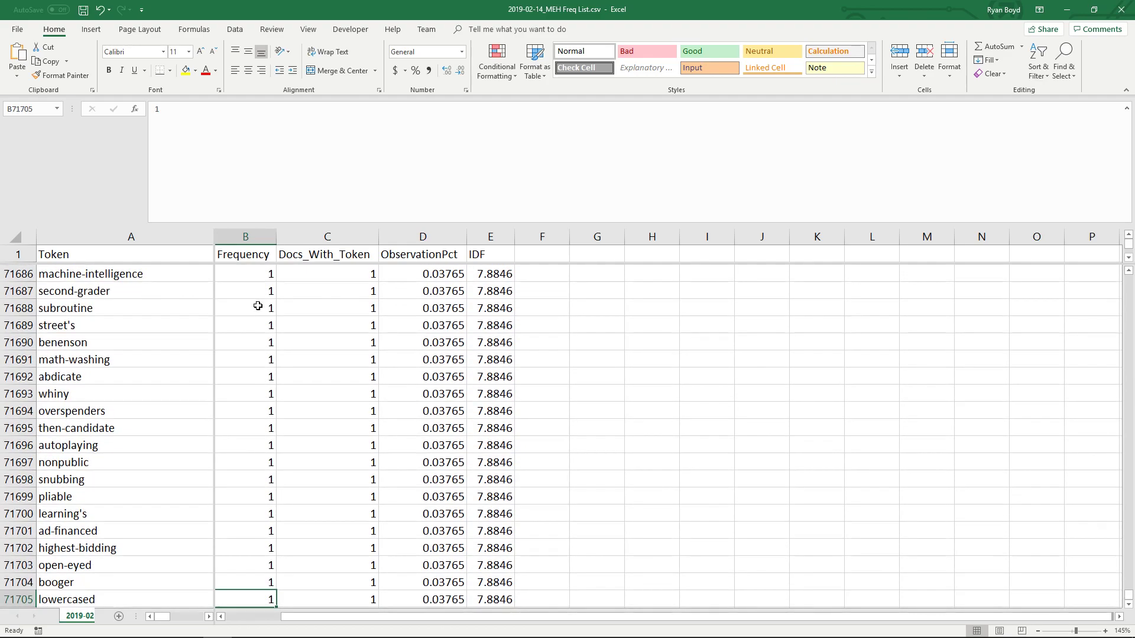
drag(1129, 596, 1129, 582)
click(250, 393)
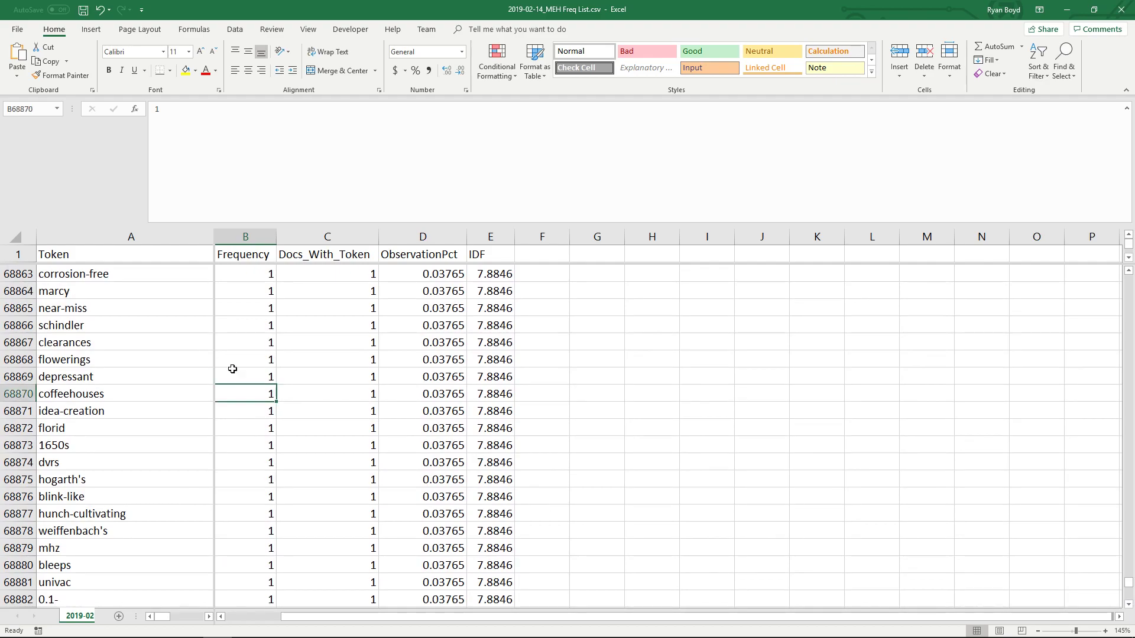
drag(1129, 582, 1128, 270)
click(1128, 603)
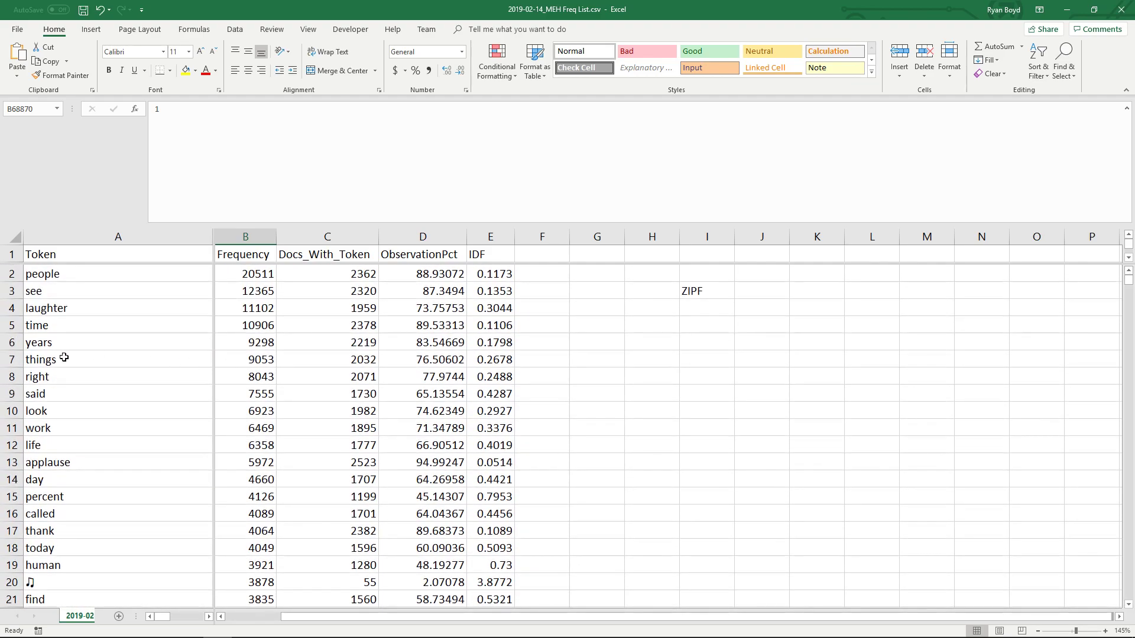
Clear the ZIPF label from cell I3
click(704, 292)
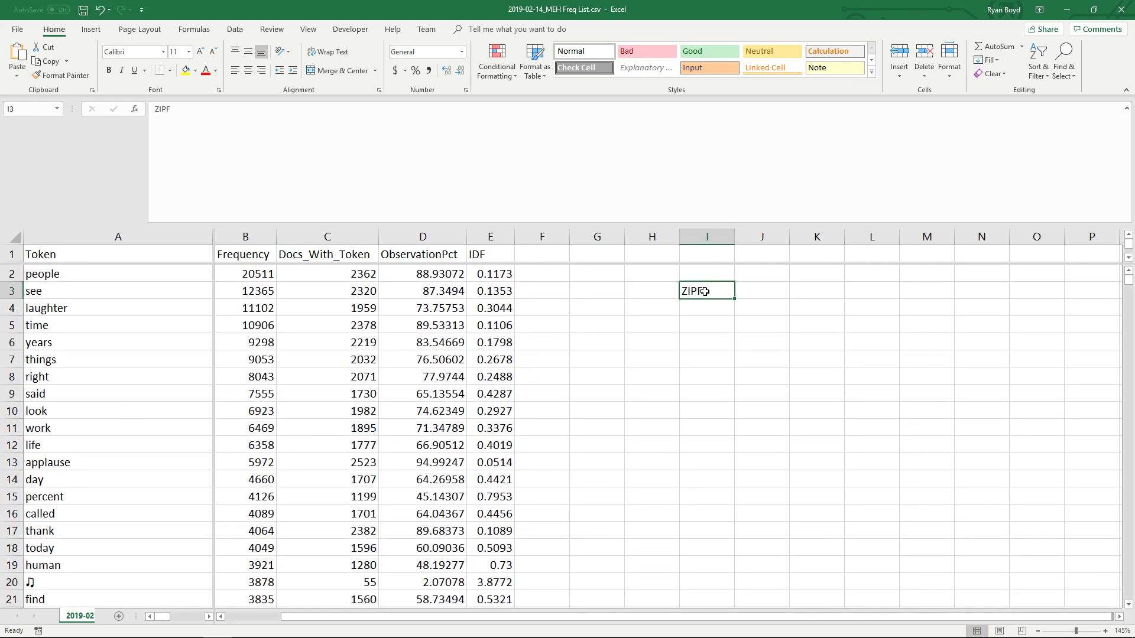
key(Delete)
click(68, 341)
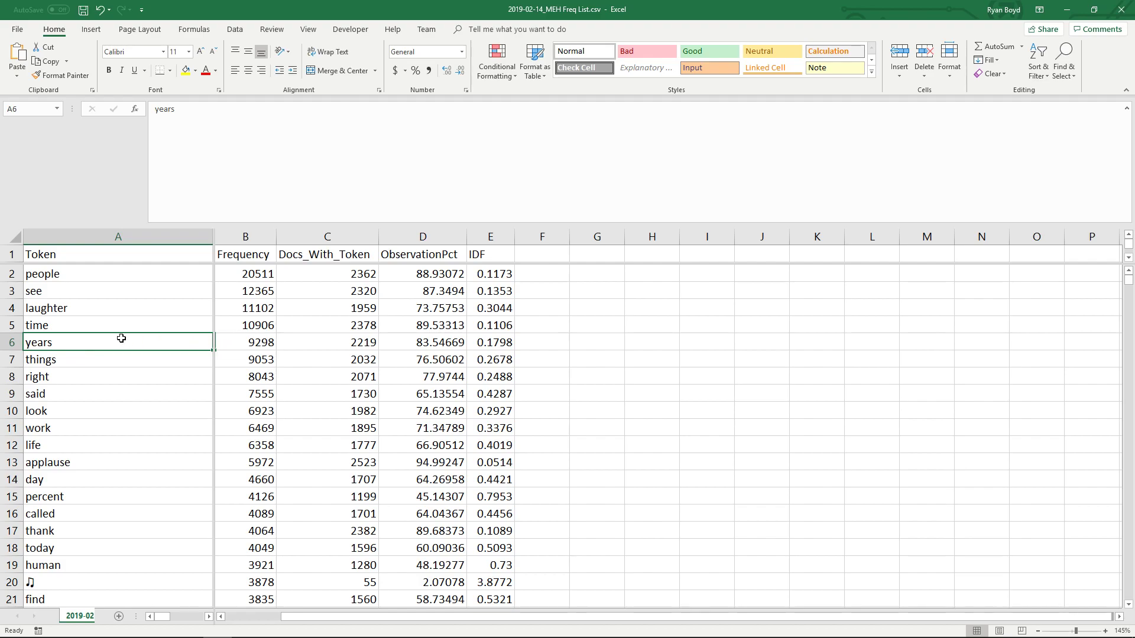
Remove the horizontal pane split below the header row
scroll(297, 398, down, 1)
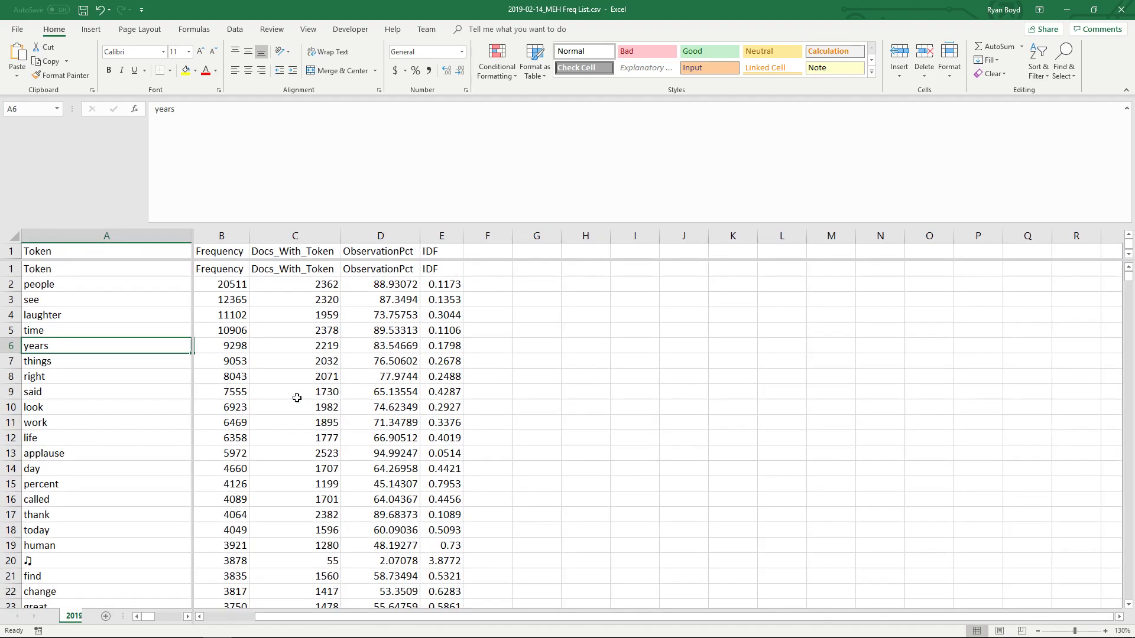
scroll(296, 397, down, 1)
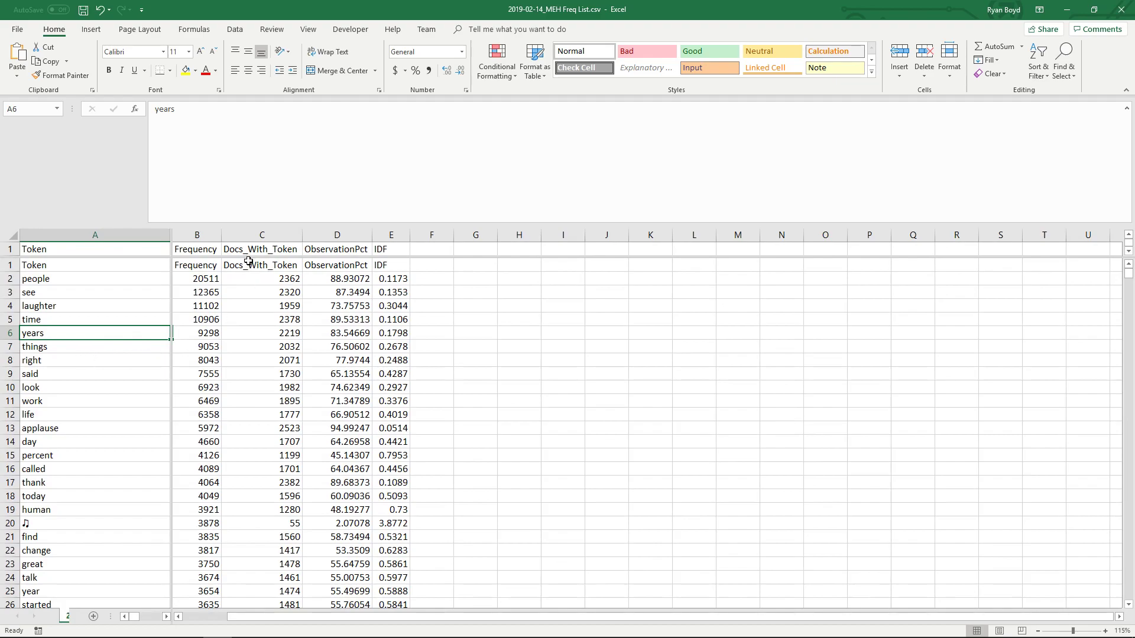
click(186, 250)
drag(189, 258, 191, 243)
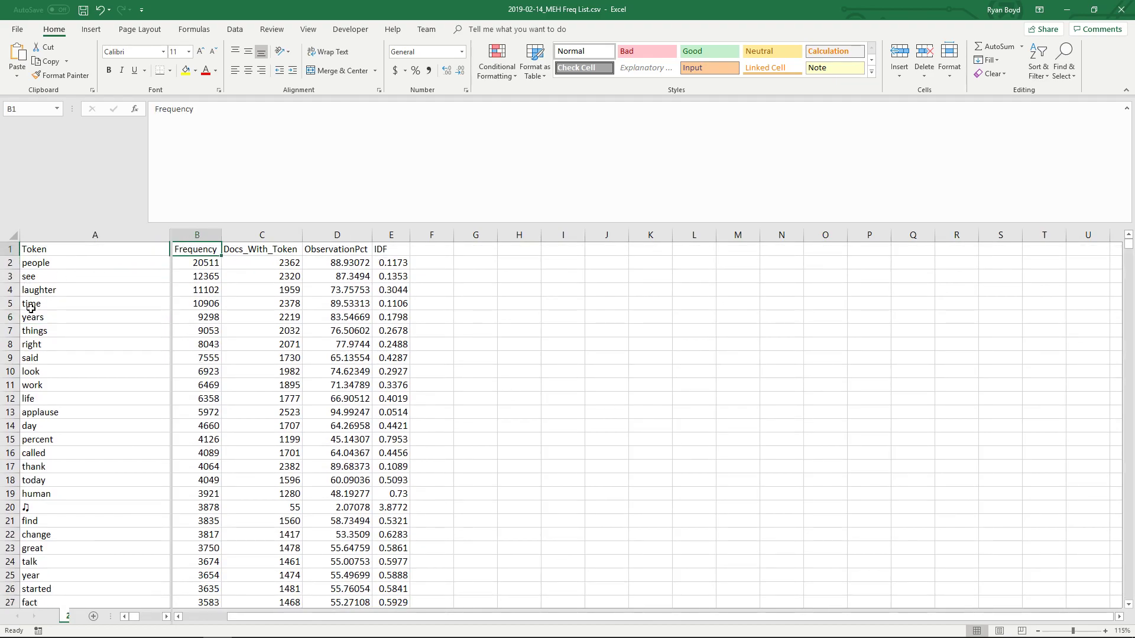
Highlight the rows and Token cells of "years" and "year" to compare the two word forms, and clear the selection
click(10, 290)
click(10, 317)
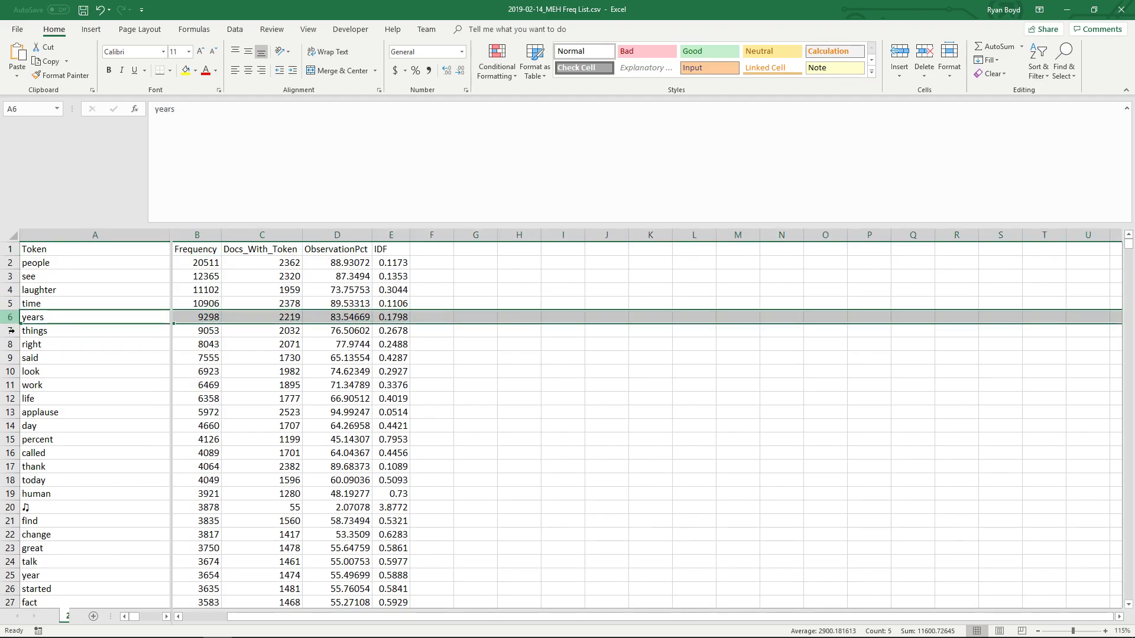
ctrl+click(10, 575)
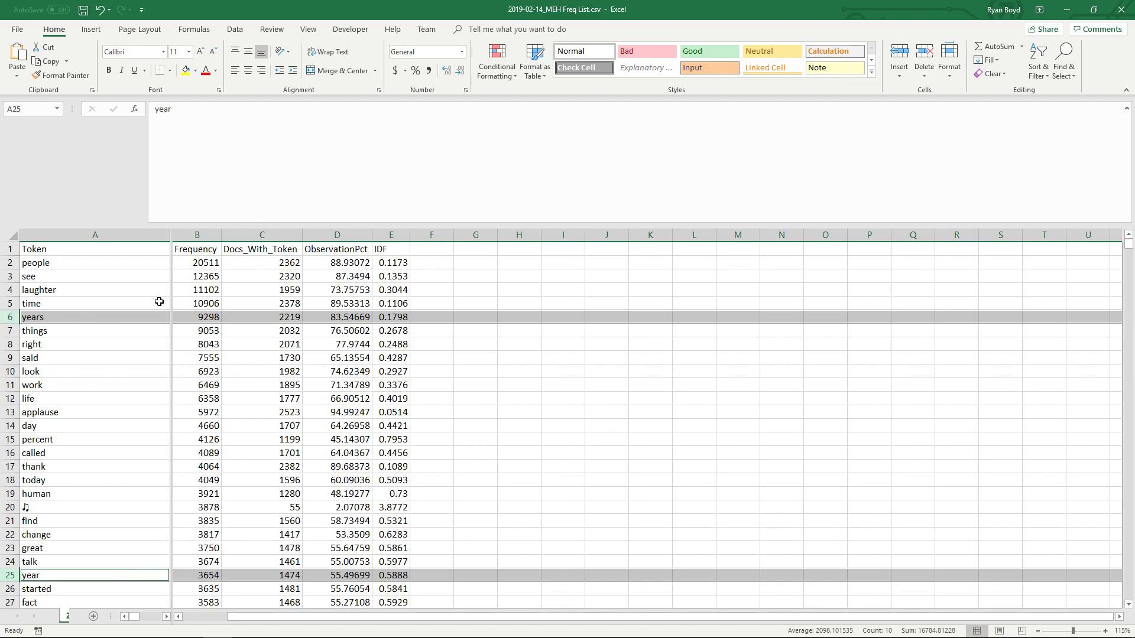
click(103, 319)
click(47, 574)
ctrl+click(50, 317)
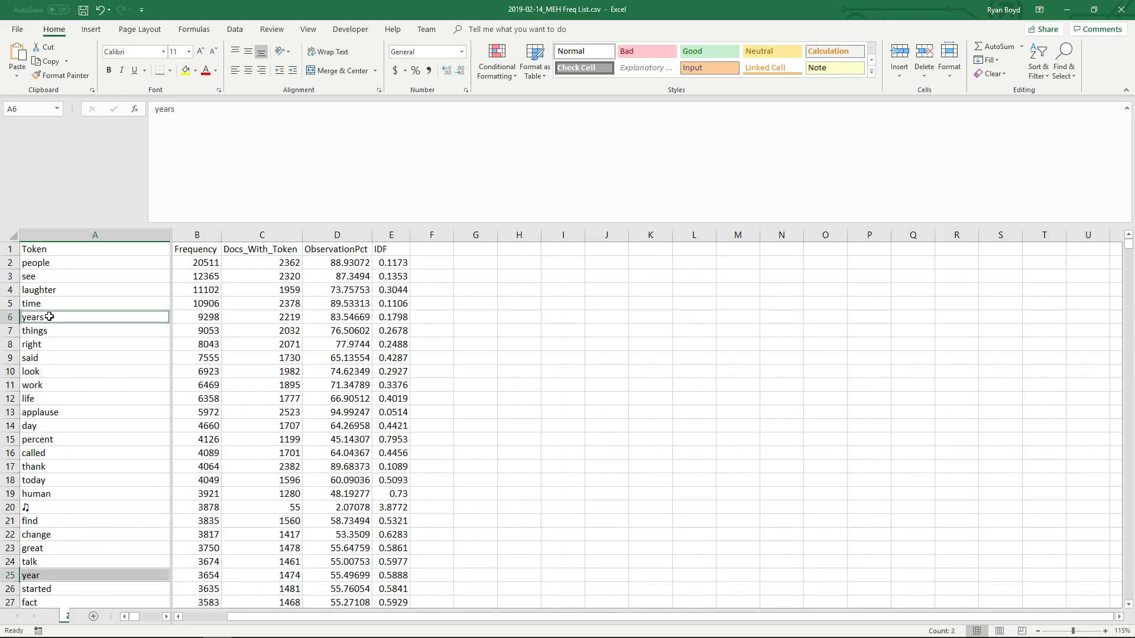
click(512, 289)
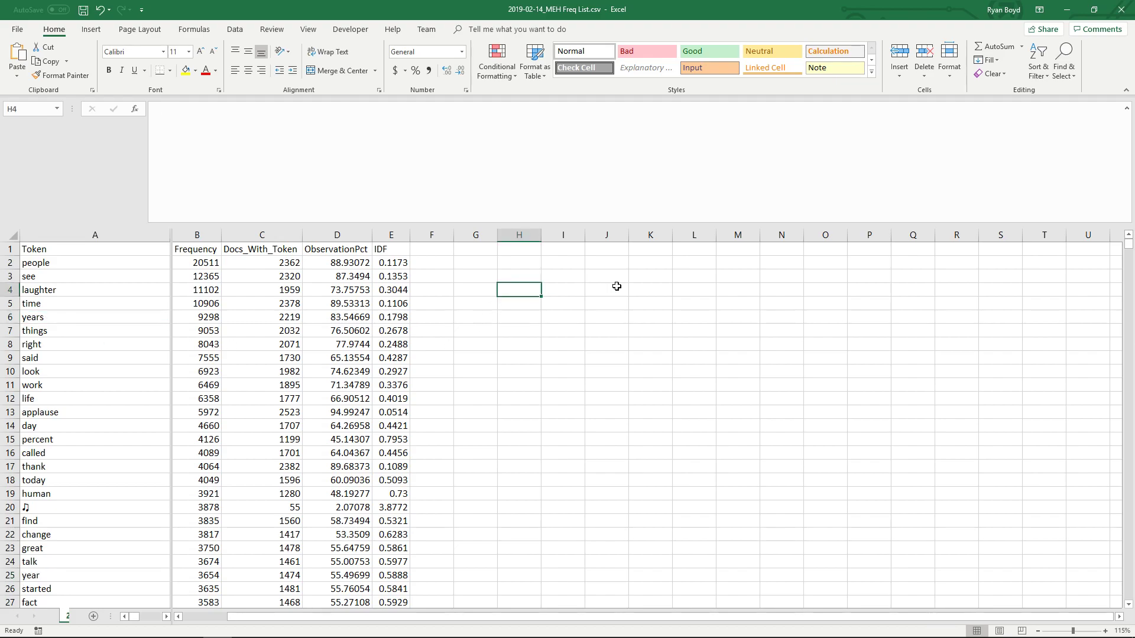
Enter "year" and "years" in cells H4 and H5, with their base form "year" beside them in I4
text(year)
key(Return)
text(years)
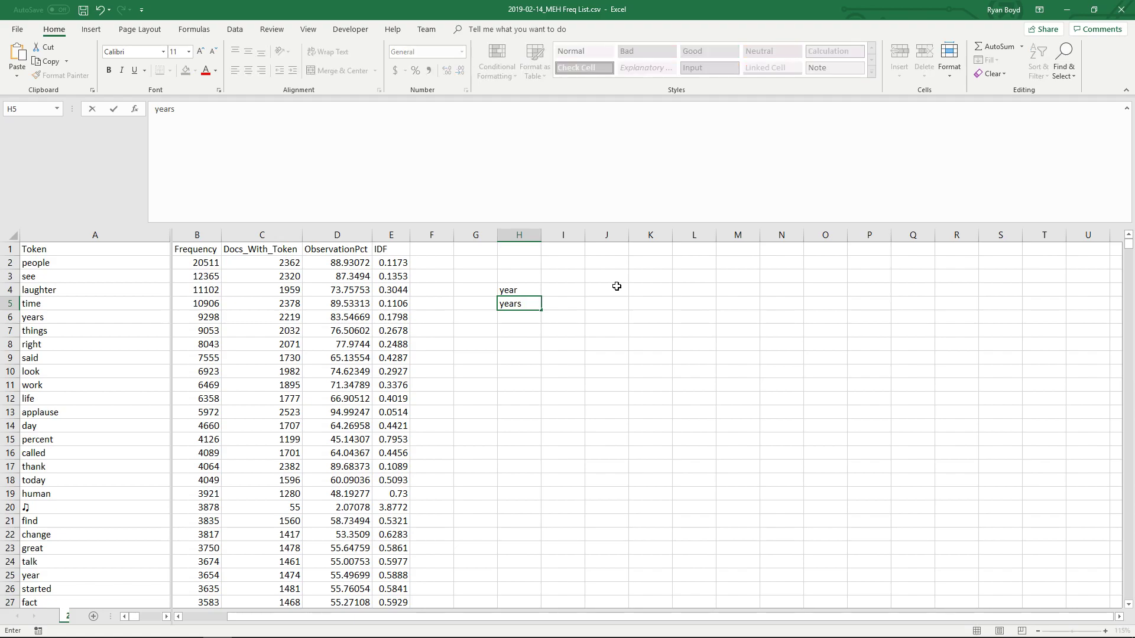
key(Up)
key(Right)
text(yea)
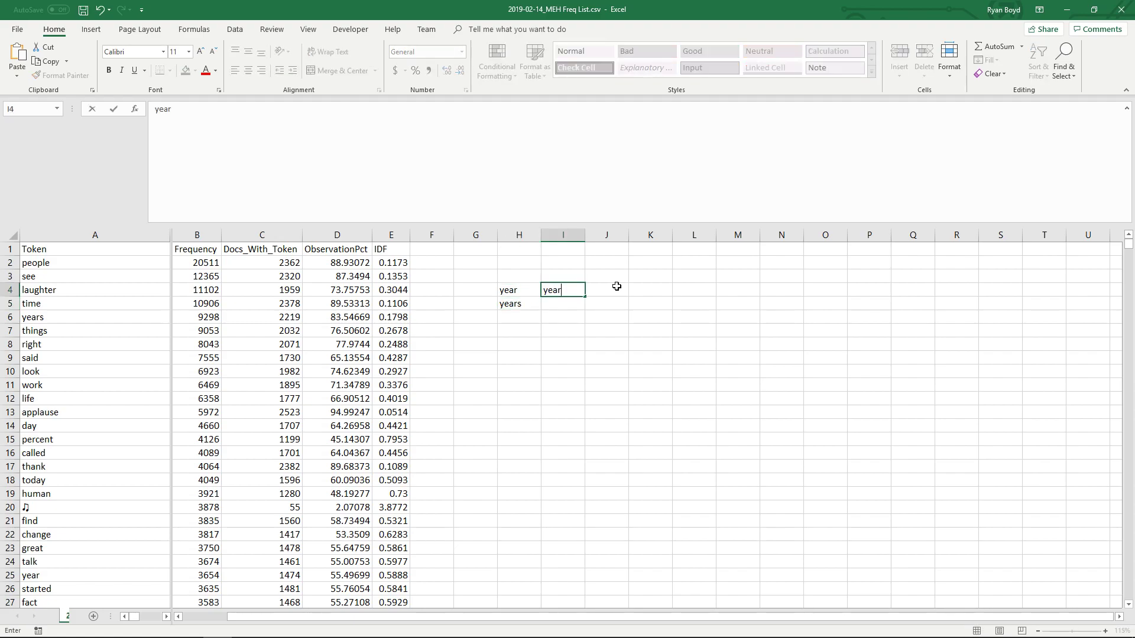
key(Return)
List the word forms "run", "running", "runs" and "ran" in cells H8 to H11
key(Down)
key(Down)
key(Down)
key(Left)
text(run)
key(Return)
text(running)
key(Return)
text(runs)
key(Return)
text(ran)
key(Return)
Enter the base form "run" in cell I8 beside the list of run word forms
key(Right)
key(Up)
key(Up)
key(Up)
key(Up)
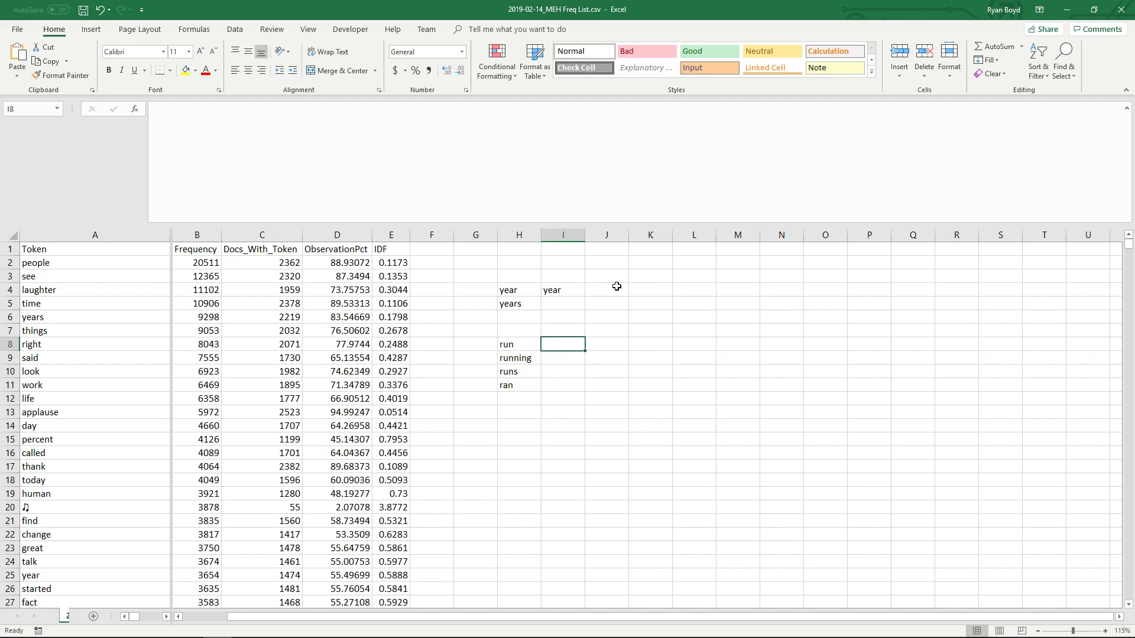
text(run)
key(Return)
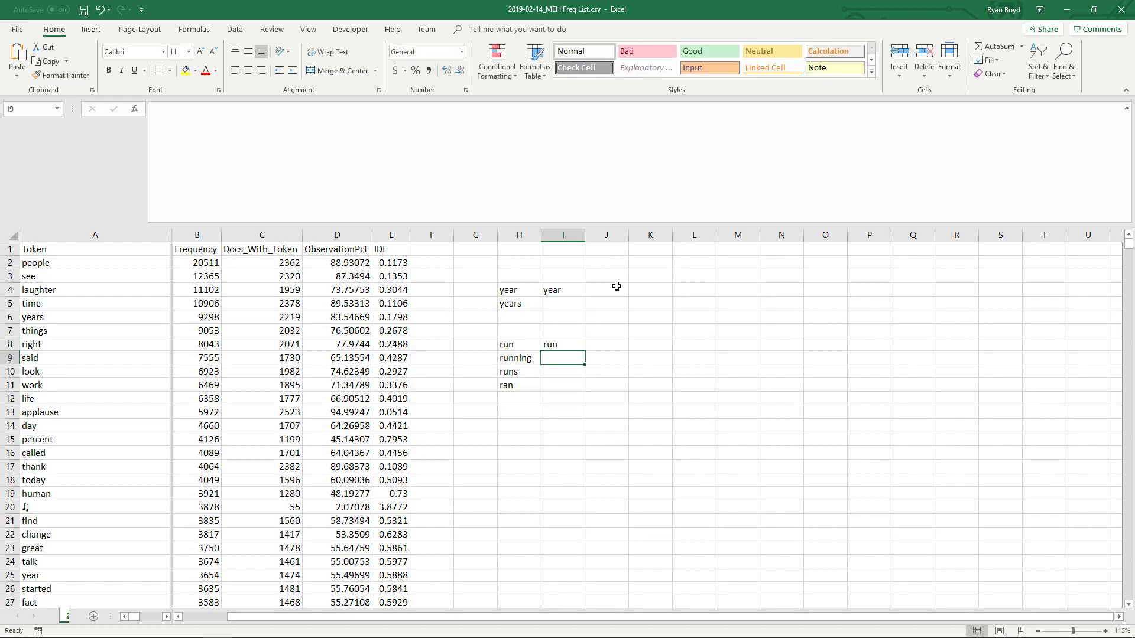
click(565, 346)
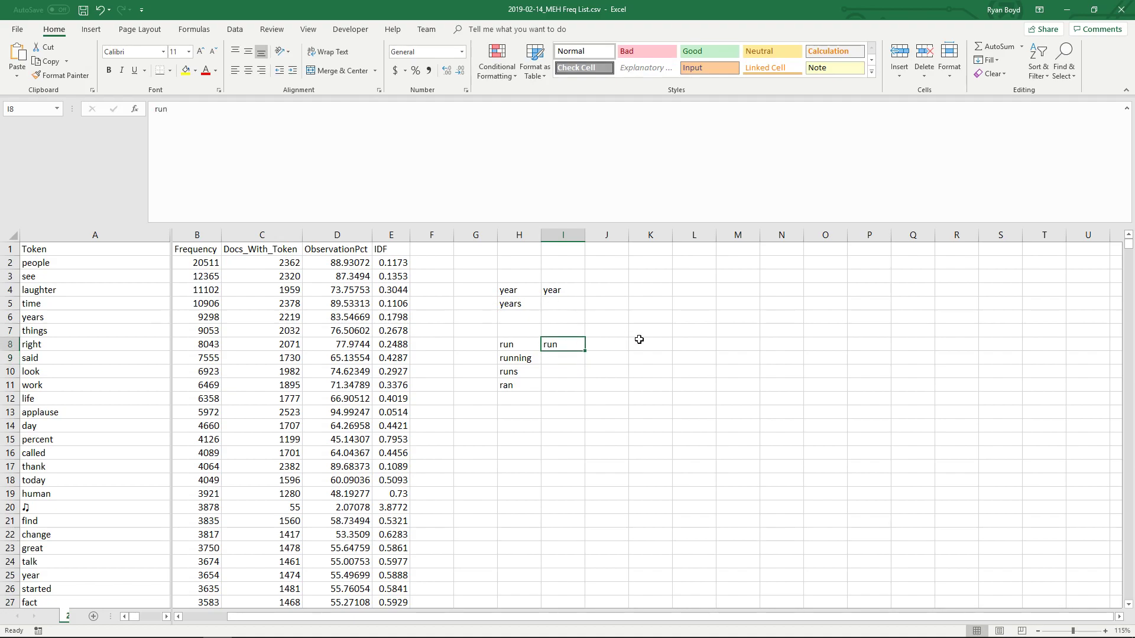
Enter the label LEMMATIZATION in cell K6 and its alternative spelling LEMMATISATION in K7
click(640, 316)
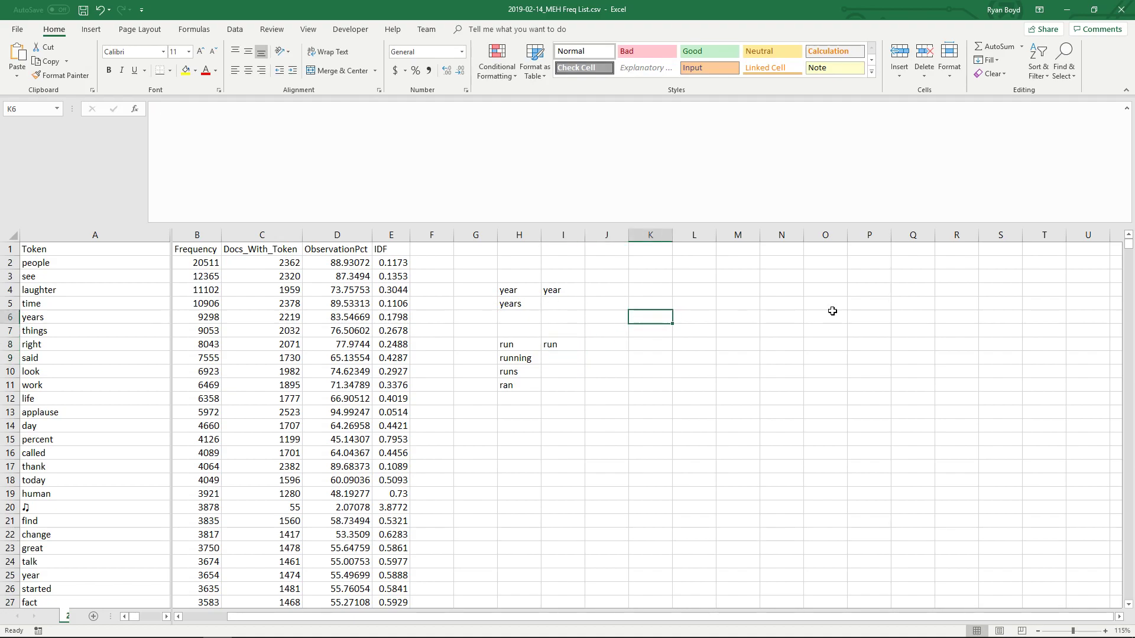
text(LEMMA)
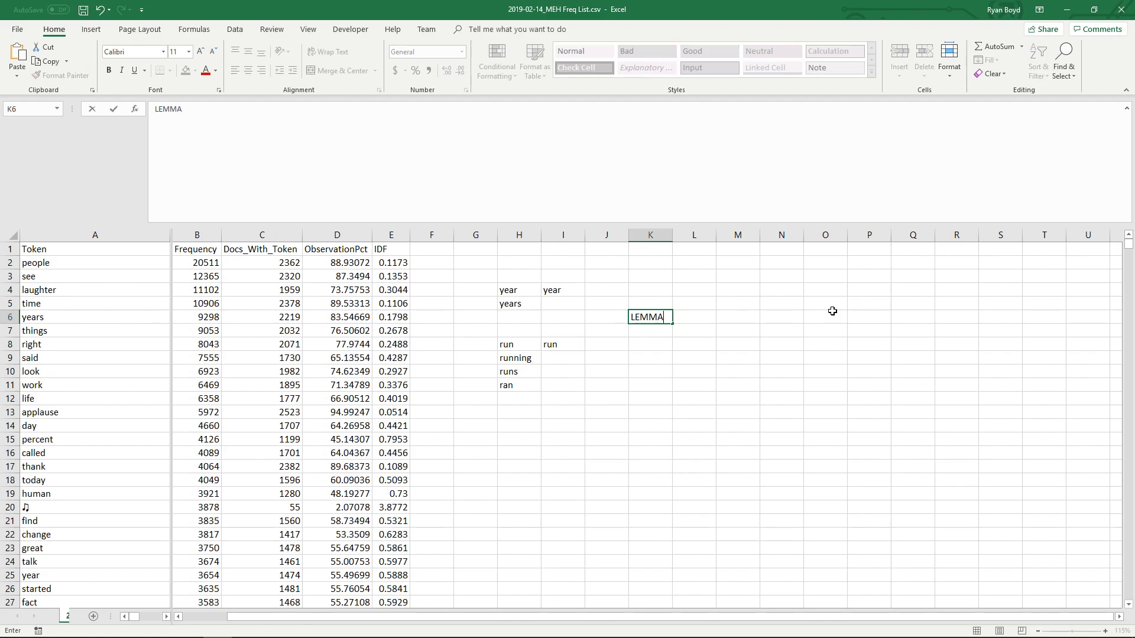
text(TIZATION)
key(Return)
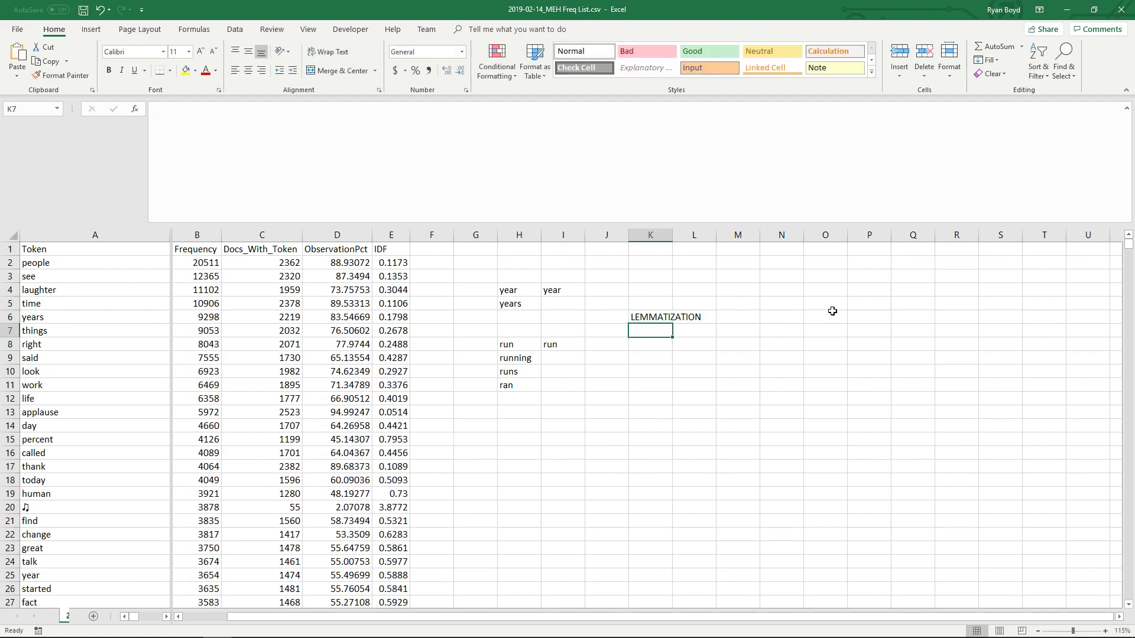
text(LEMMATIX)
text(ATION)
key(Return)
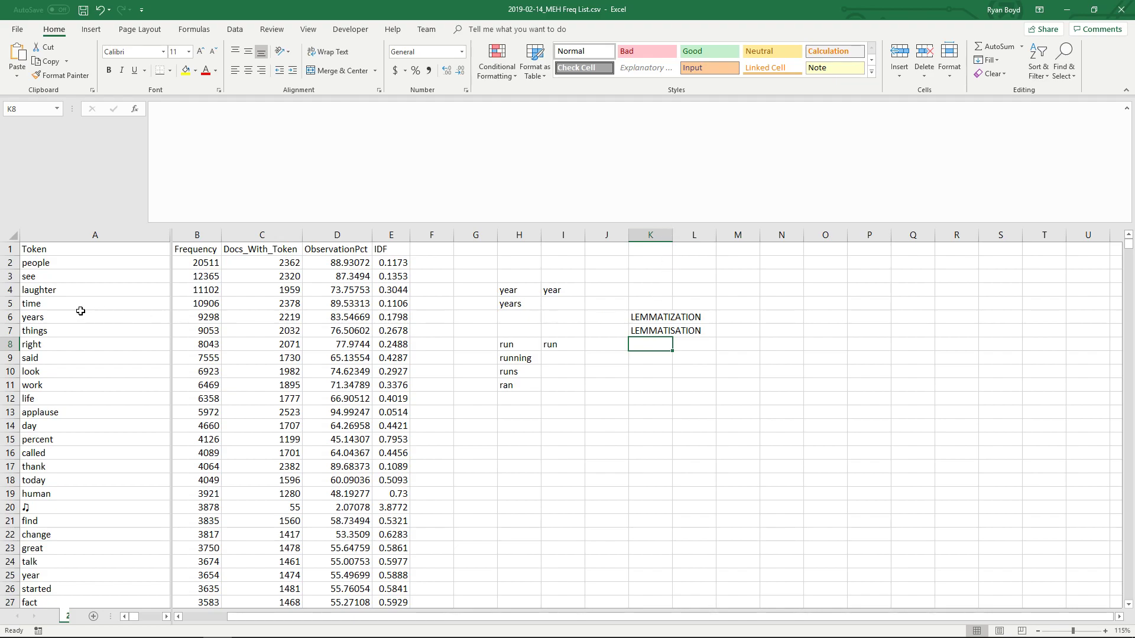
Highlight the "years" token, the LEMMATIZATION label and the "run" and "year" example groups to relate word forms to their base forms
click(51, 305)
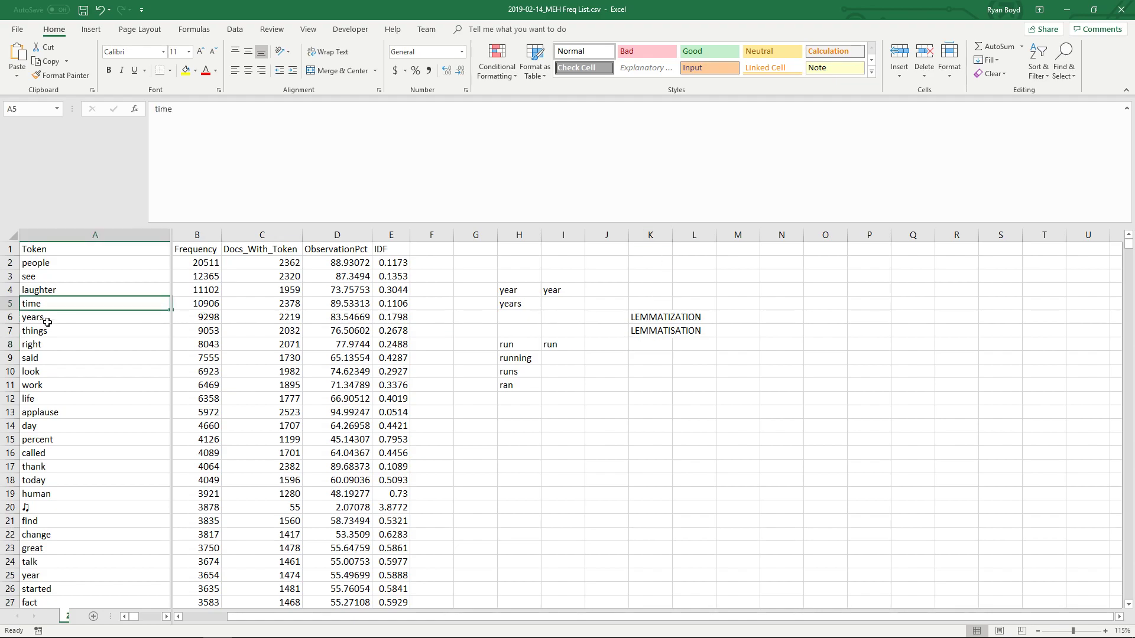
click(38, 319)
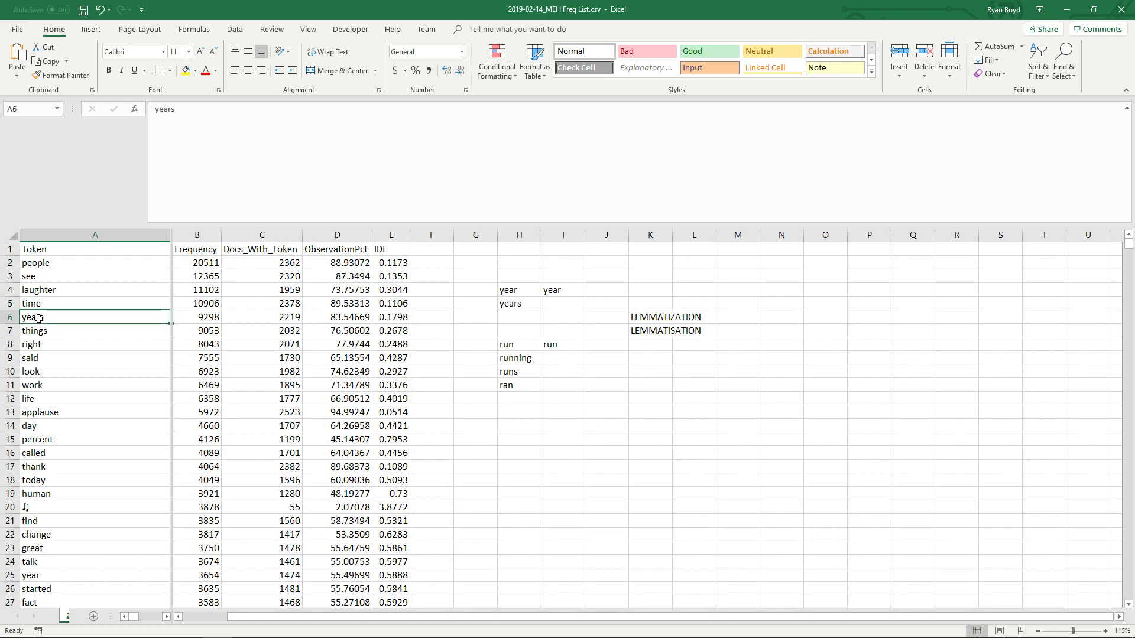
click(643, 319)
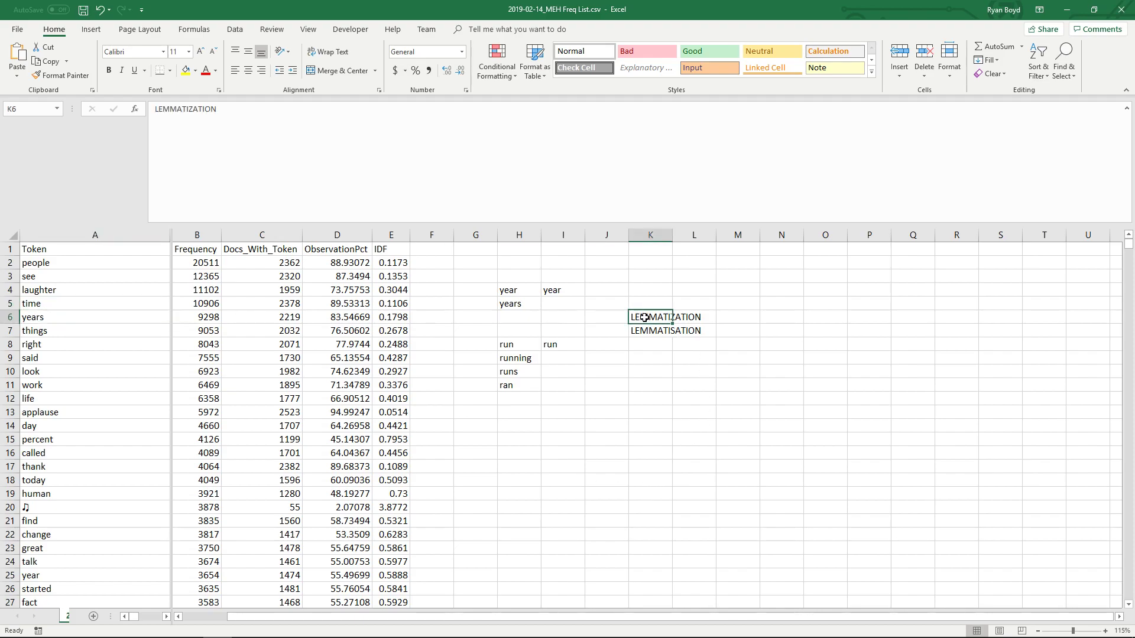
drag(520, 344, 556, 383)
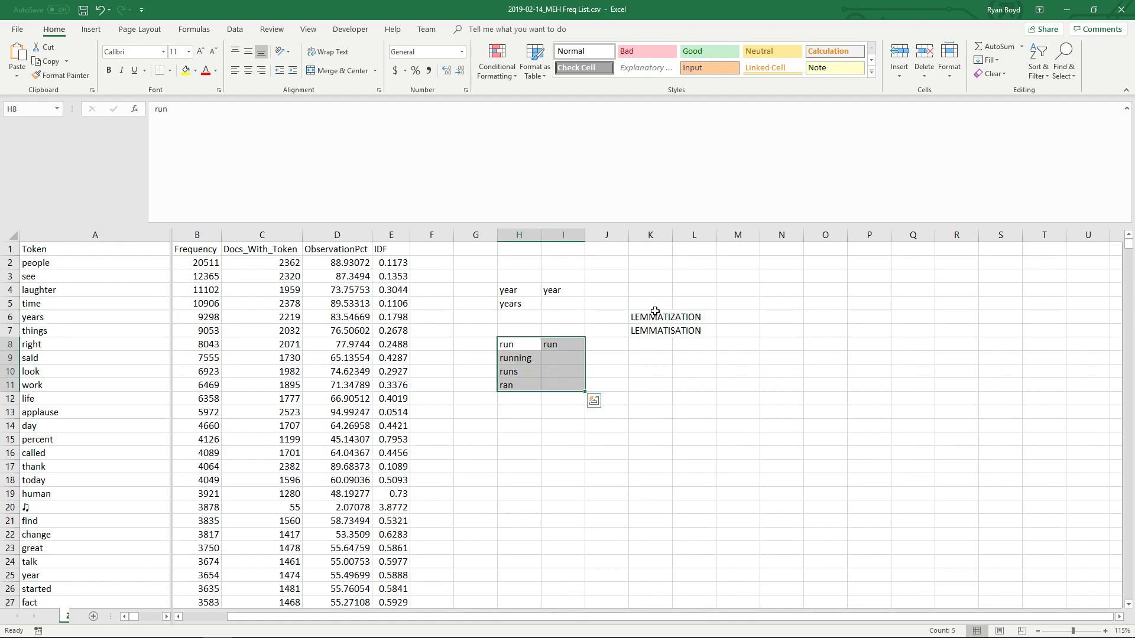
click(654, 313)
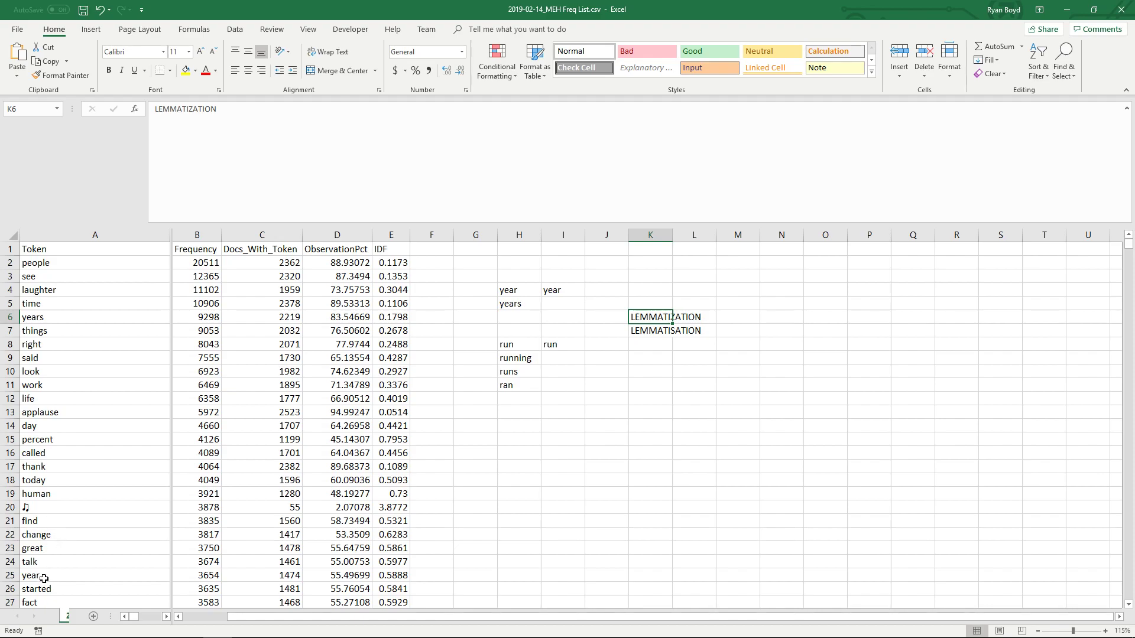
click(510, 304)
click(510, 288)
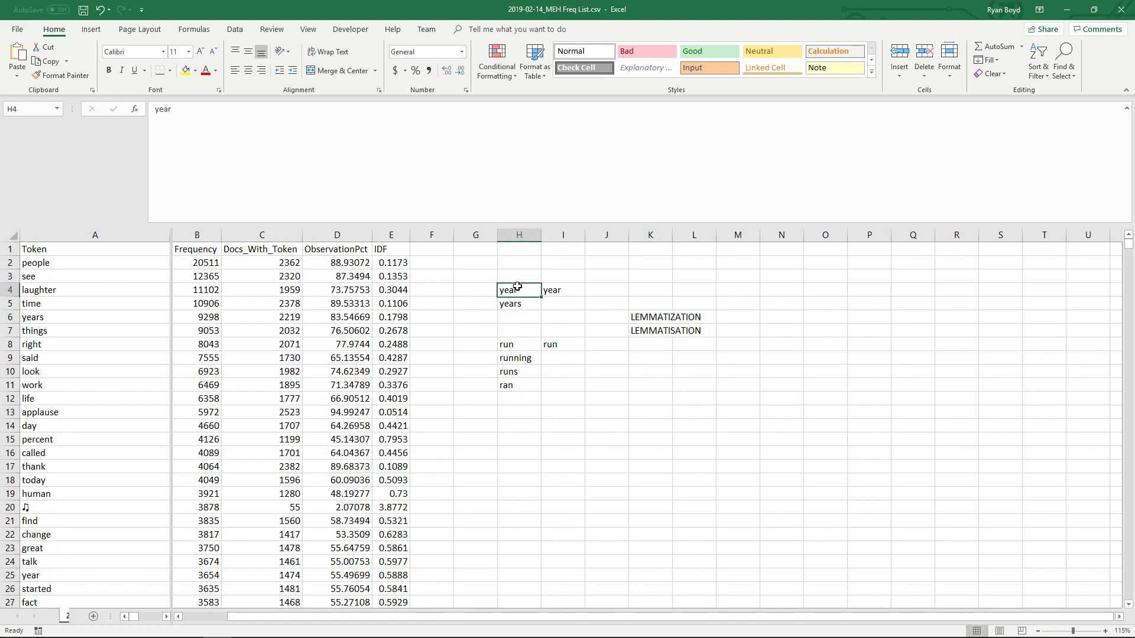
drag(572, 287, 515, 303)
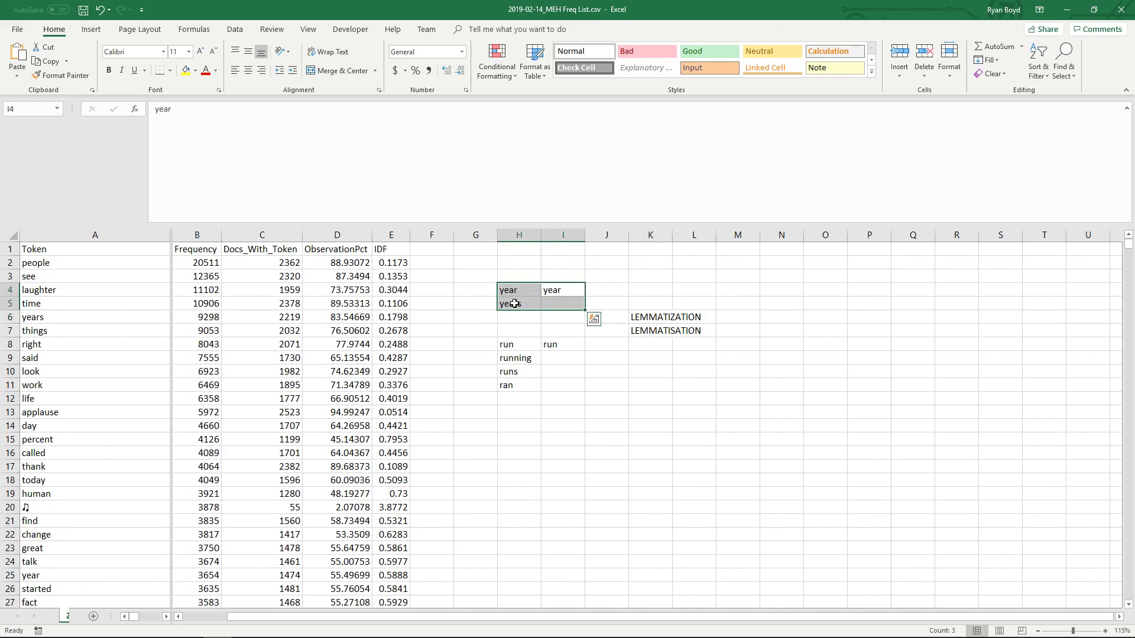
Enter the label STEMMING in cell K9 and clear it again
click(653, 359)
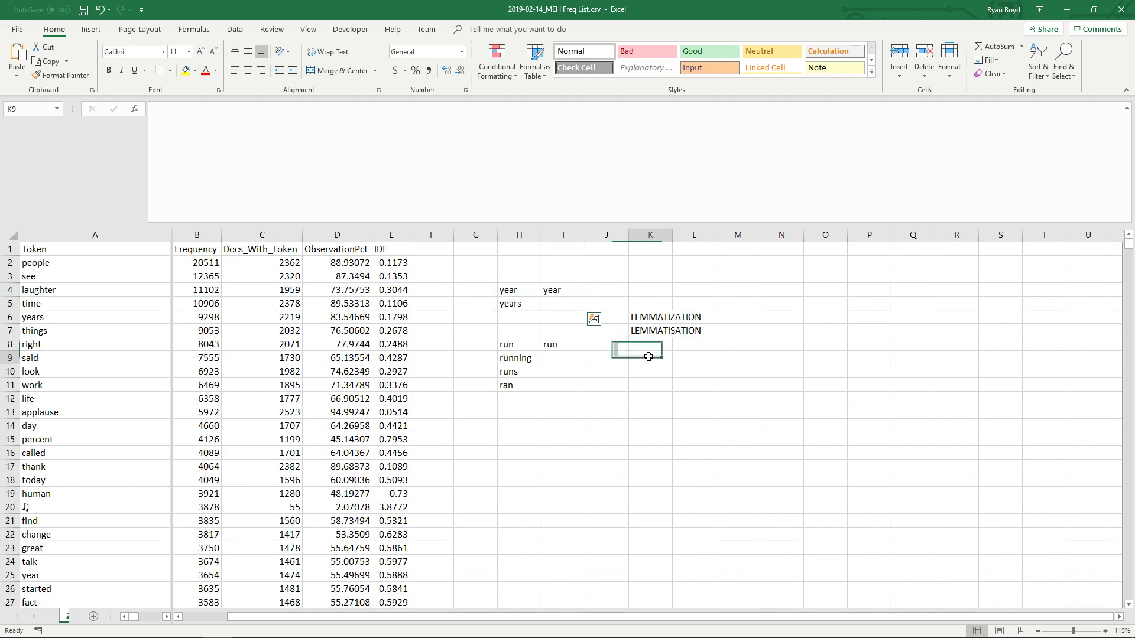
text(STEMMING)
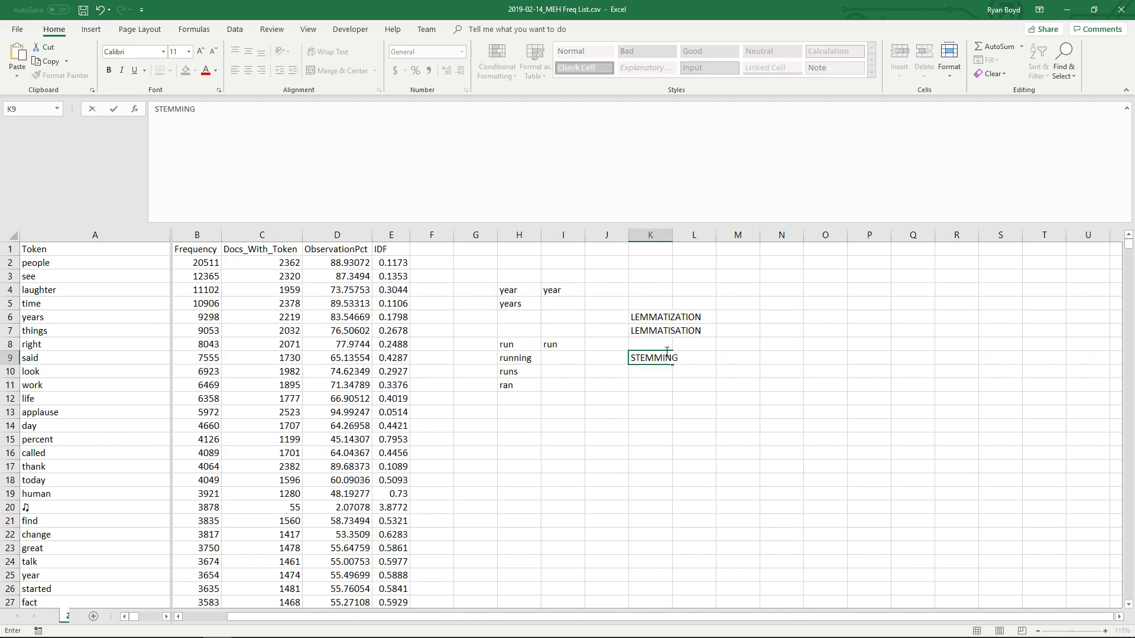
key(Return)
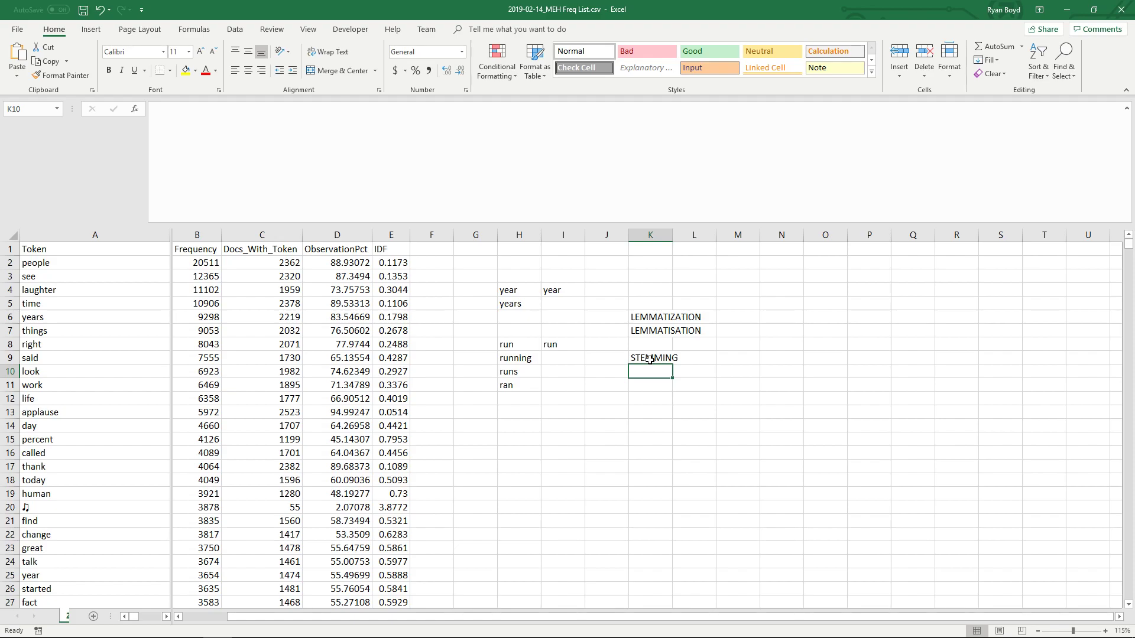
click(649, 359)
key(Delete)
Highlight the two spellings of the lemmatization label in K6 and K7, and clear the selection
drag(648, 317, 650, 329)
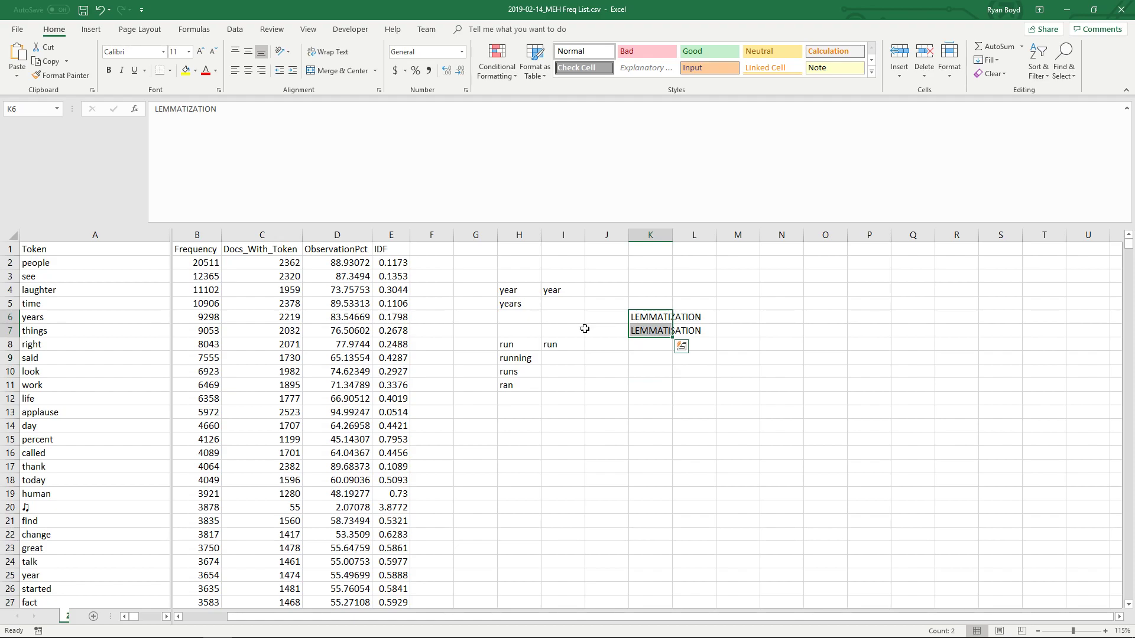
click(514, 329)
click(1133, 5)
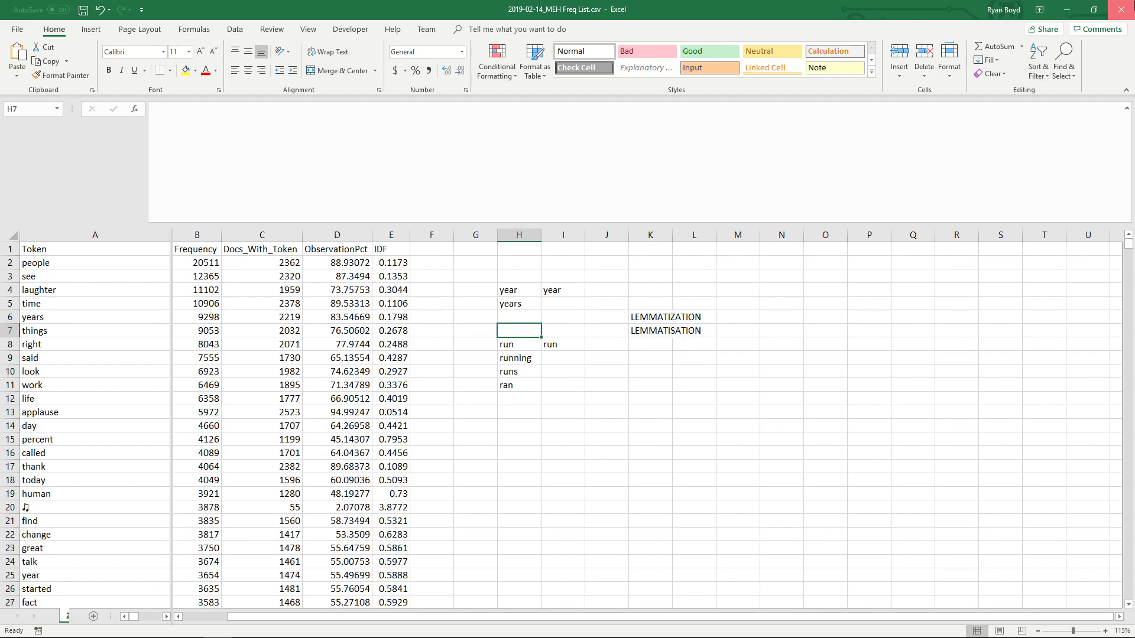
Select the Frequency cells of "years" and "year" together to compare the counts of the two word forms
click(76, 317)
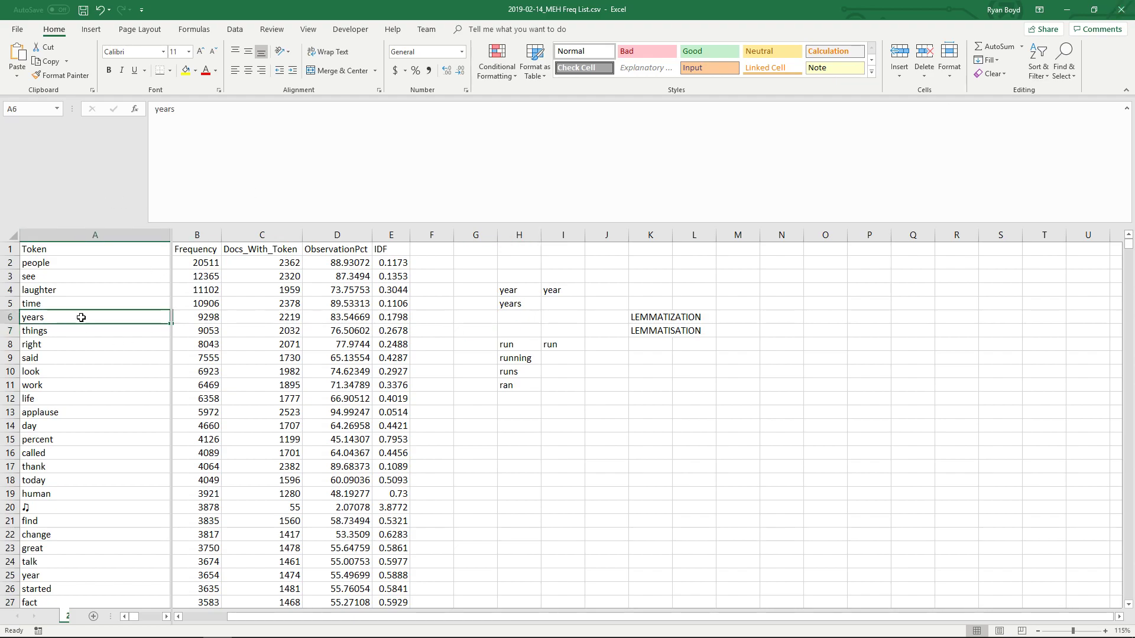
click(204, 318)
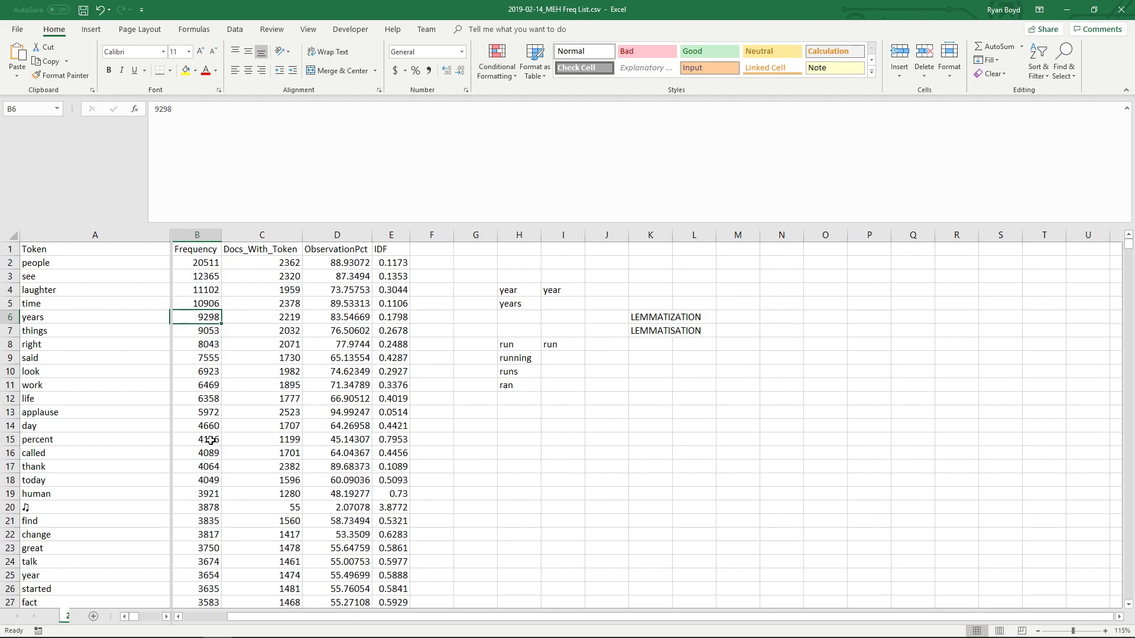
click(207, 575)
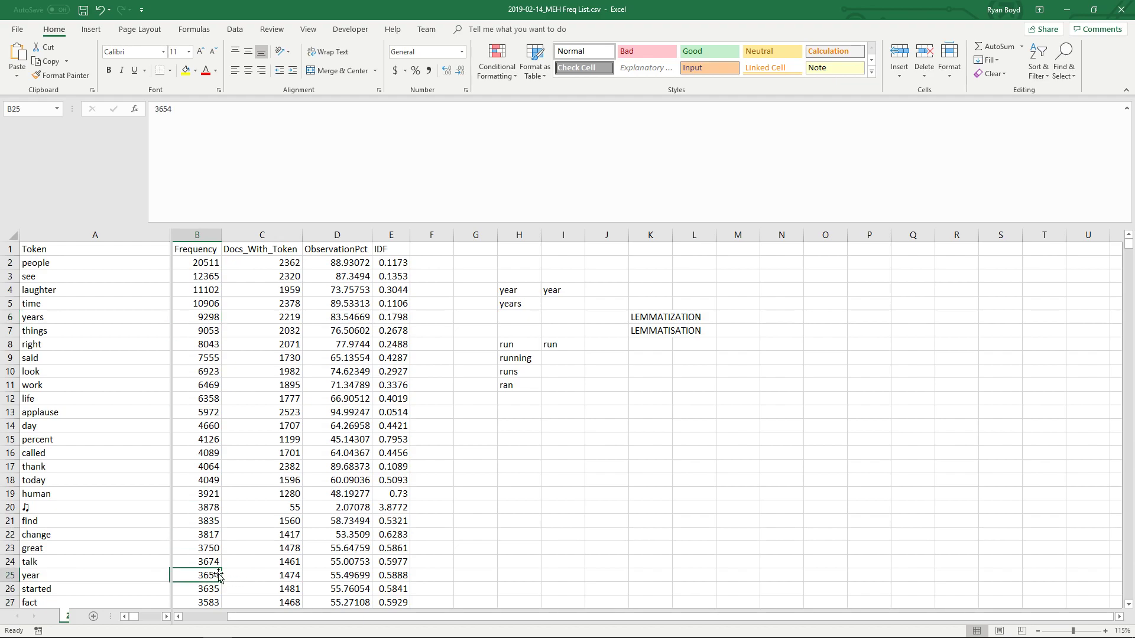
ctrl+click(203, 303)
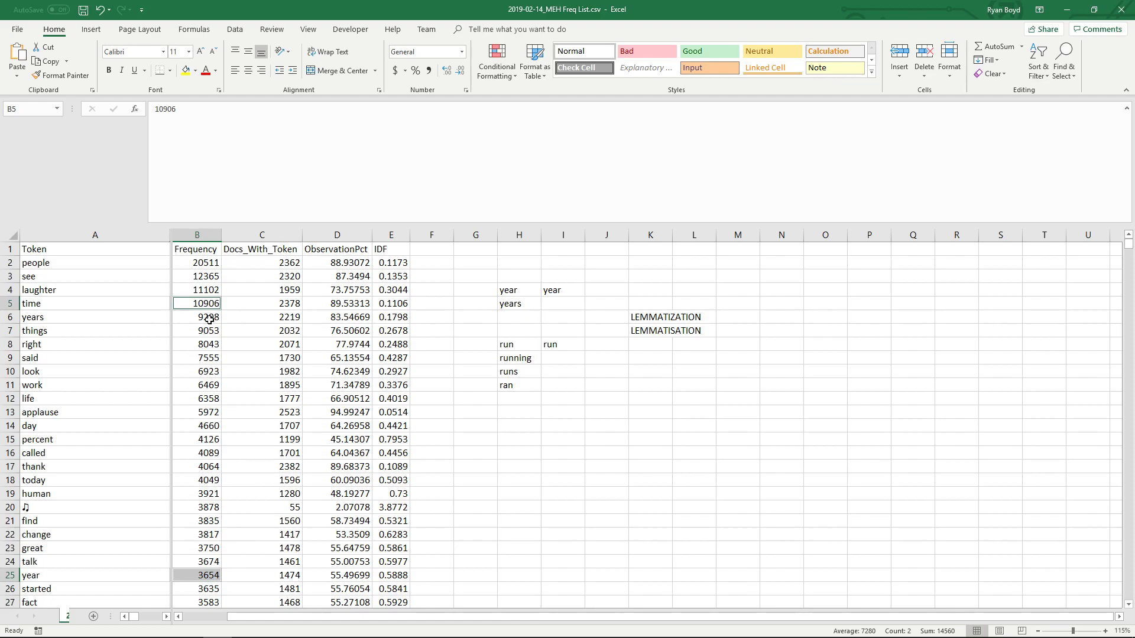
click(209, 319)
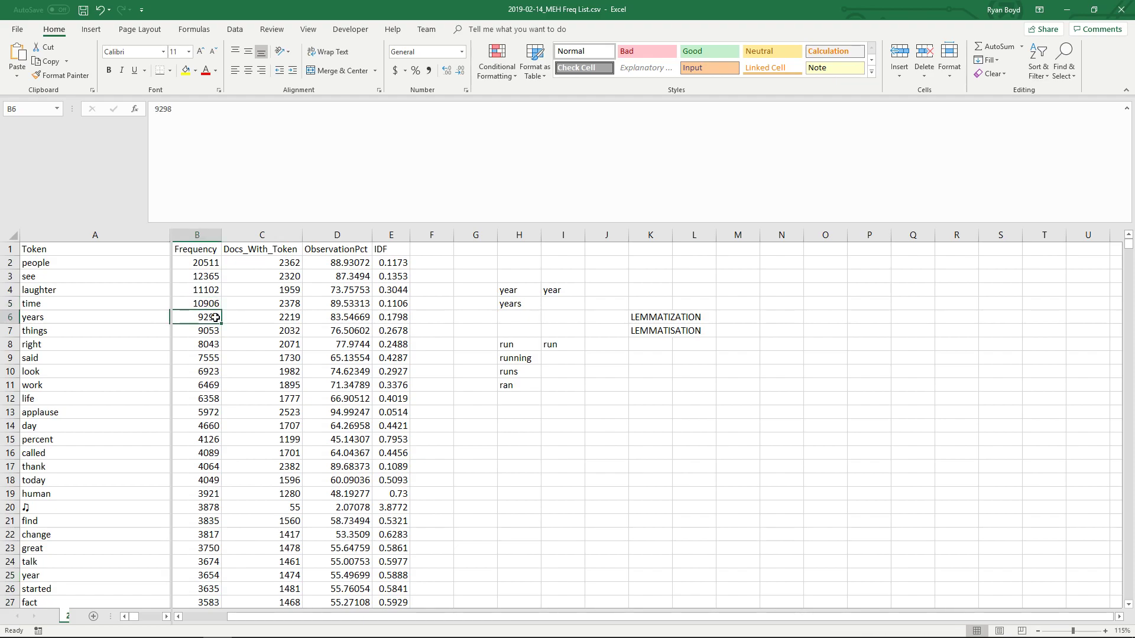
ctrl+click(208, 576)
Close the frequency list workbook without saving and switch to Meaning Extraction Helper
click(1119, 9)
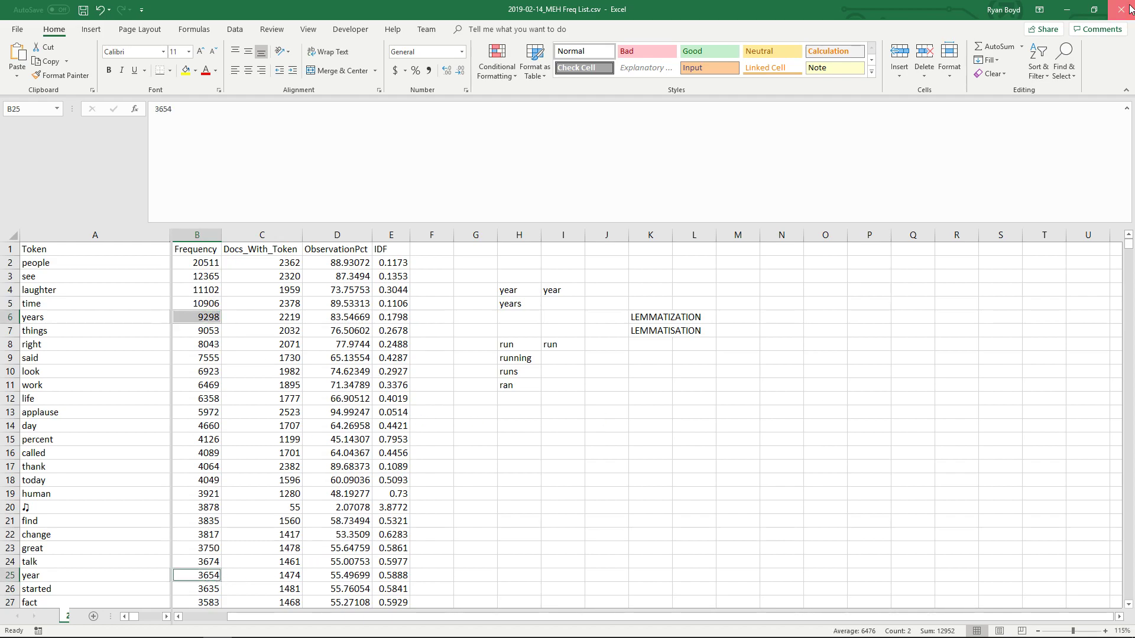
click(567, 338)
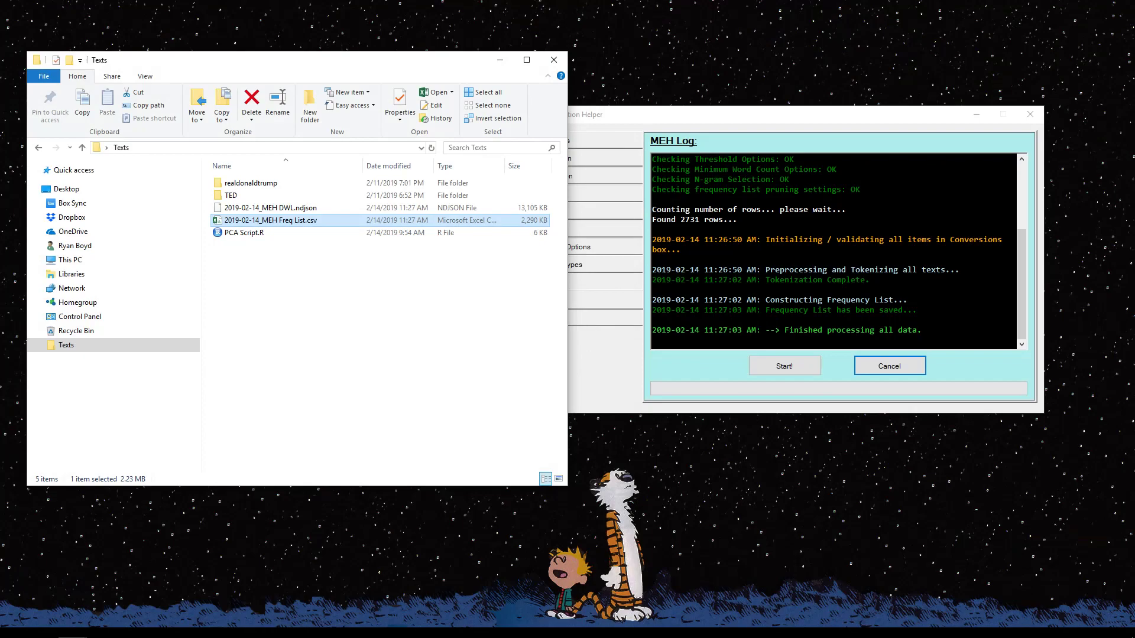
click(648, 123)
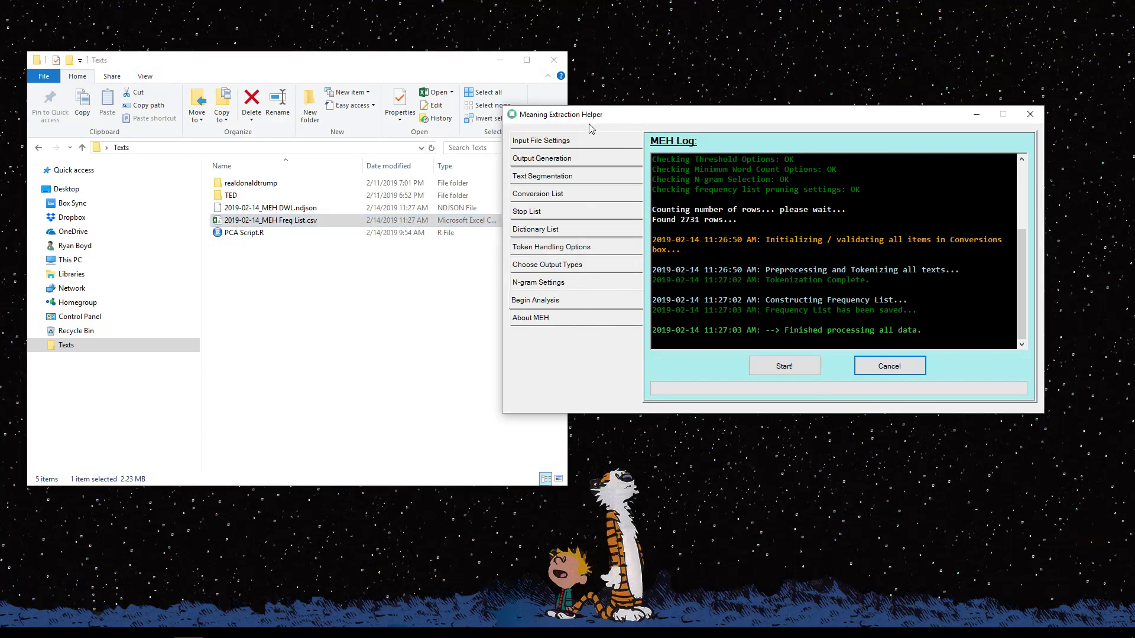
Turn on automated lemmatization in the token handling options, review the available languages and keep English
click(551, 251)
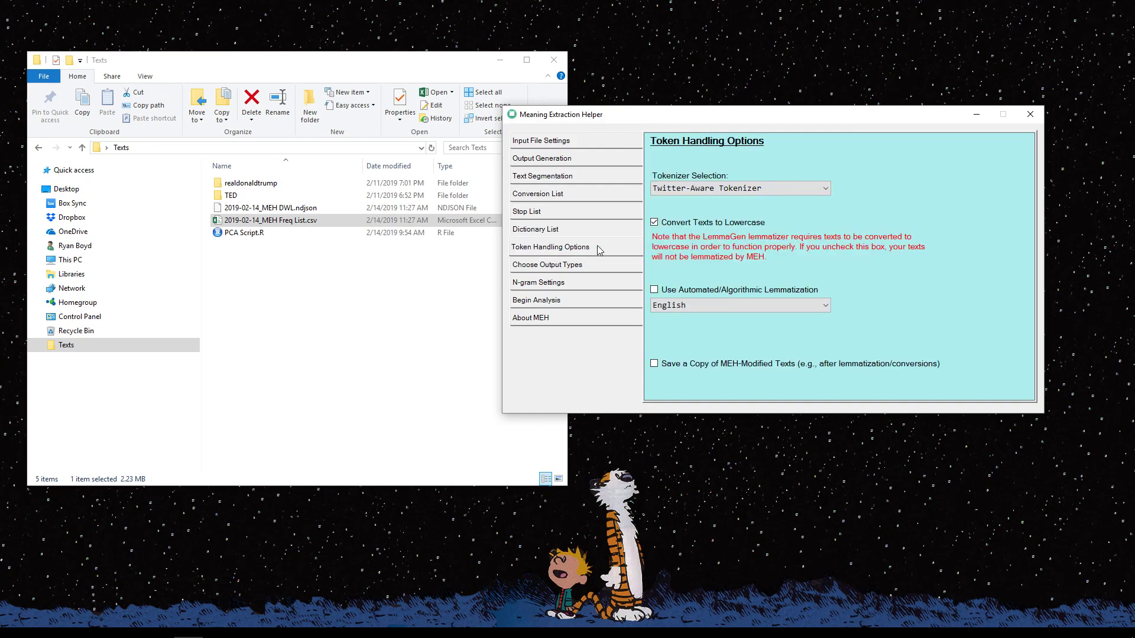
click(654, 290)
click(765, 307)
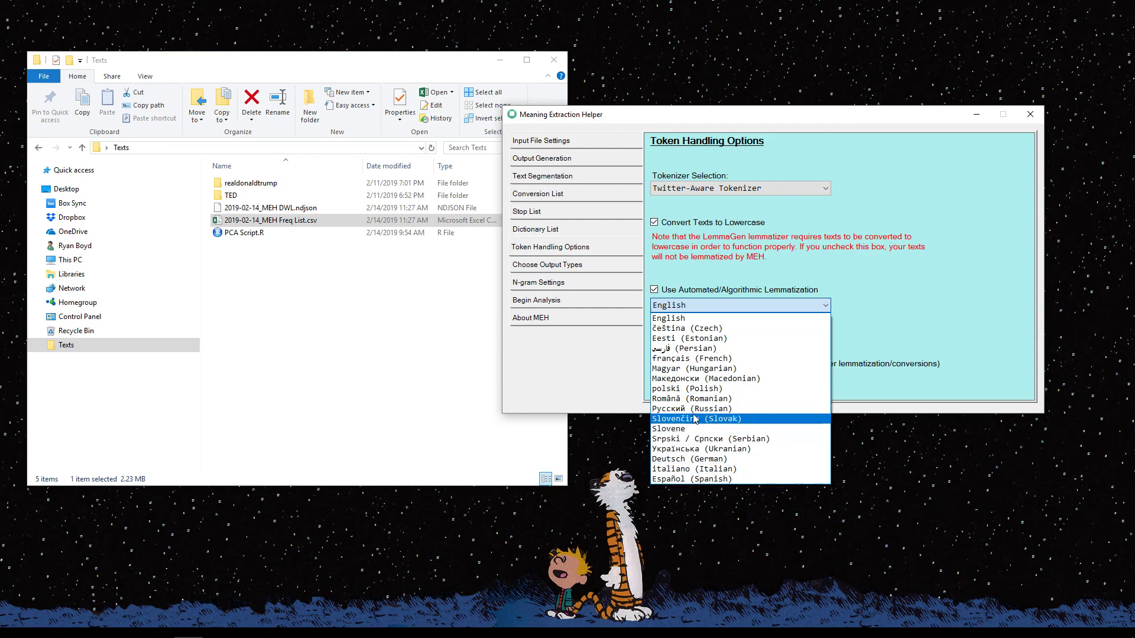
click(709, 308)
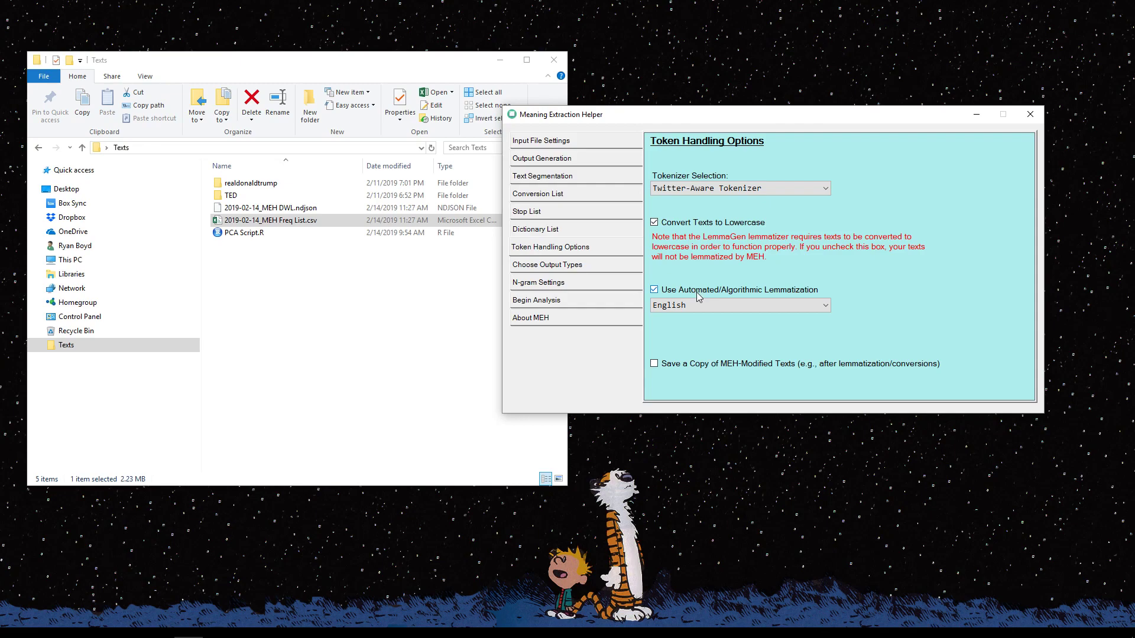
click(698, 305)
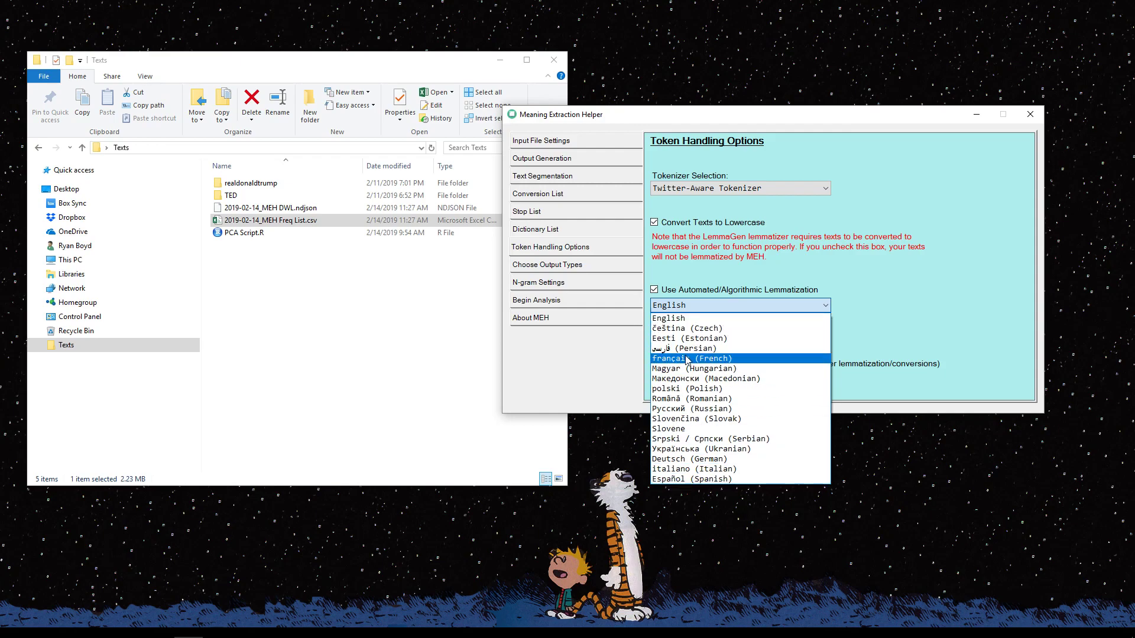
click(941, 333)
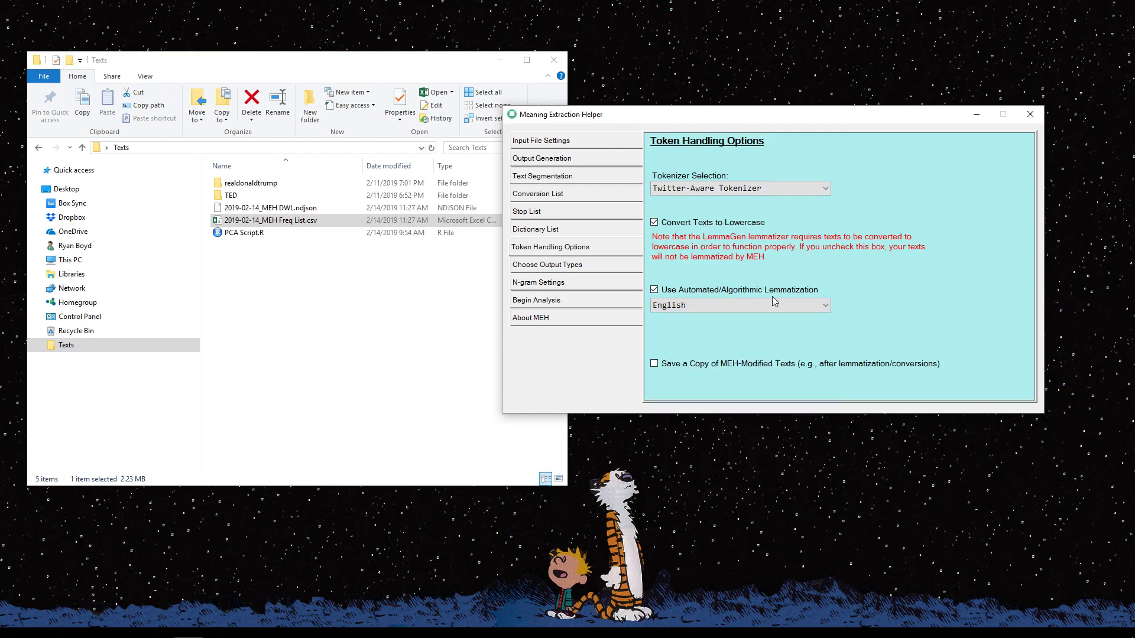
Run the text analysis again with lemmatization enabled
click(542, 301)
click(775, 367)
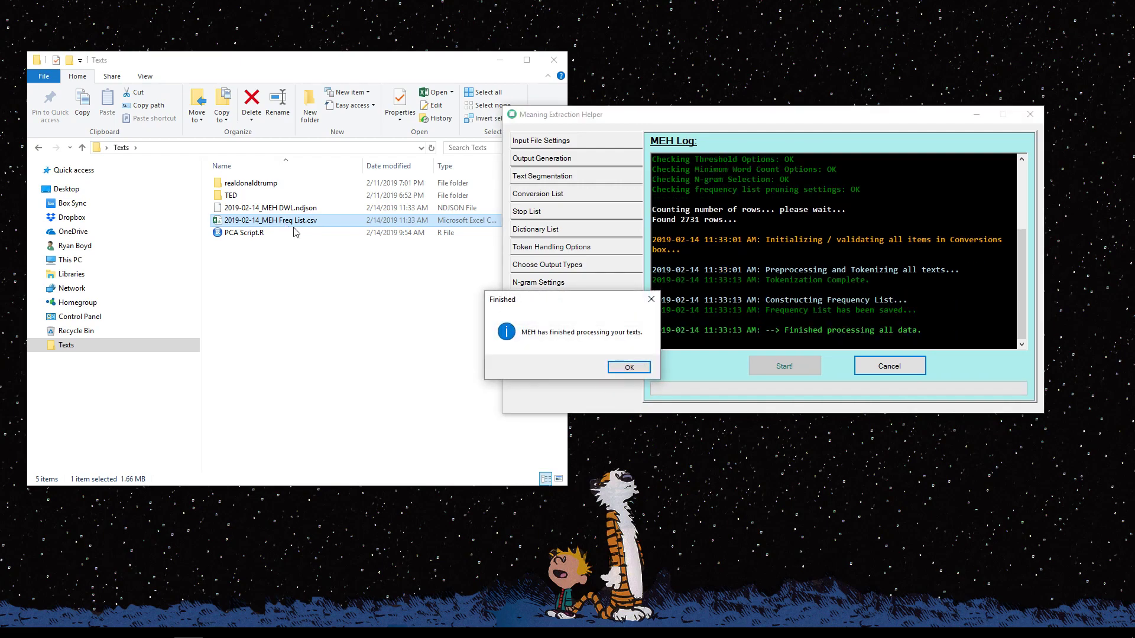
Open the new 2019-02-14_MEH Freq List.csv in Excel, autofit columns B to E and widen the Token column
click(629, 367)
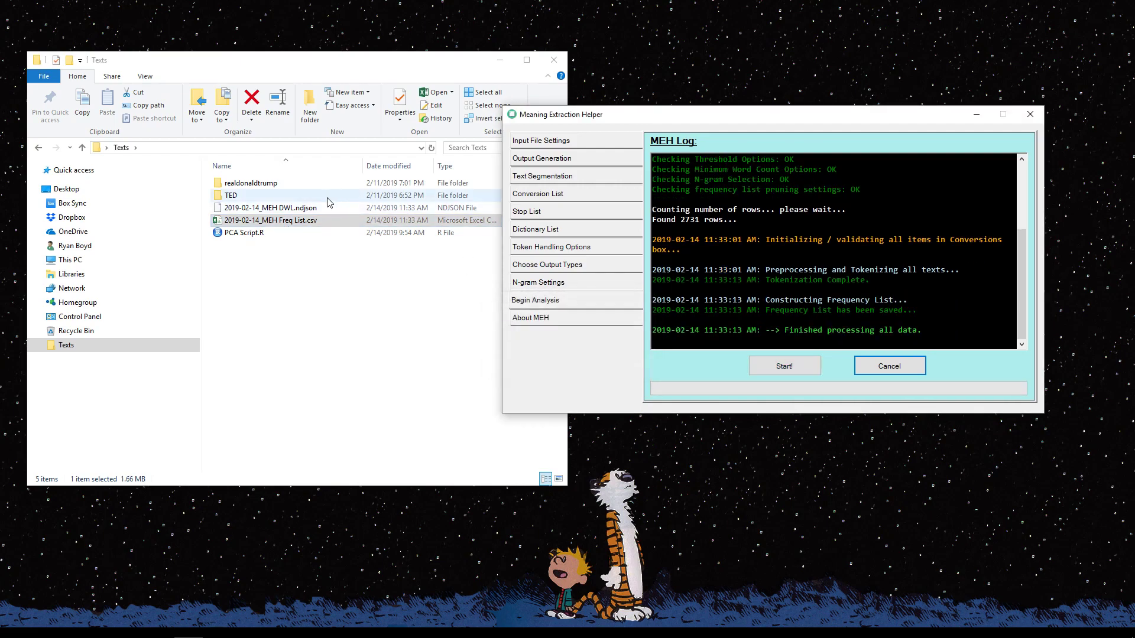
double_click(288, 224)
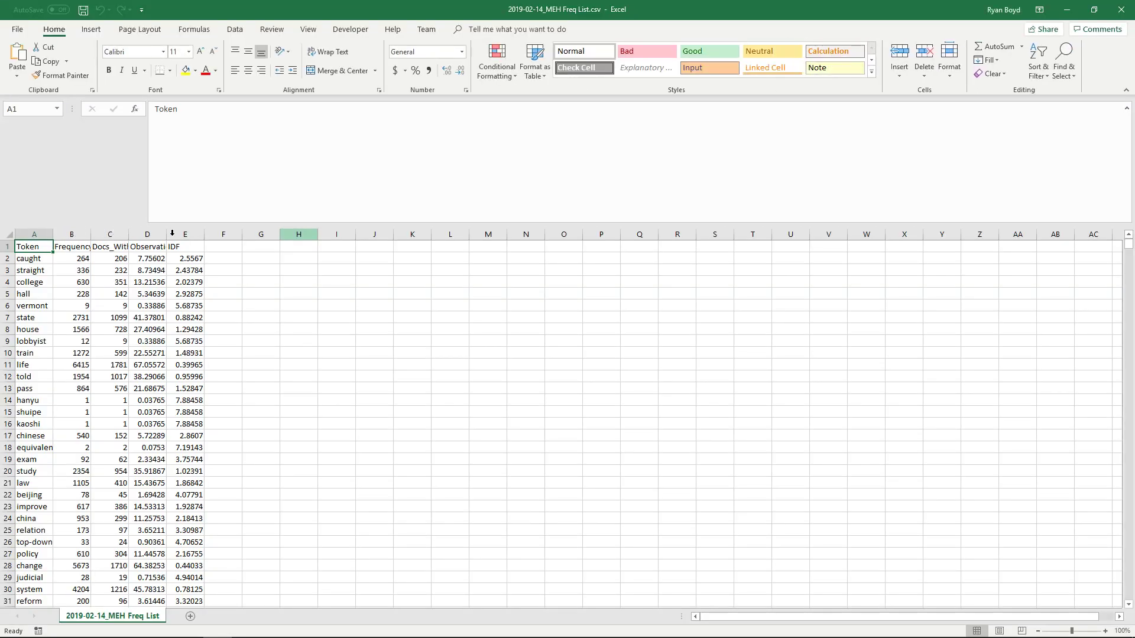
drag(190, 234, 71, 234)
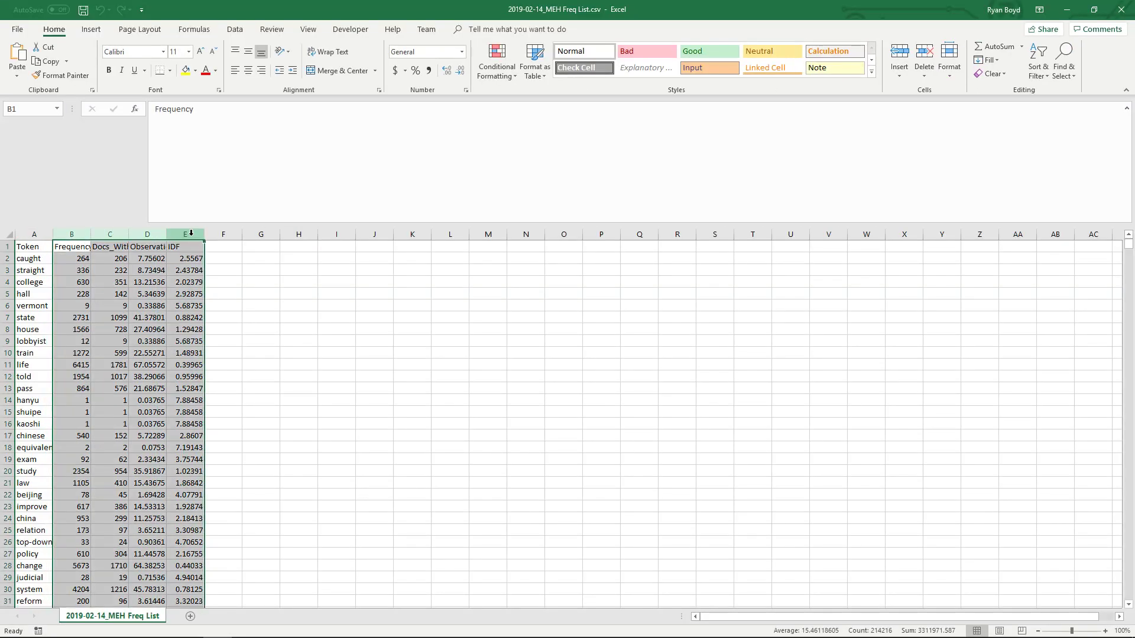
double_click(166, 233)
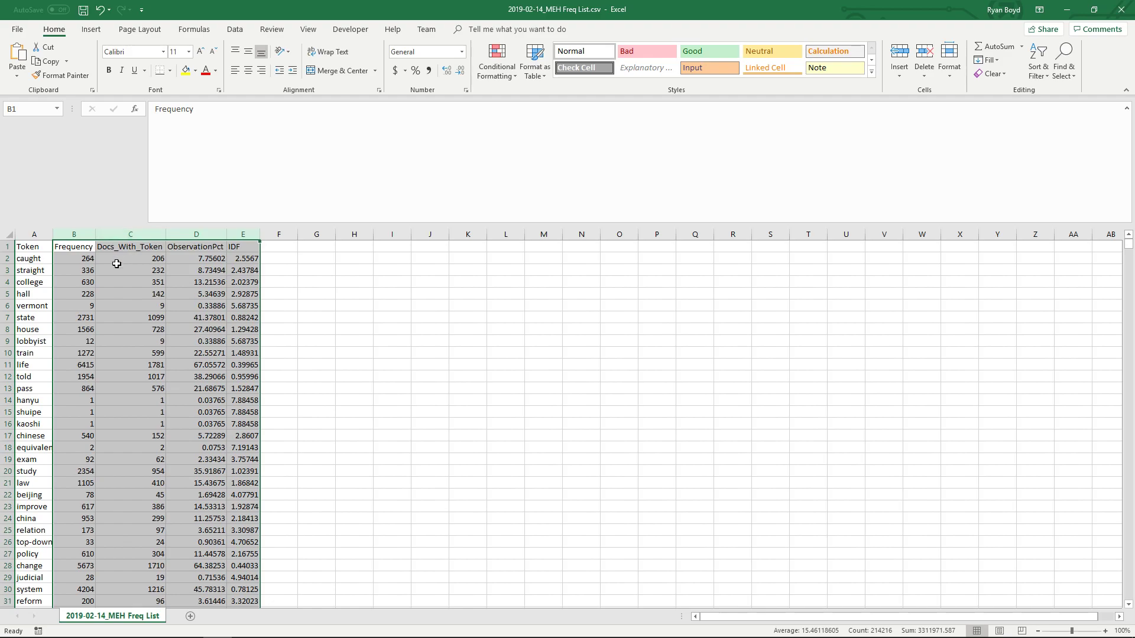
click(58, 234)
drag(53, 233, 82, 234)
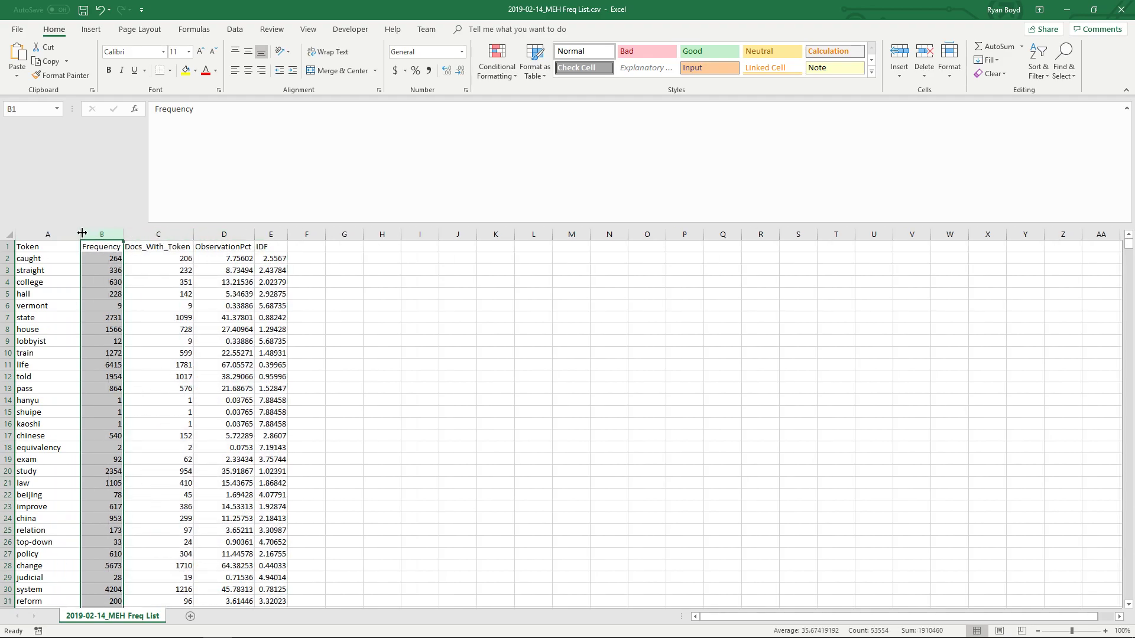
Split the worksheet at cell B2 with a shorter formula bar, and sort the list by Frequency from largest to smallest
click(106, 258)
ctrl+scroll(109, 265, up, 4)
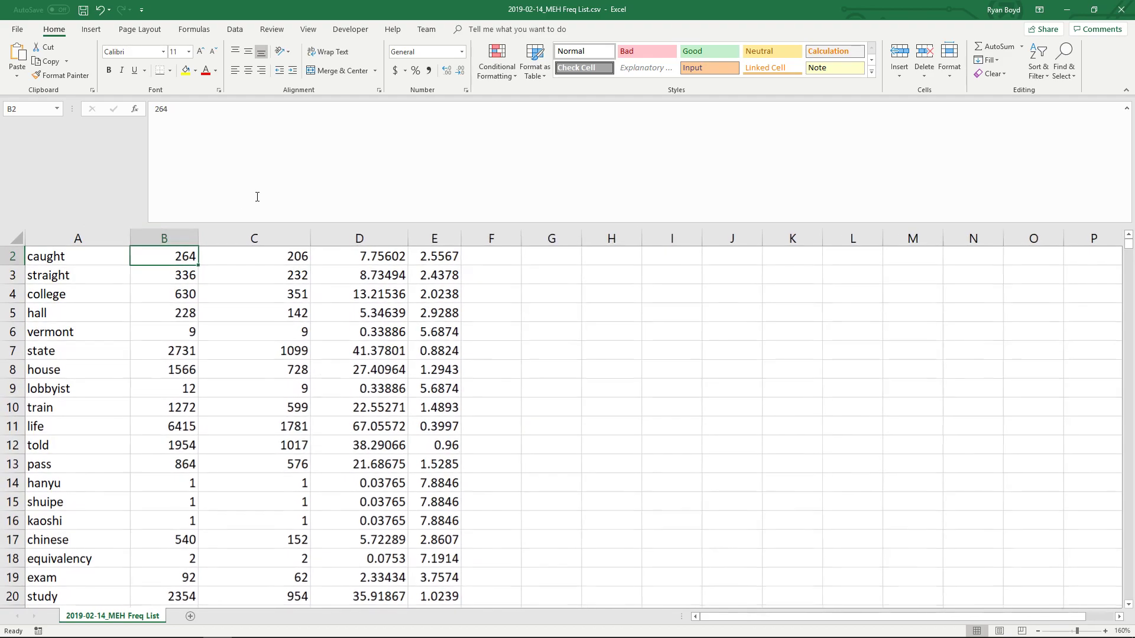
drag(251, 223, 253, 141)
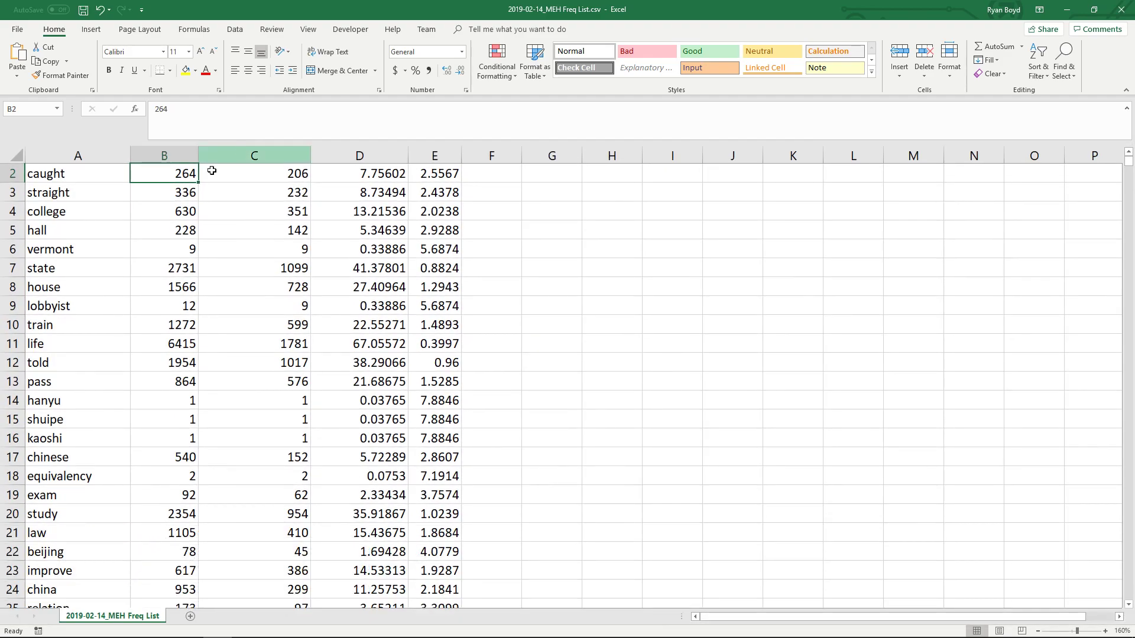
click(307, 29)
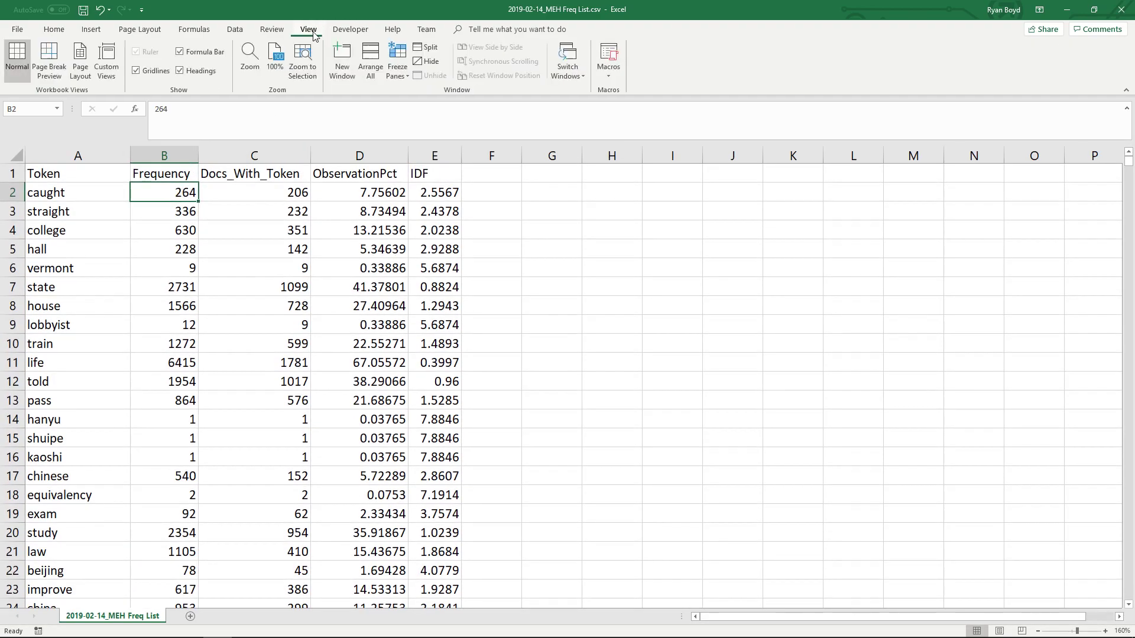
click(430, 49)
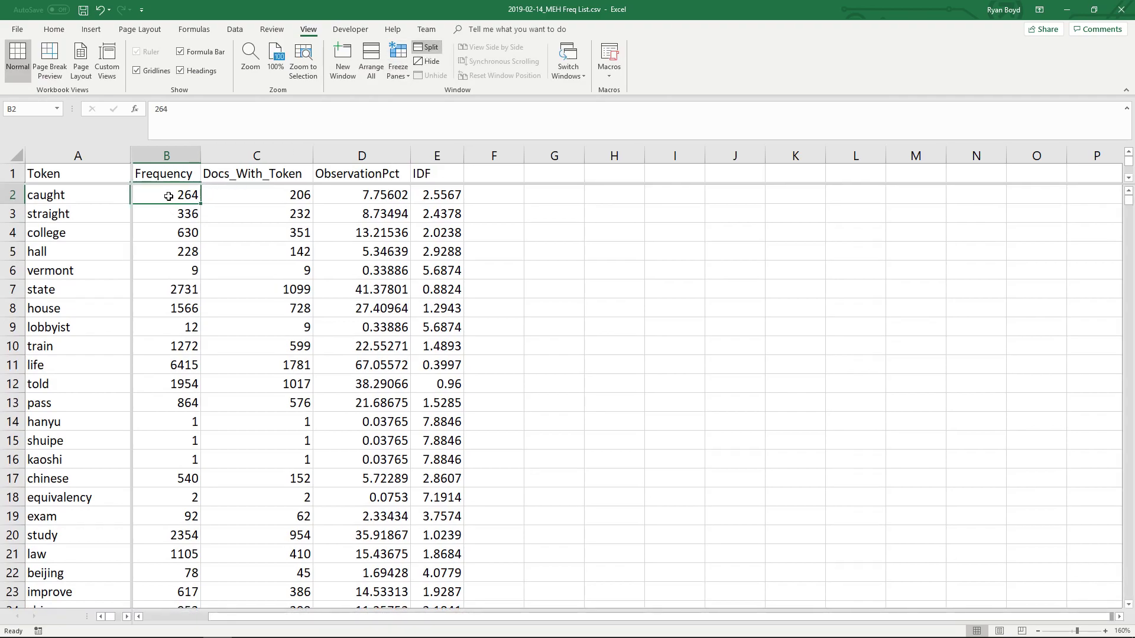
click(234, 28)
click(442, 70)
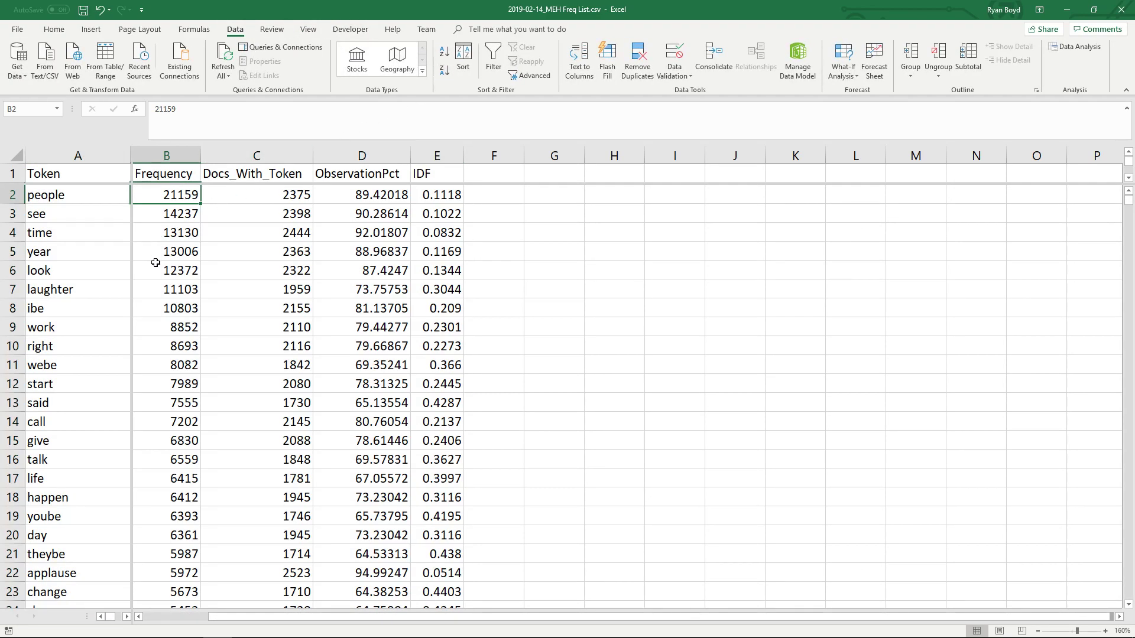
Select the "year" token together with its Frequency value to review the count of the lemmatized word
click(81, 198)
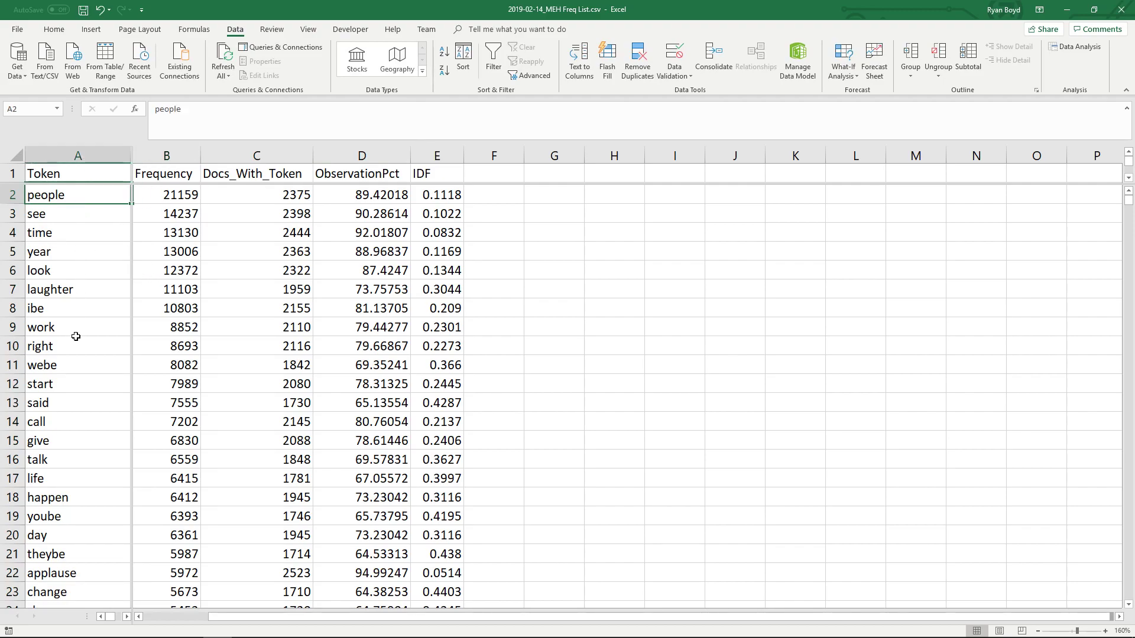
click(66, 256)
click(175, 255)
drag(71, 253, 193, 252)
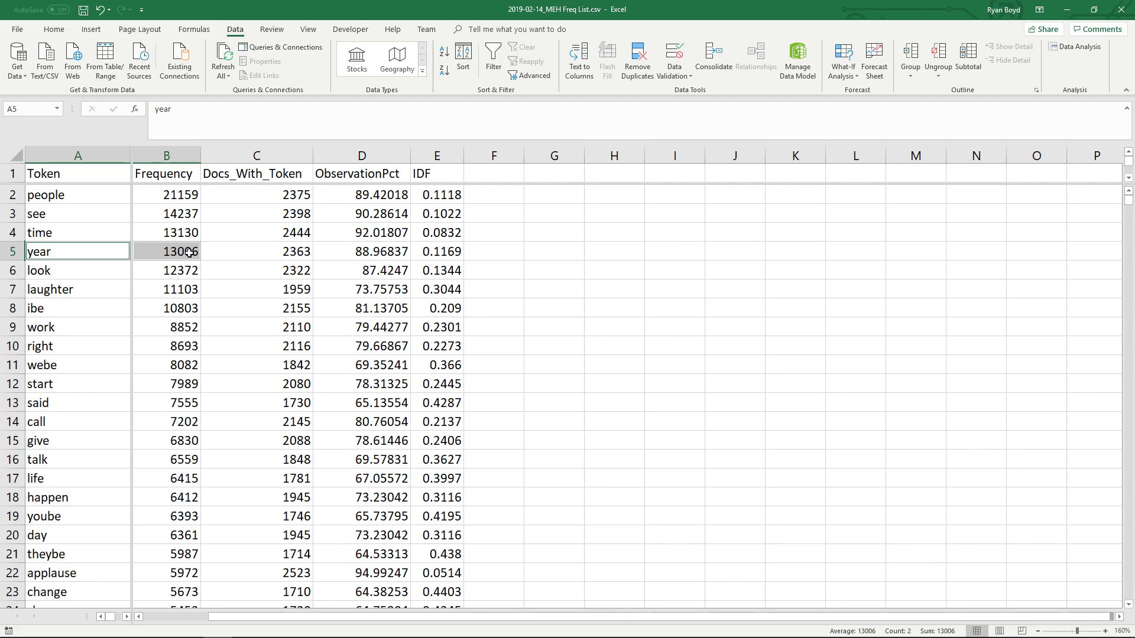
Select the odd merged tokens "yoube" and "ibe" together in the Token column
ctrl+scroll(198, 325, down, 3)
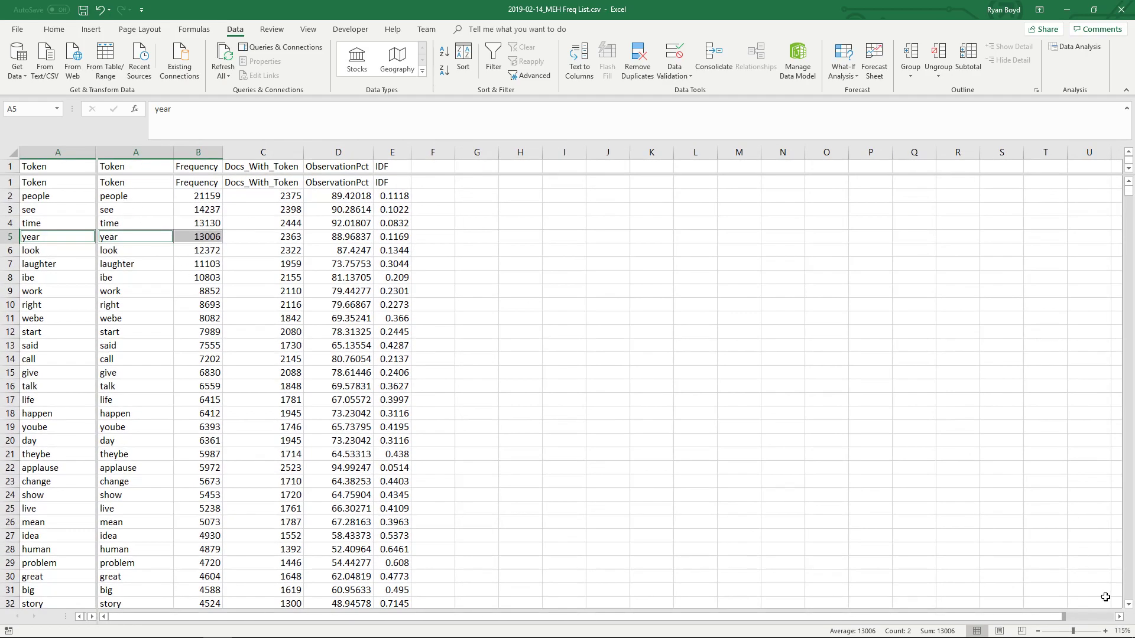
click(1118, 616)
click(268, 266)
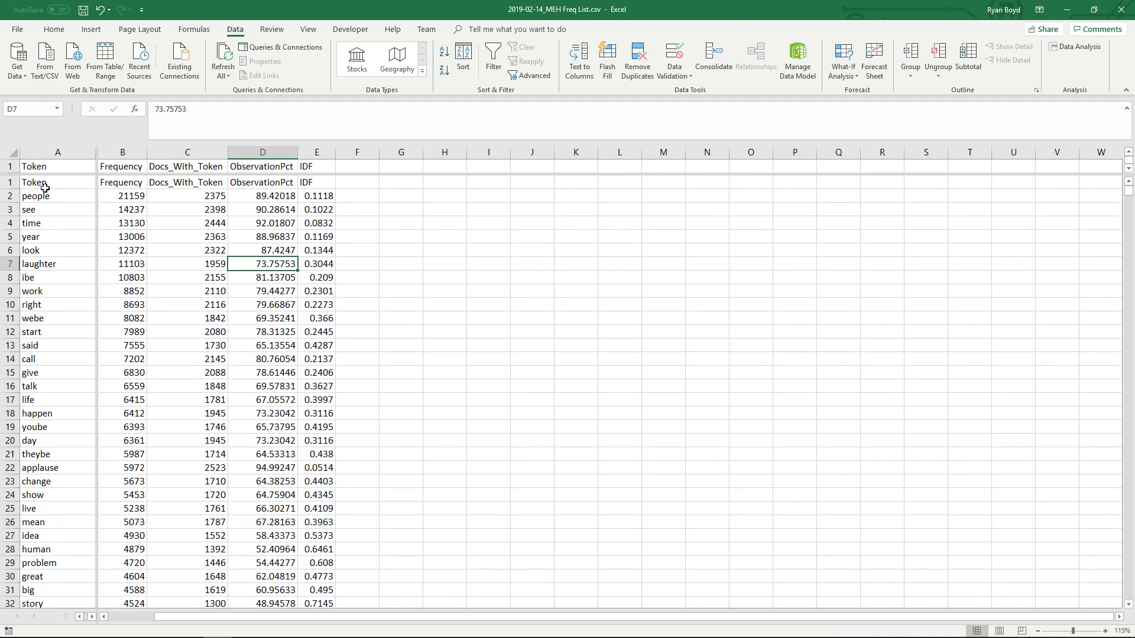
click(61, 195)
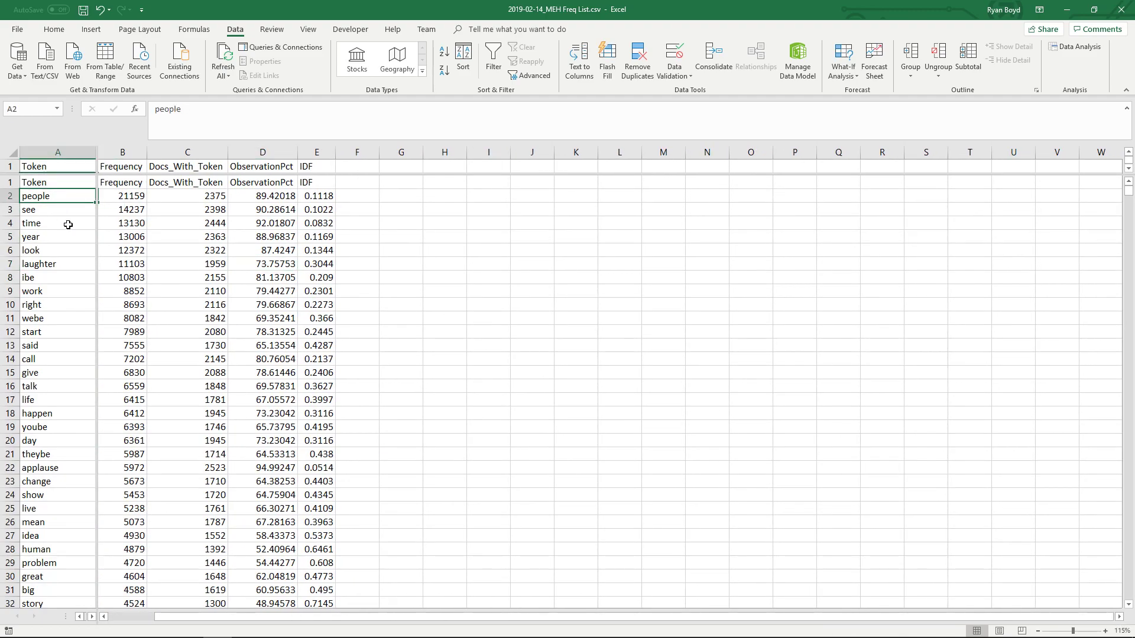
click(44, 427)
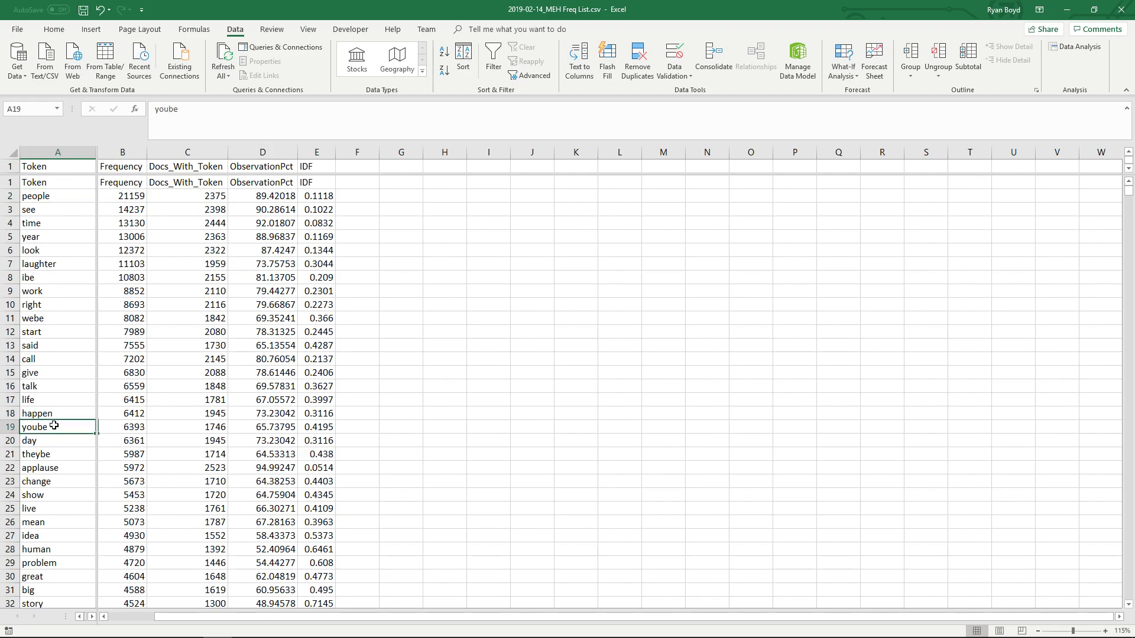
ctrl+click(33, 277)
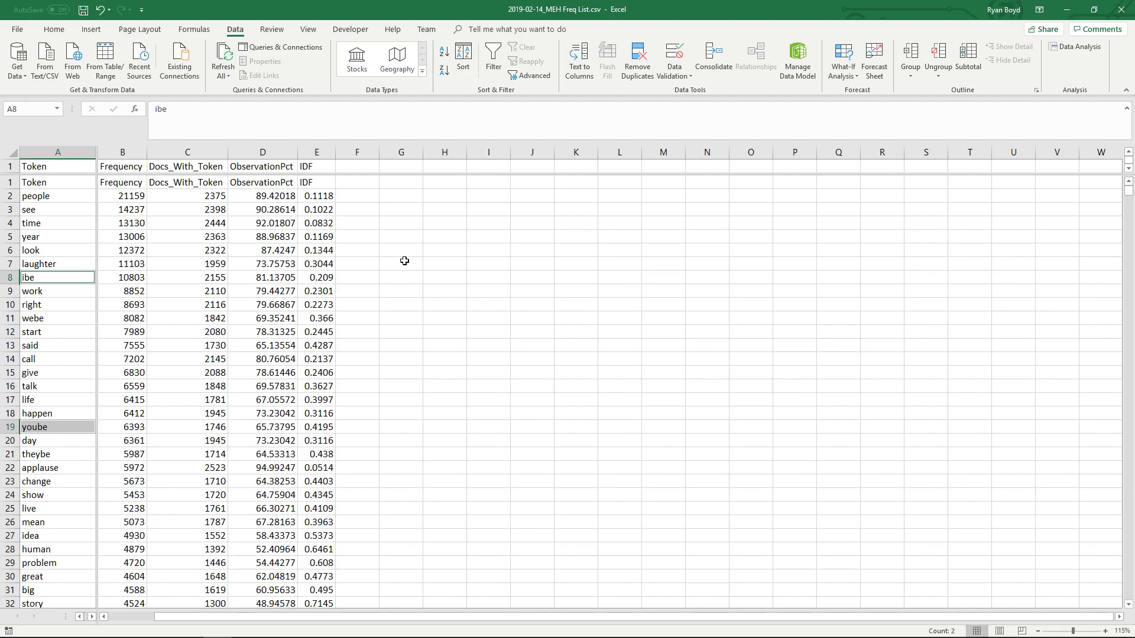
Enter the contraction example I'M, I+AM and I+BE in cells H5 to J5
click(447, 237)
text(I'M)
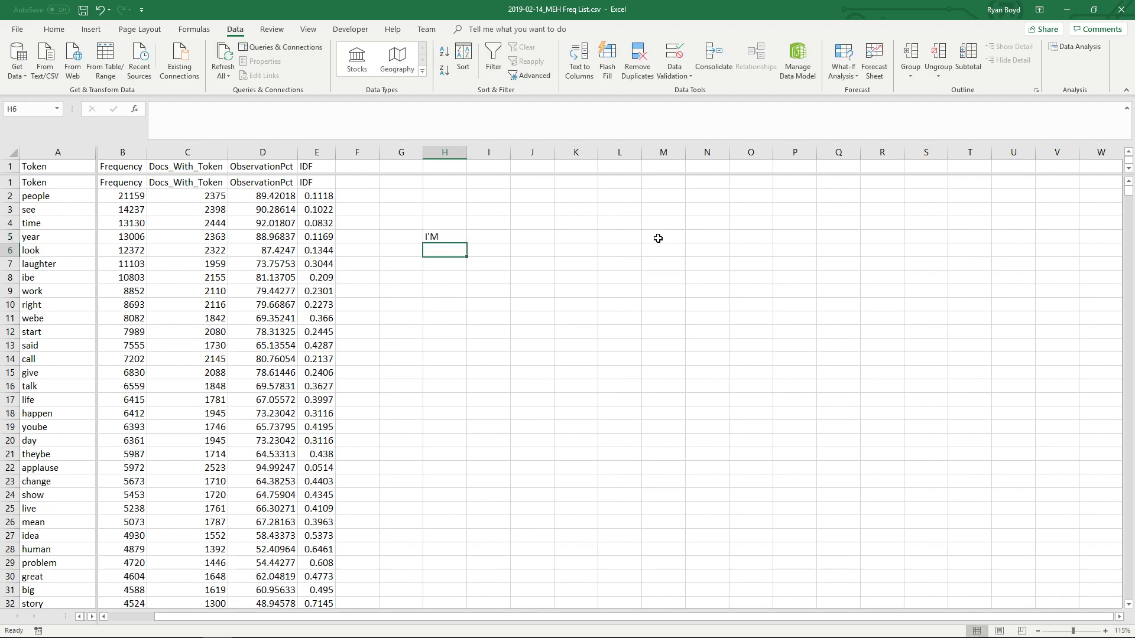
key(Tab)
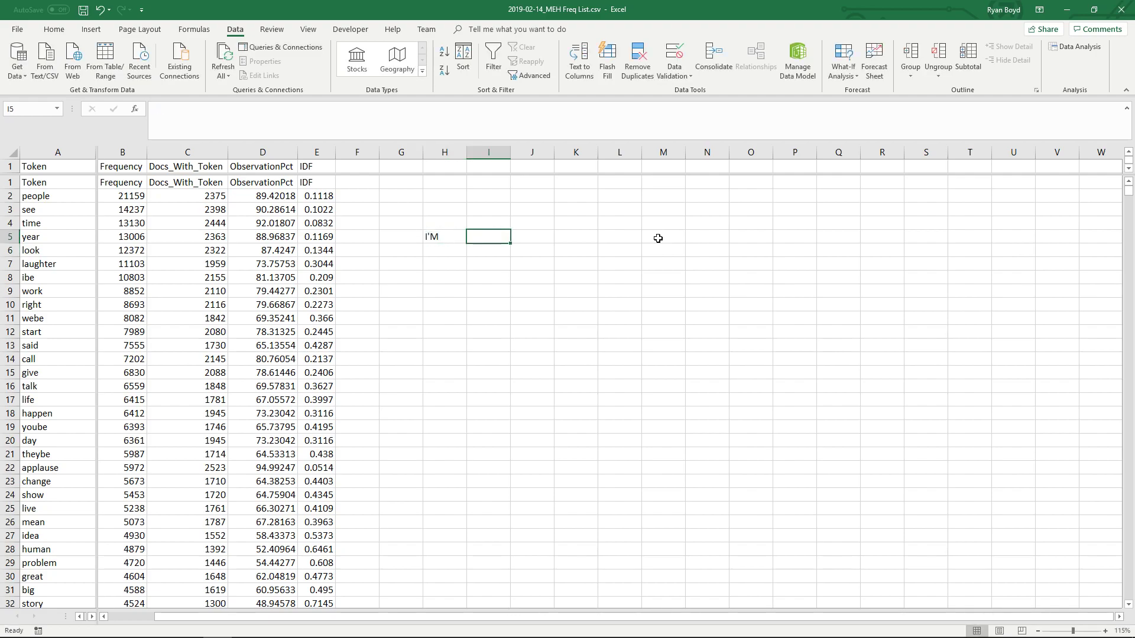
text(I)
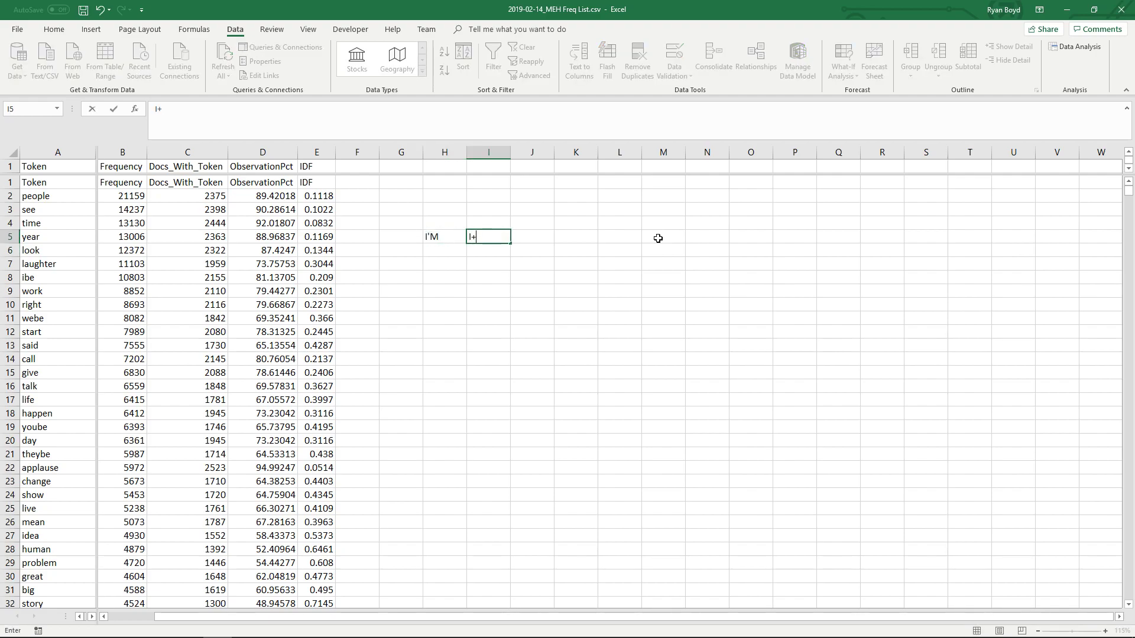
text(+AM)
key(Tab)
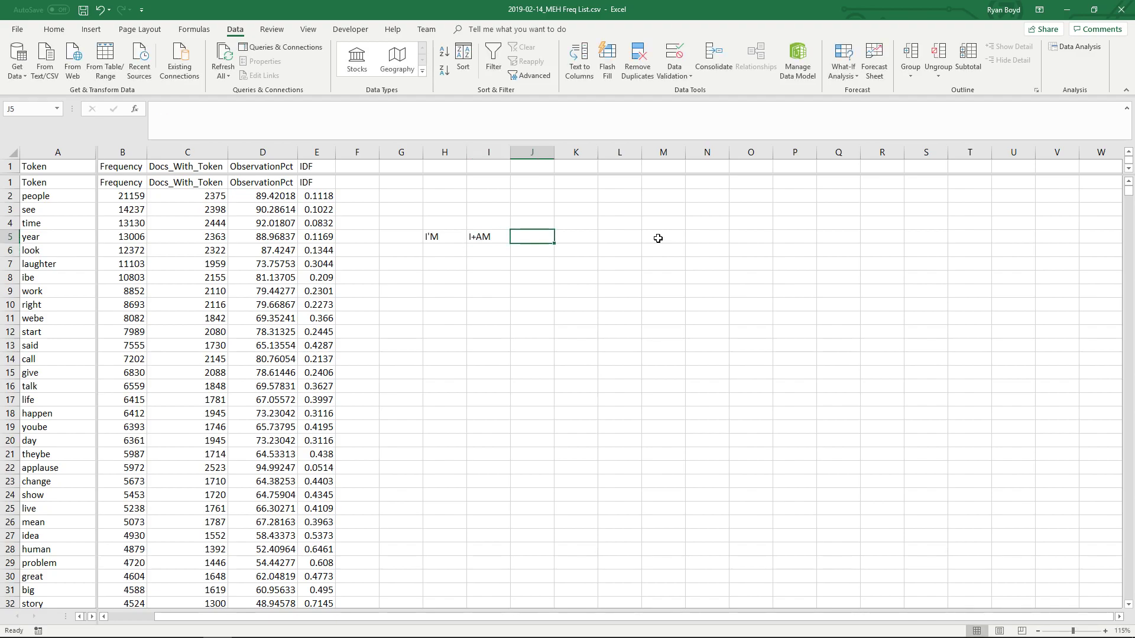
text(I+BE)
key(Return)
click(539, 236)
click(494, 236)
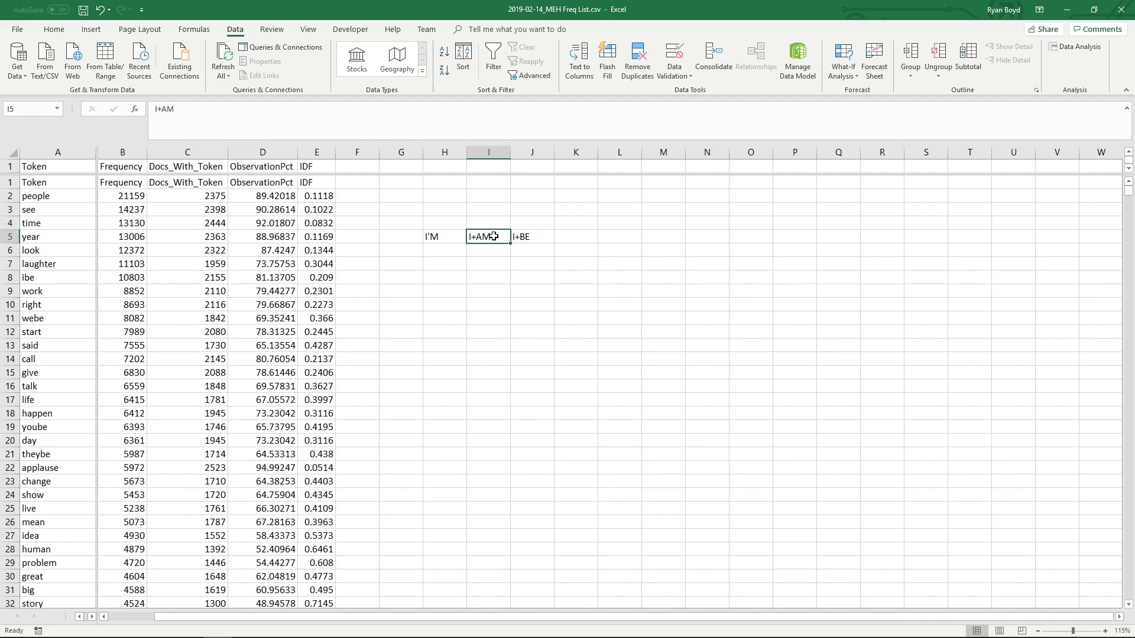
List the phrases "you are", "he is", "she is" and "I am" in cells J8 to J11
click(528, 275)
text(you are)
key(Return)
text(he is)
key(Return)
text(she is)
key(Return)
text(I am)
key(Return)
Enter the lemmatized forms "you be", "he be", "she be" and "I be" beside the phrases in K8 to K11
key(Up)
key(Right)
key(Up)
key(Up)
key(Up)
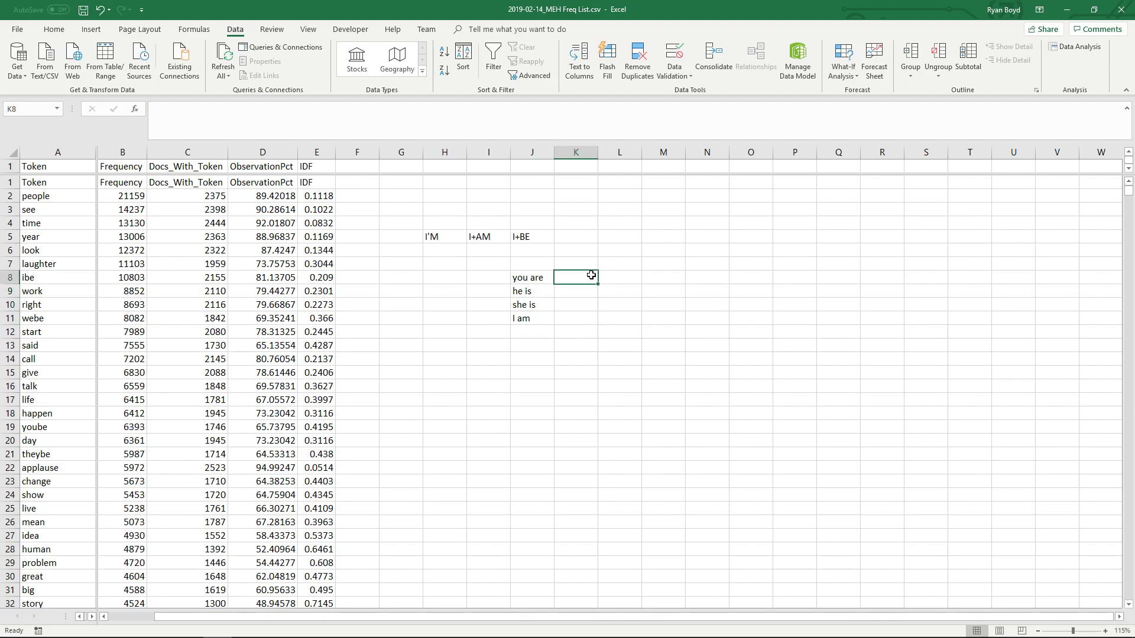
text(you be)
key(Return)
text(he )
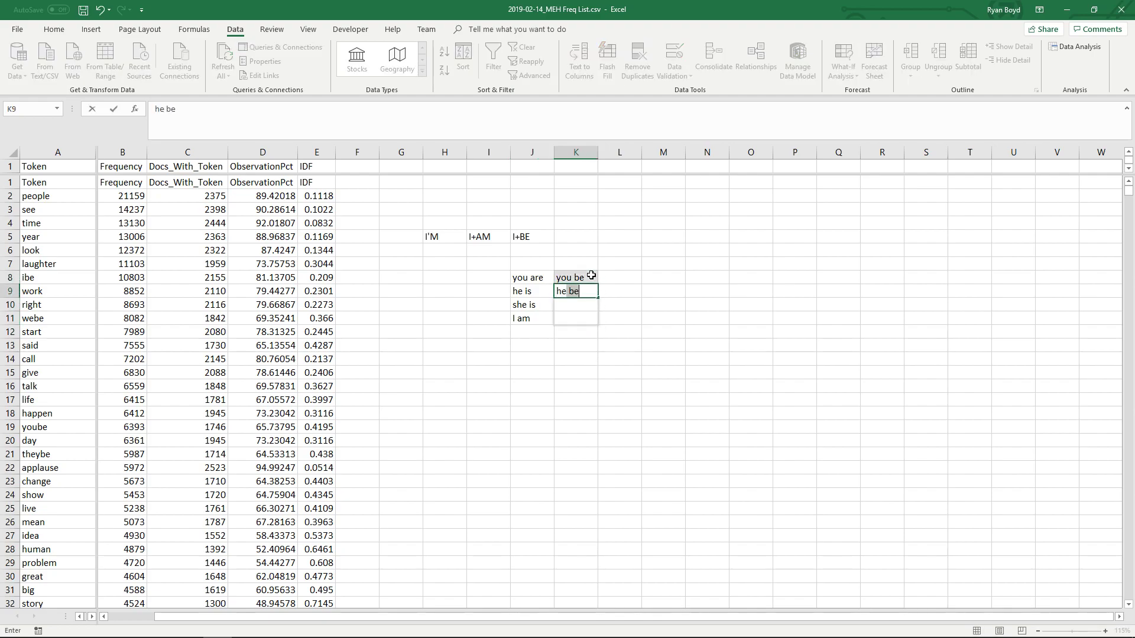
text(be)
key(Return)
text(hhe be)
key(Return)
text(I be)
key(Return)
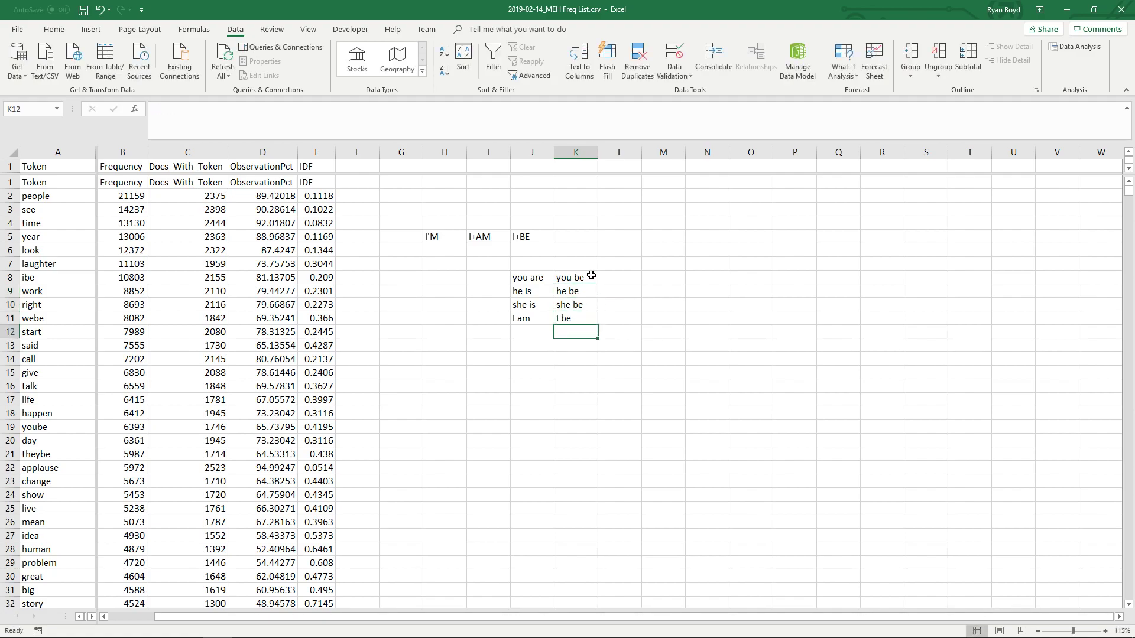
Enter the merged forms "yoube", "hebe", "shebe" and "ibe" in cells L8 to L11
click(533, 248)
click(606, 280)
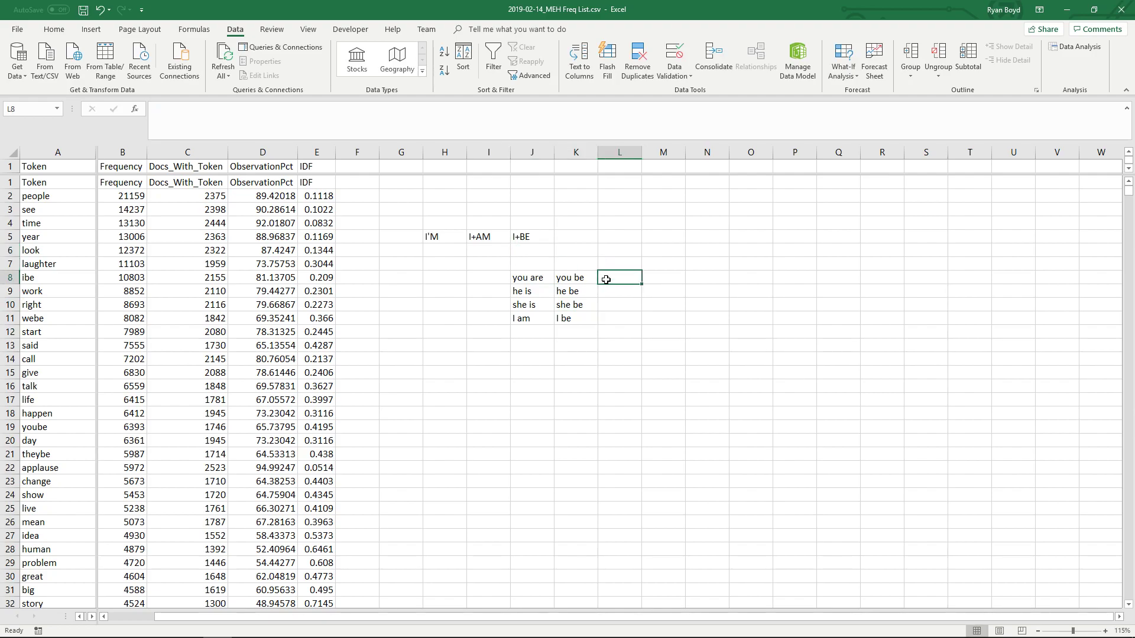
text(yoube)
key(Return)
text(heh)
key(BackSpace)
text(be)
key(Return)
text(shebe)
key(Return)
text(i)
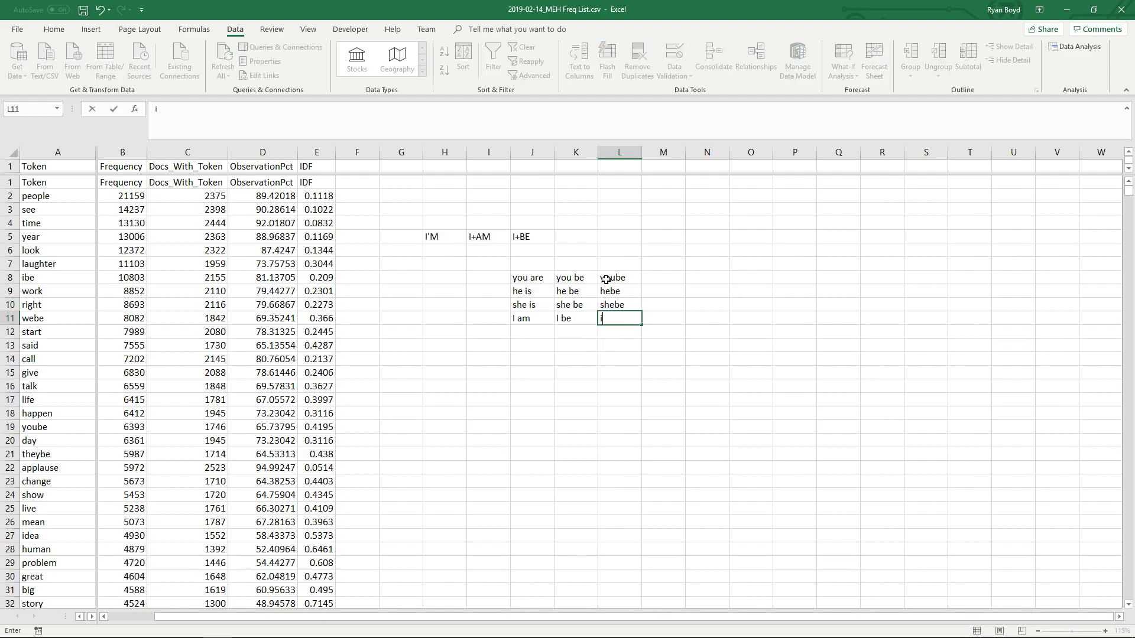
text(be)
key(Return)
Select the example block J8 to L11 to compare the original, lemmatized and merged forms
click(613, 277)
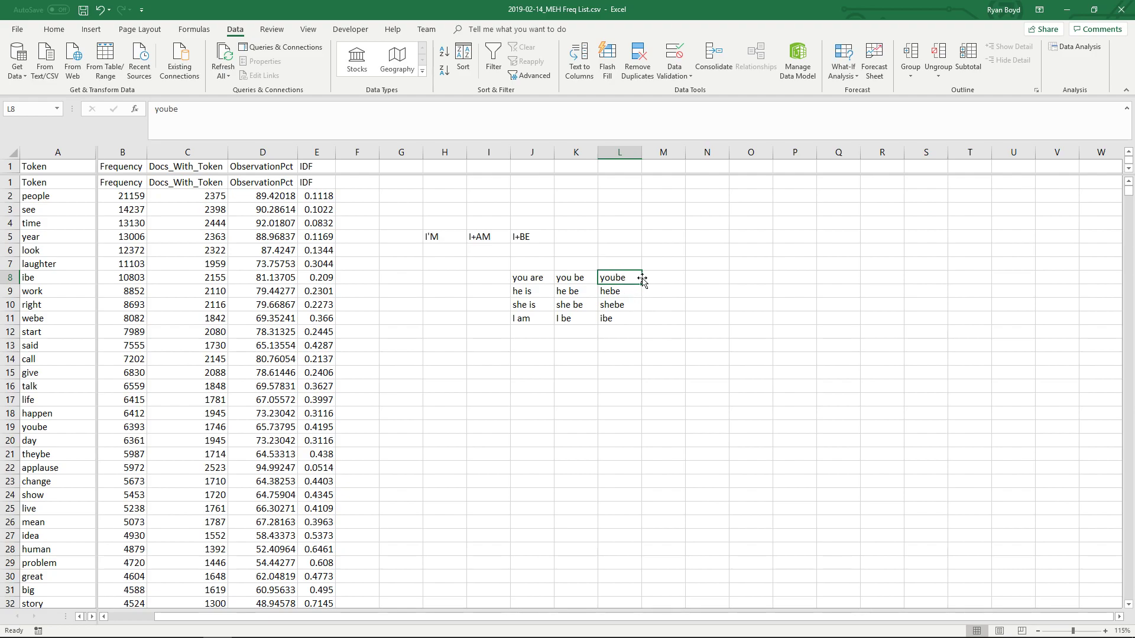
drag(618, 279, 520, 319)
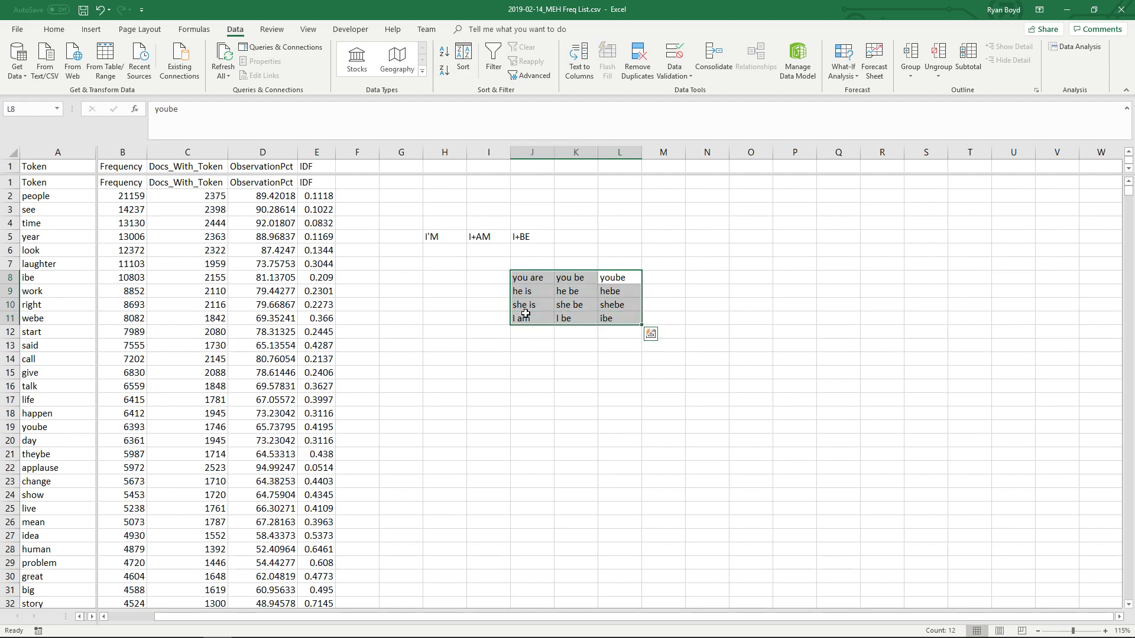
click(528, 349)
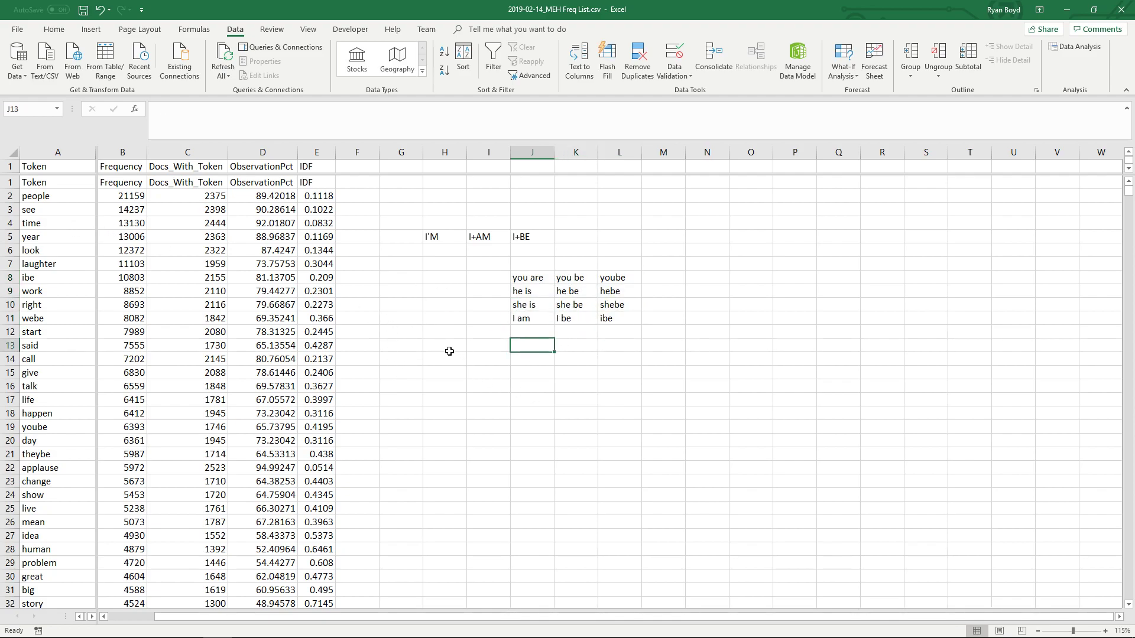
Enter "working" in cell H13 and label it "VERB" in cell I13
click(442, 346)
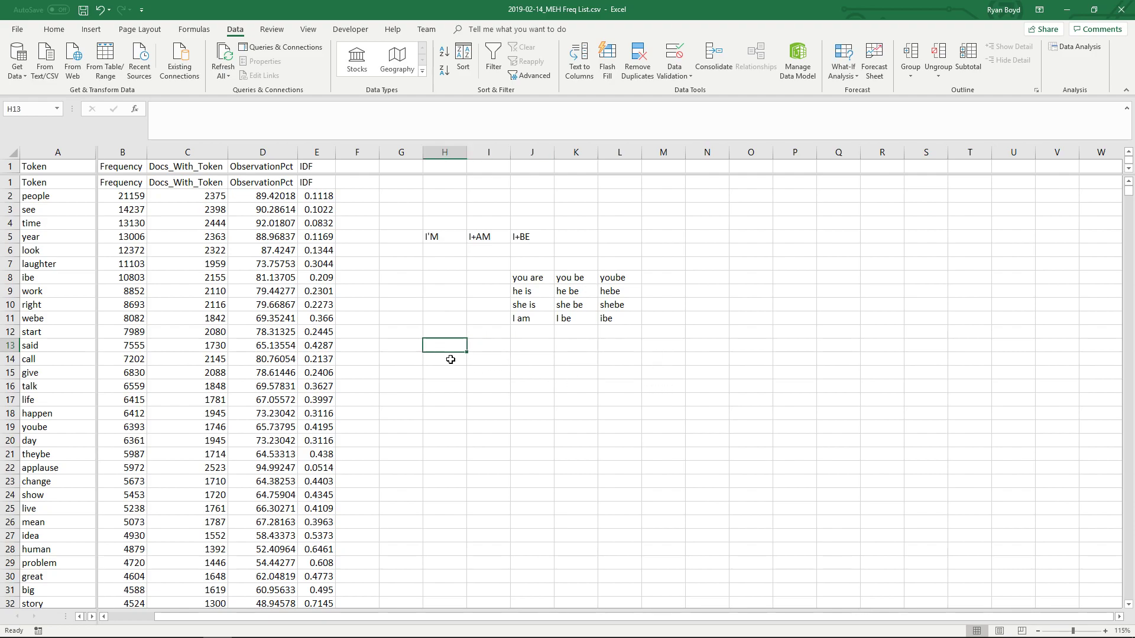
text(working)
key(Return)
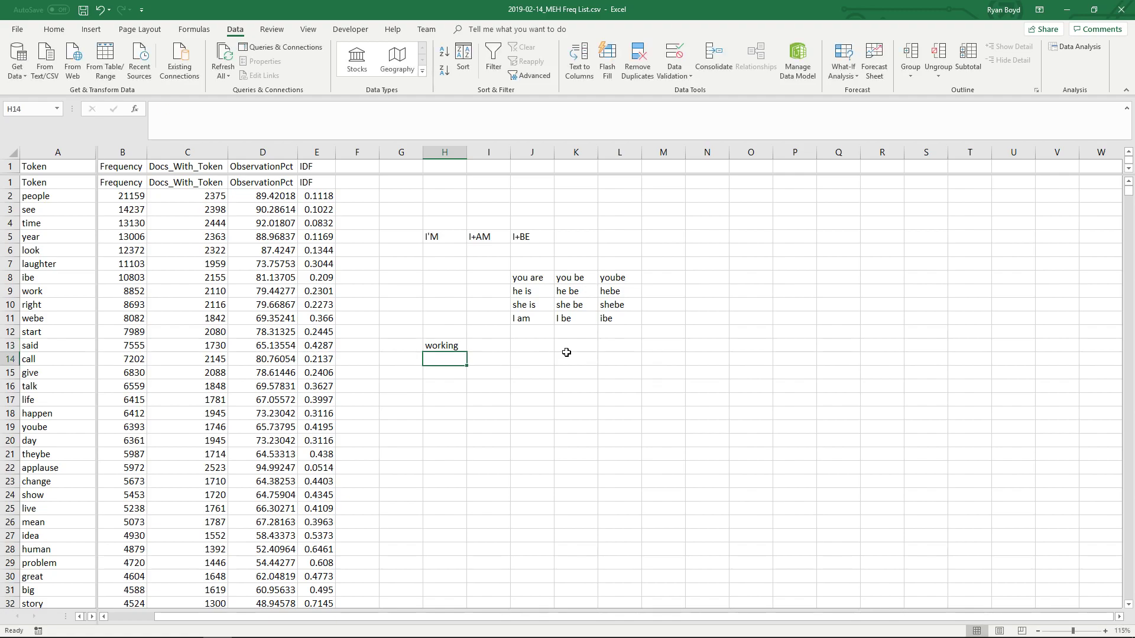
key(Down)
key(Down)
key(Down)
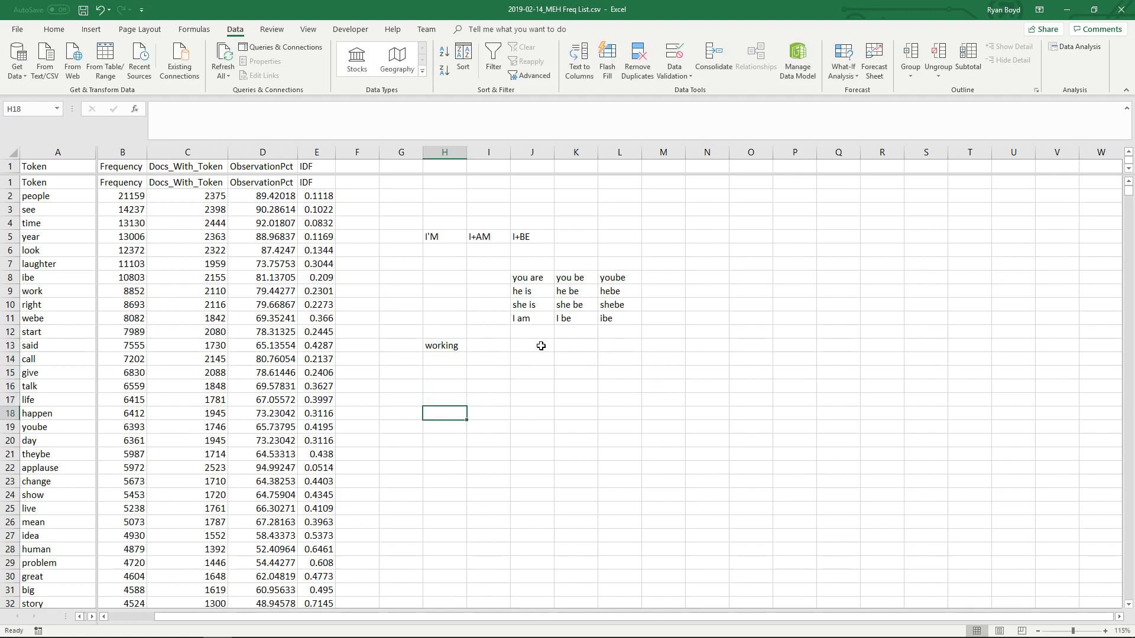
click(482, 346)
text(VERB)
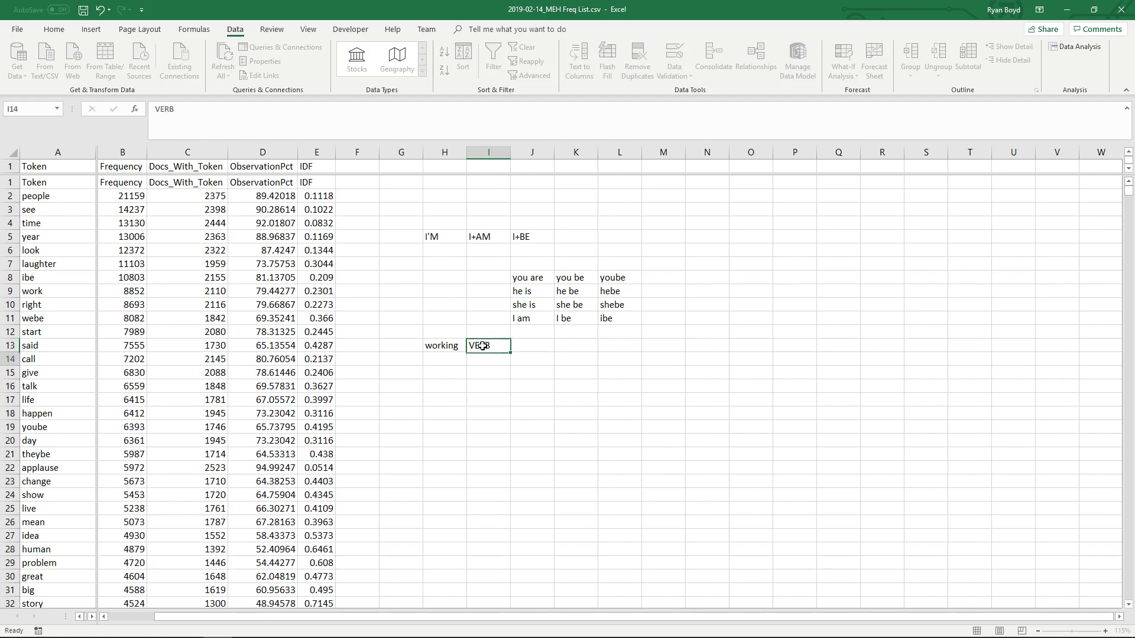
key(Return)
key(Down)
key(Down)
key(Down)
key(Up)
key(Up)
key(Up)
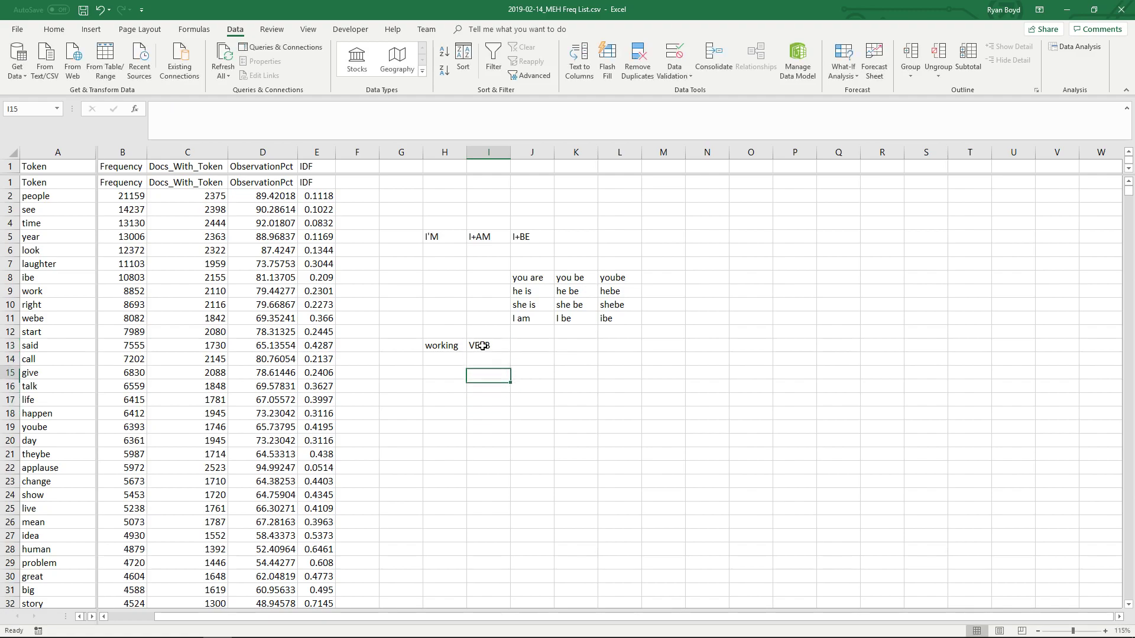
Enter the example sentences "I am working hard today" and "she is working on the machine" in cells J13 and J14
key(Right)
key(Up)
text(I am )
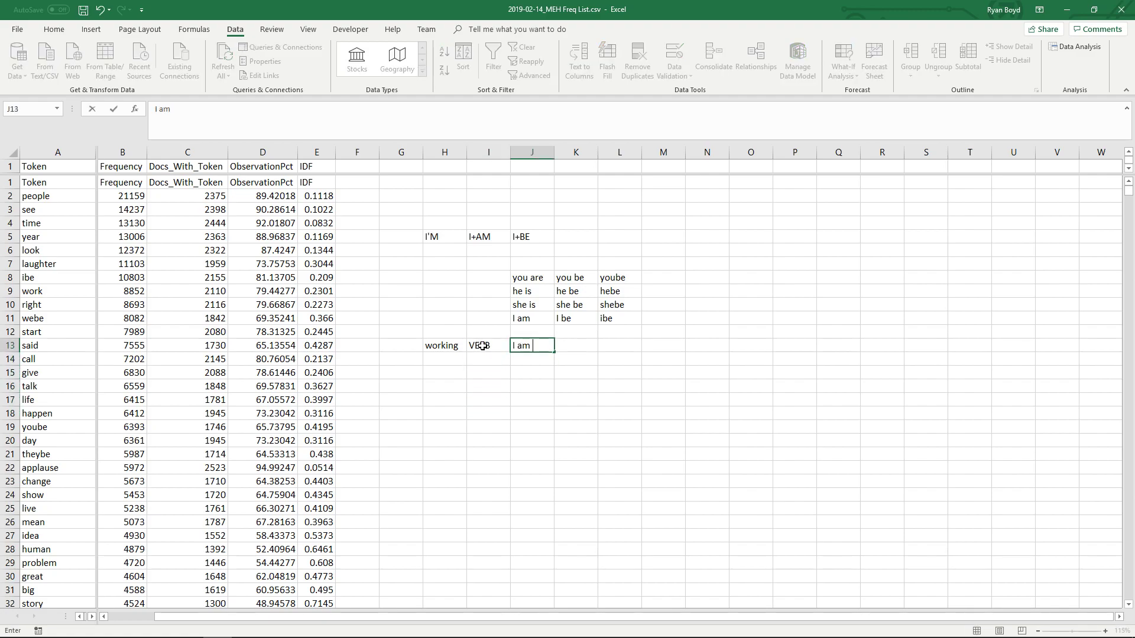
text(working hard today)
key(Return)
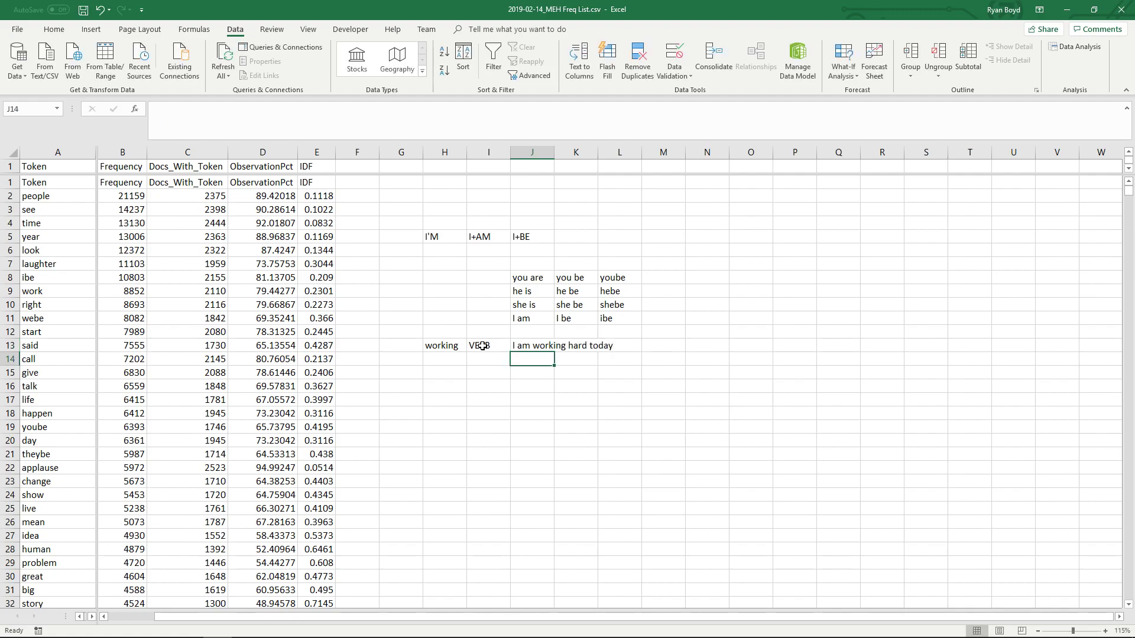
text(she is working o)
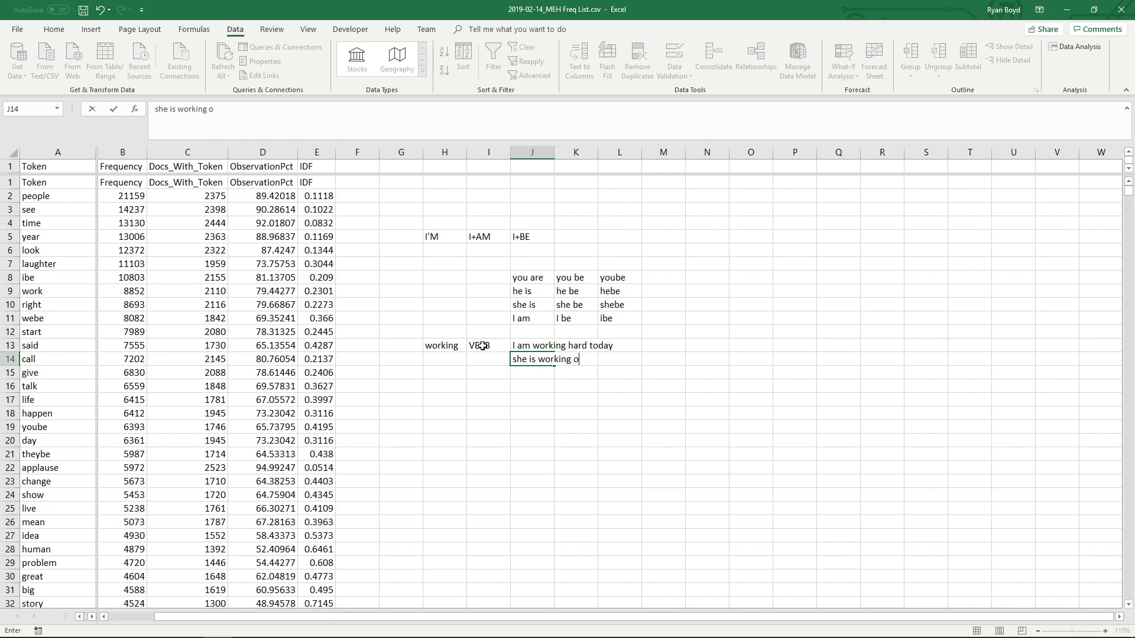
text(n the machine)
key(Return)
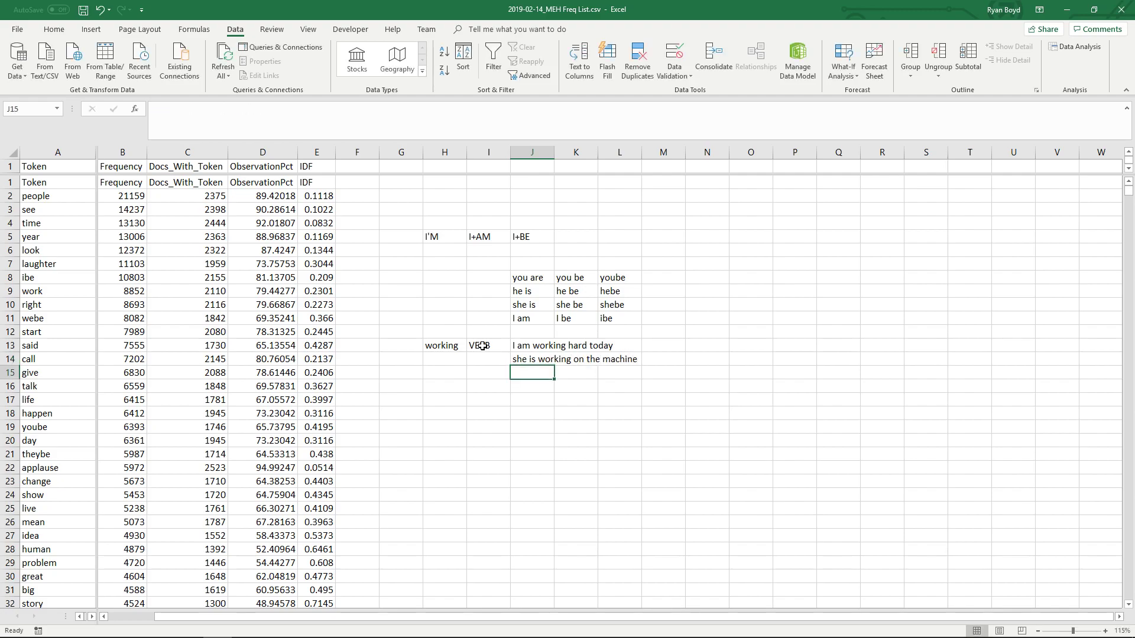
Enter "working" in cell H17 and label it "NOUN" in cell I17
click(450, 395)
text(working)
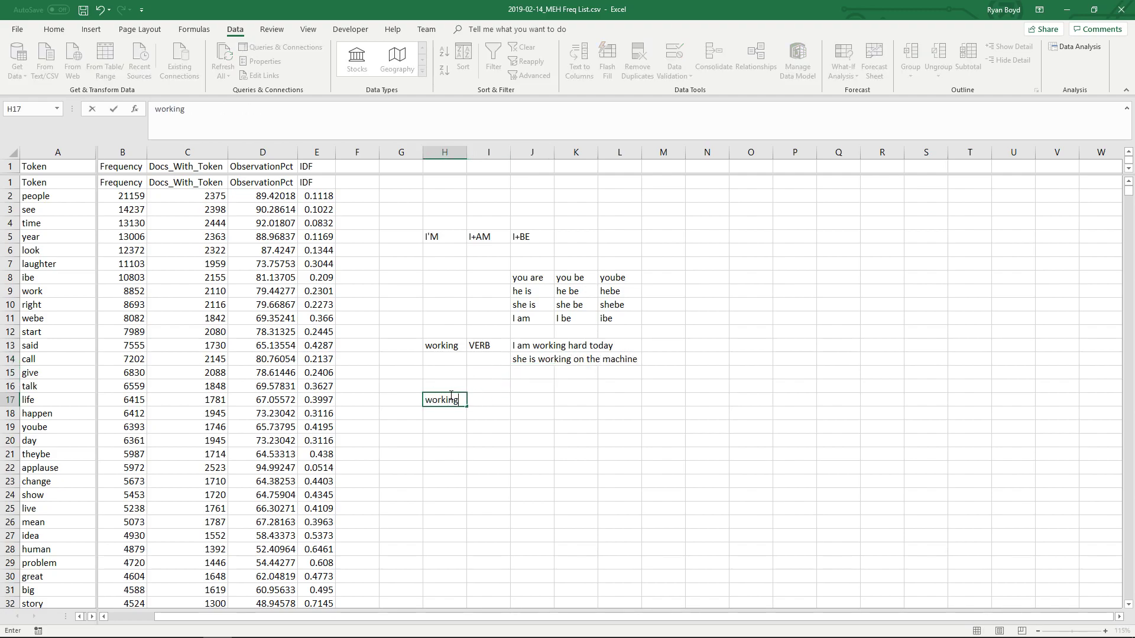
key(Tab)
text(NO)
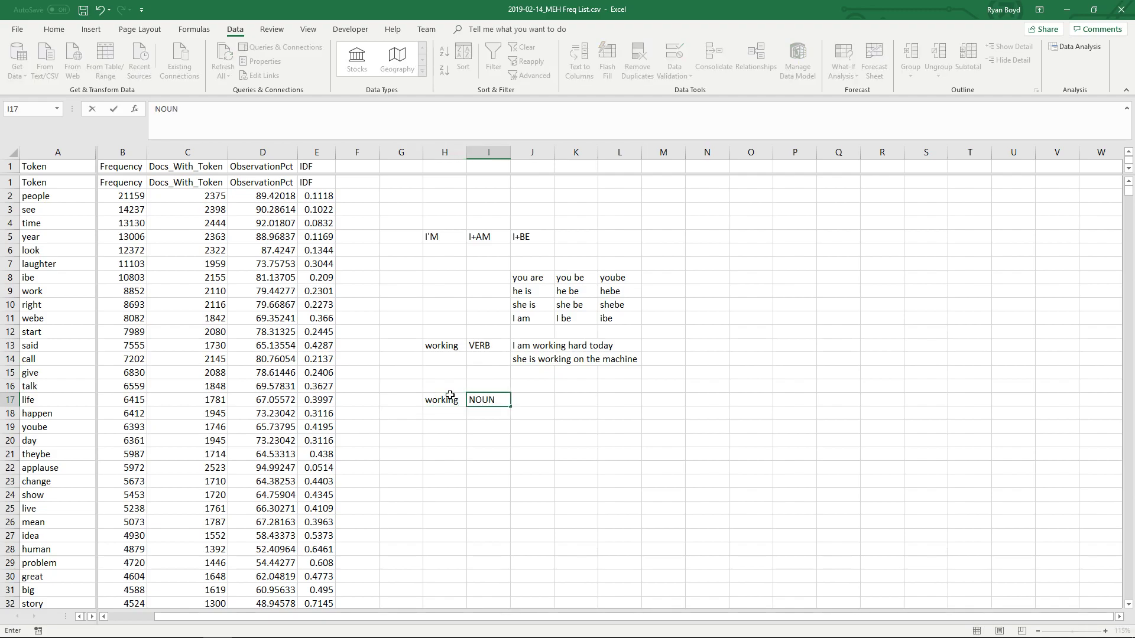
text(UN)
key(Tab)
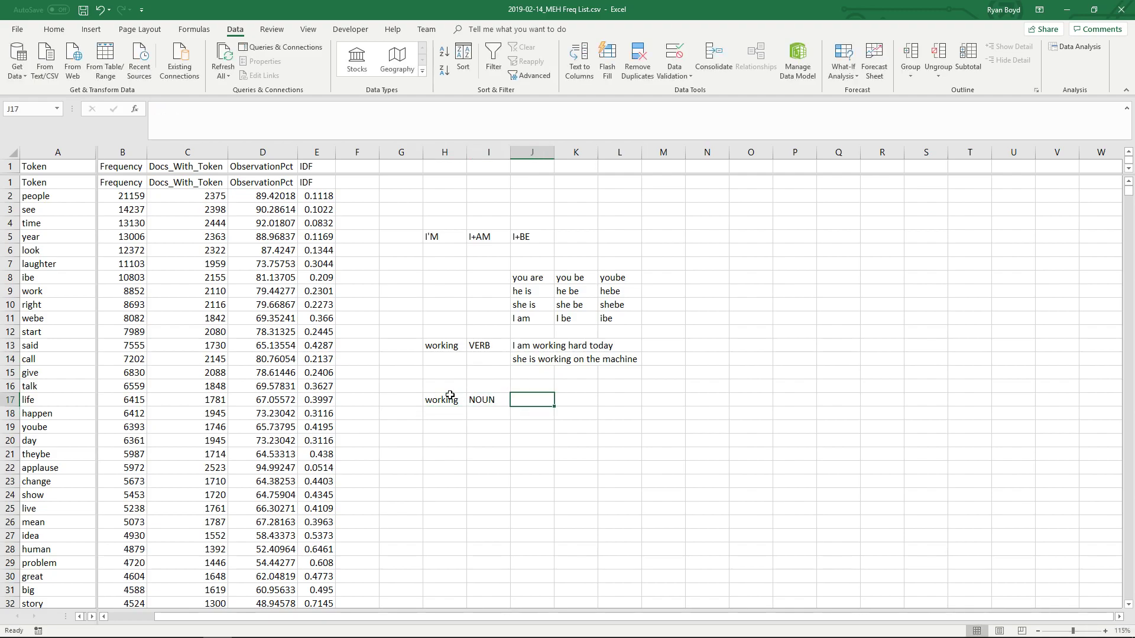
Enter the noun example "I don't understand the inner working of this machine" in cell J17
text(I don't und)
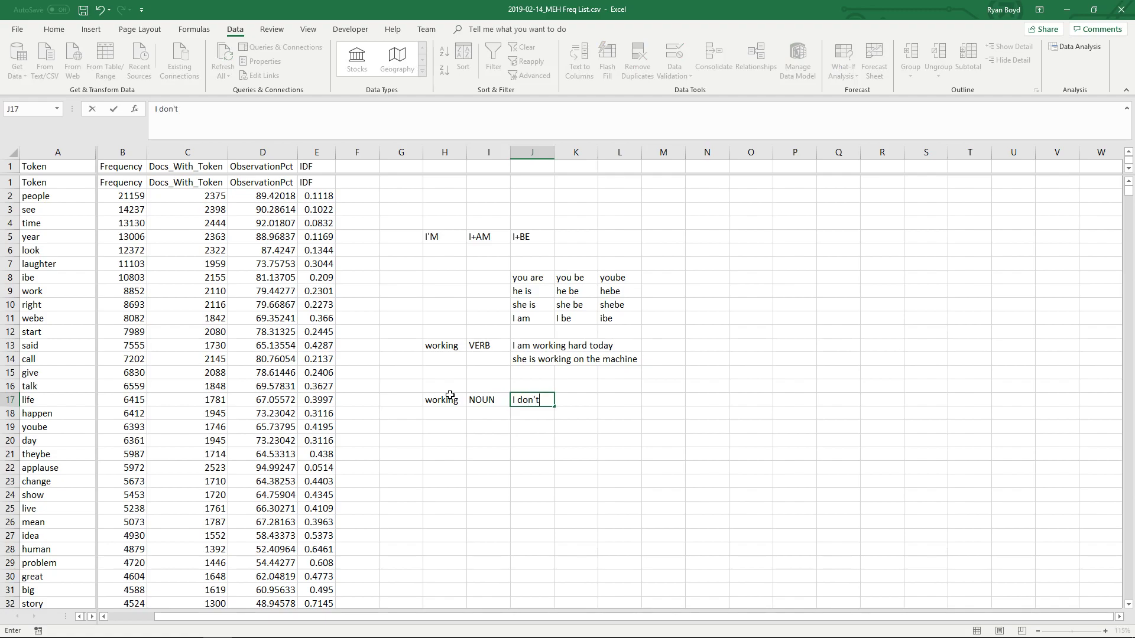
text(the inner working )
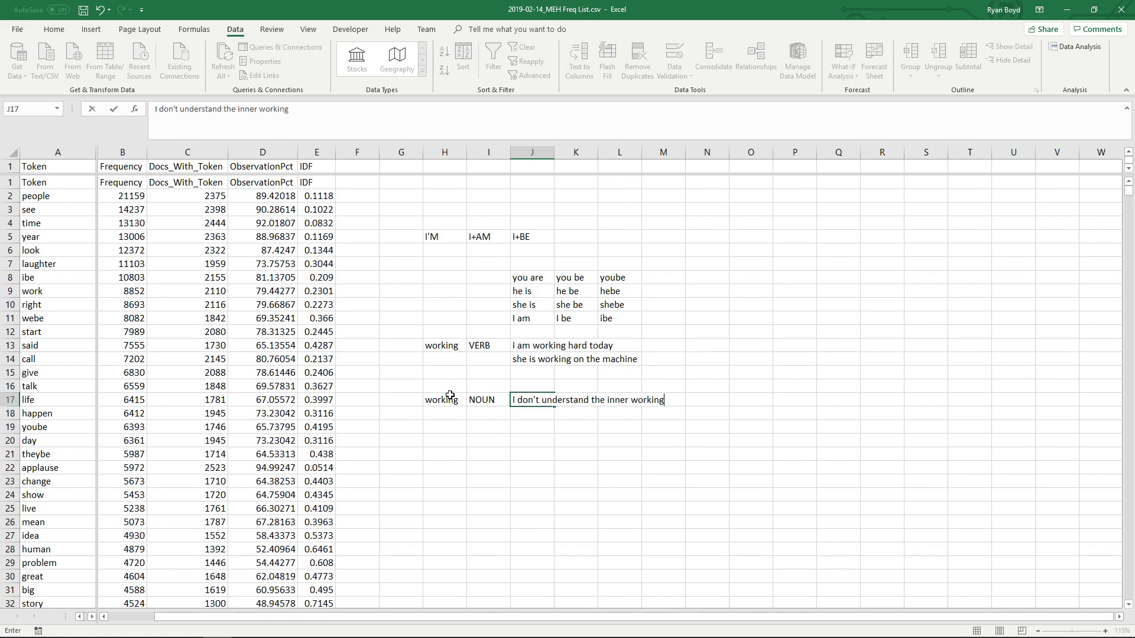
text(of this machine)
key(Return)
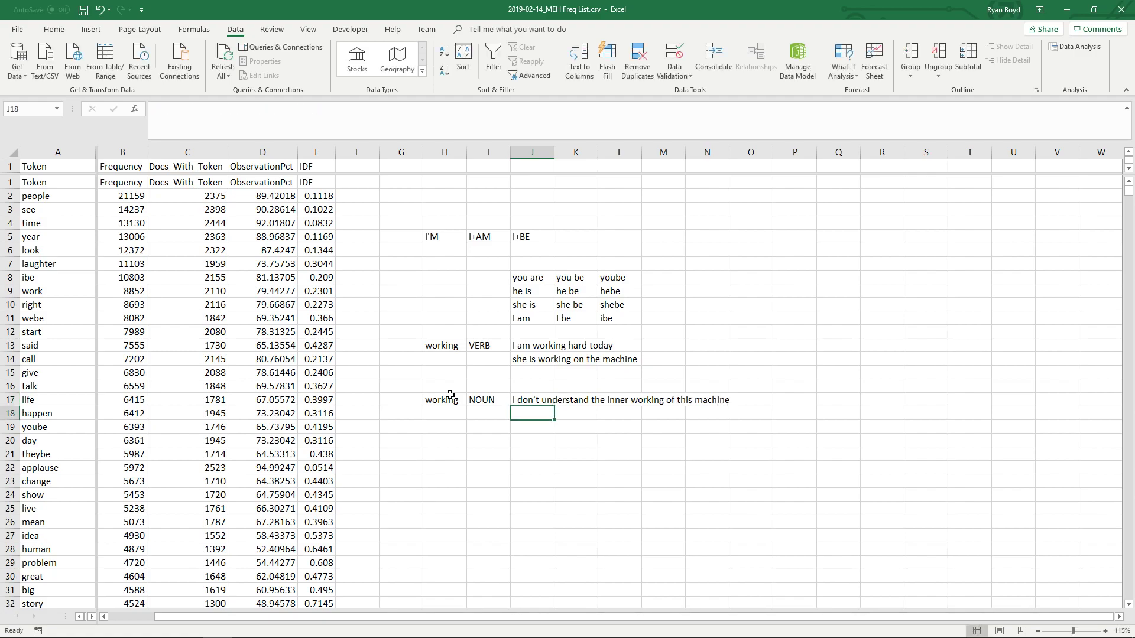
Select the verb example block H13 to J14 to review the word, its label and the sentences
click(531, 344)
drag(530, 344, 436, 358)
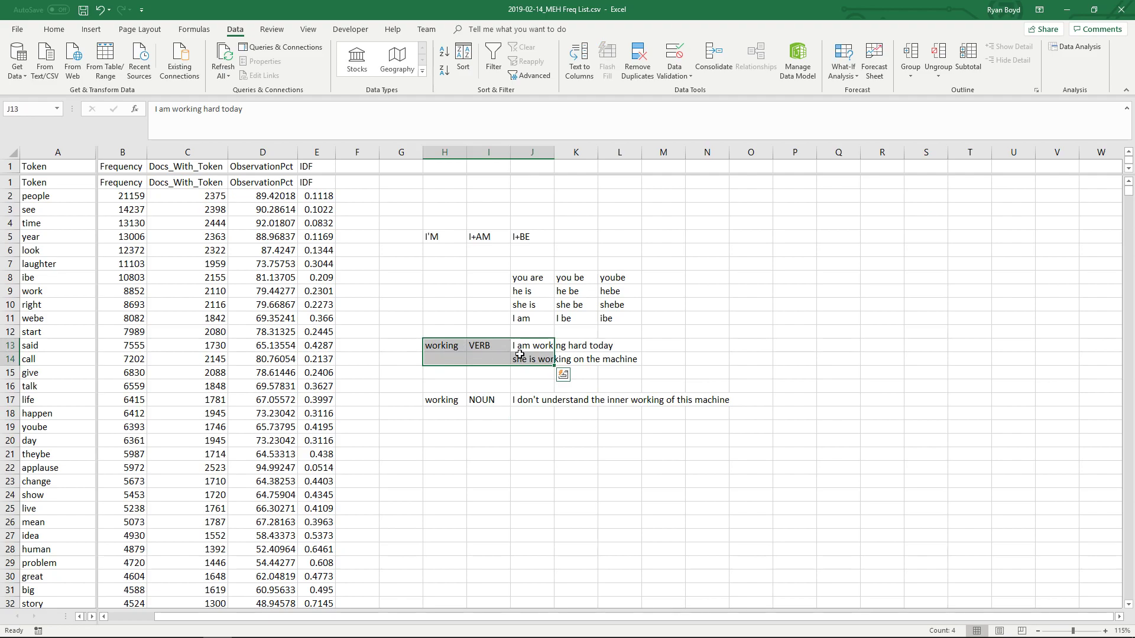
click(671, 346)
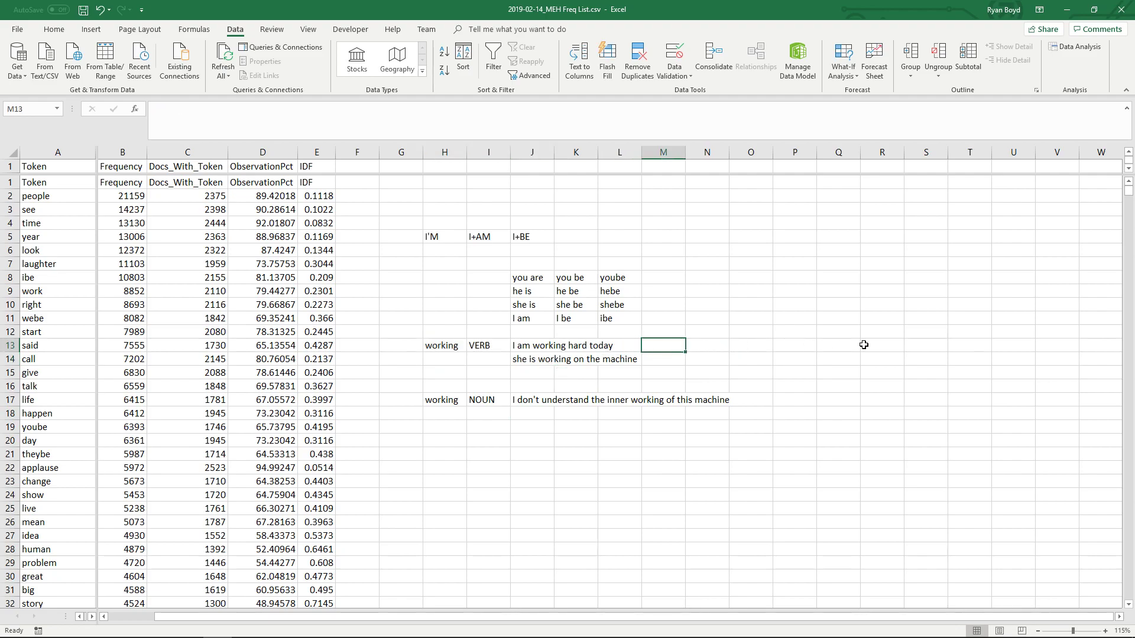
Enter the lemma "work" in cell P13 and its forms "work", "working", "works" and "worked" in cells Q13 to Q16
click(789, 345)
text(work)
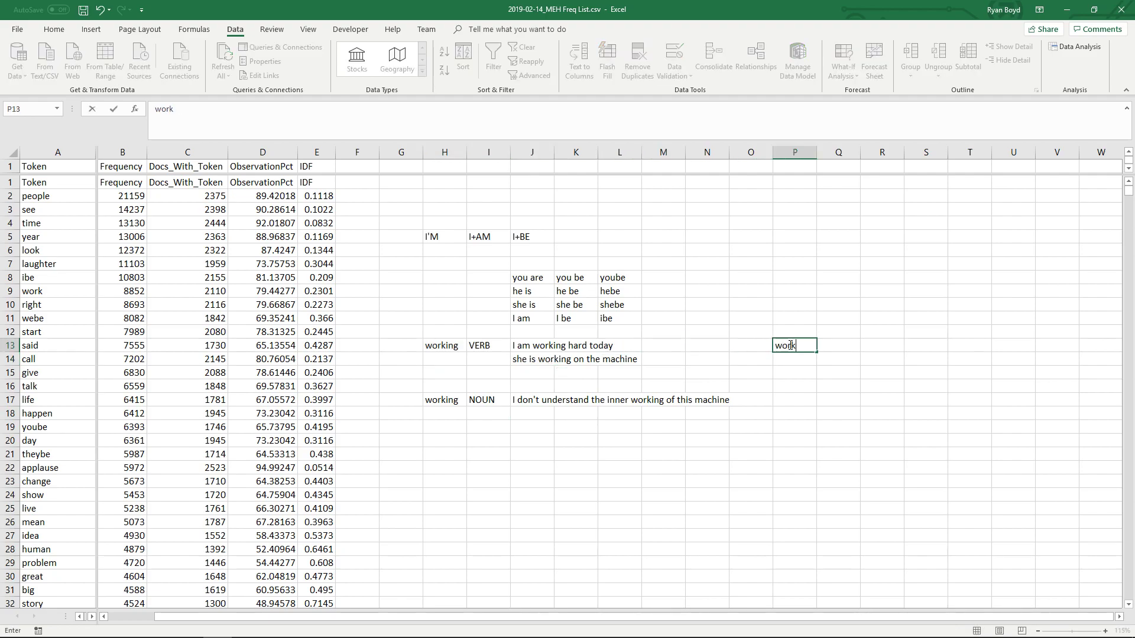
key(Return)
key(Up)
key(Right)
text(work)
key(Return)
text(working)
key(Return)
text(works)
key(Return)
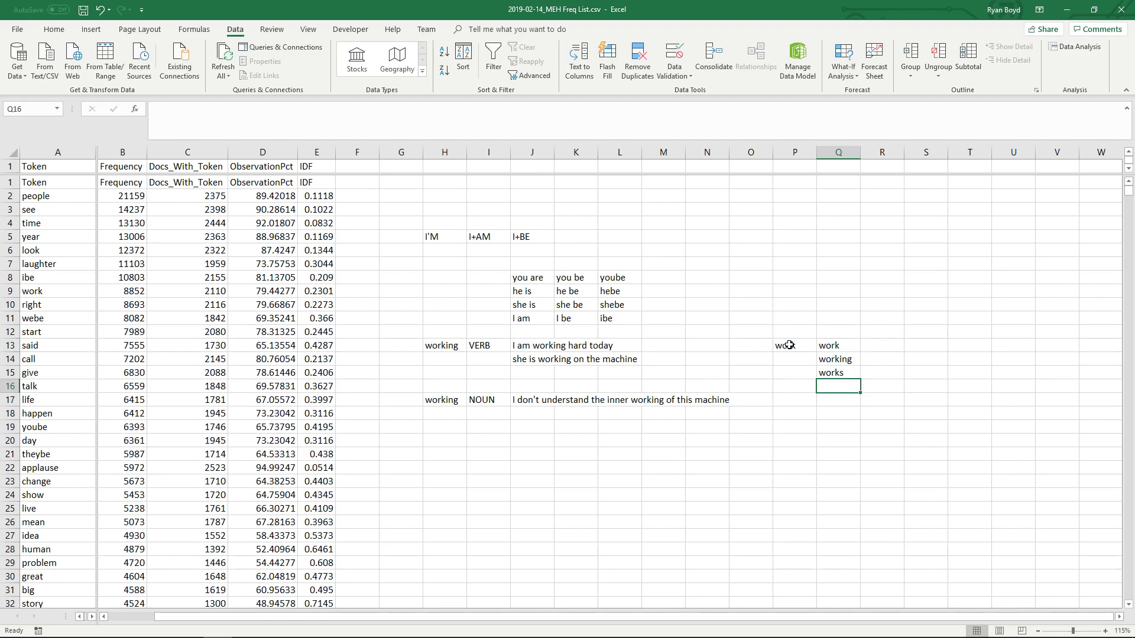
text(worked)
key(Return)
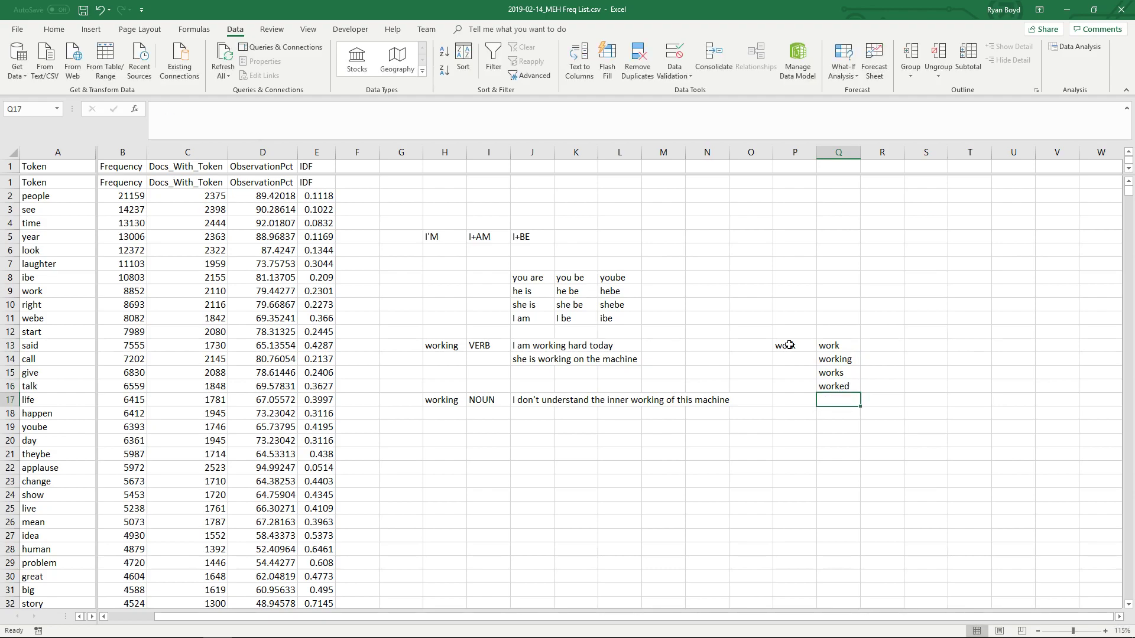
Select the verb forms in Q13 to Q16 and compare them with their lemma in P13
click(833, 345)
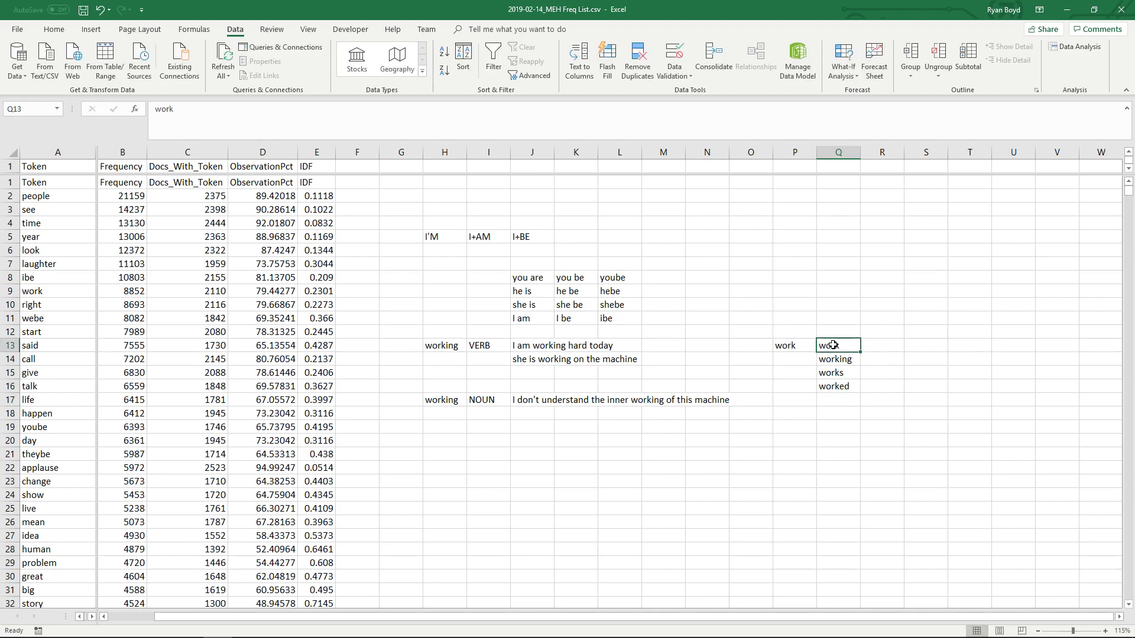
drag(833, 345, 833, 385)
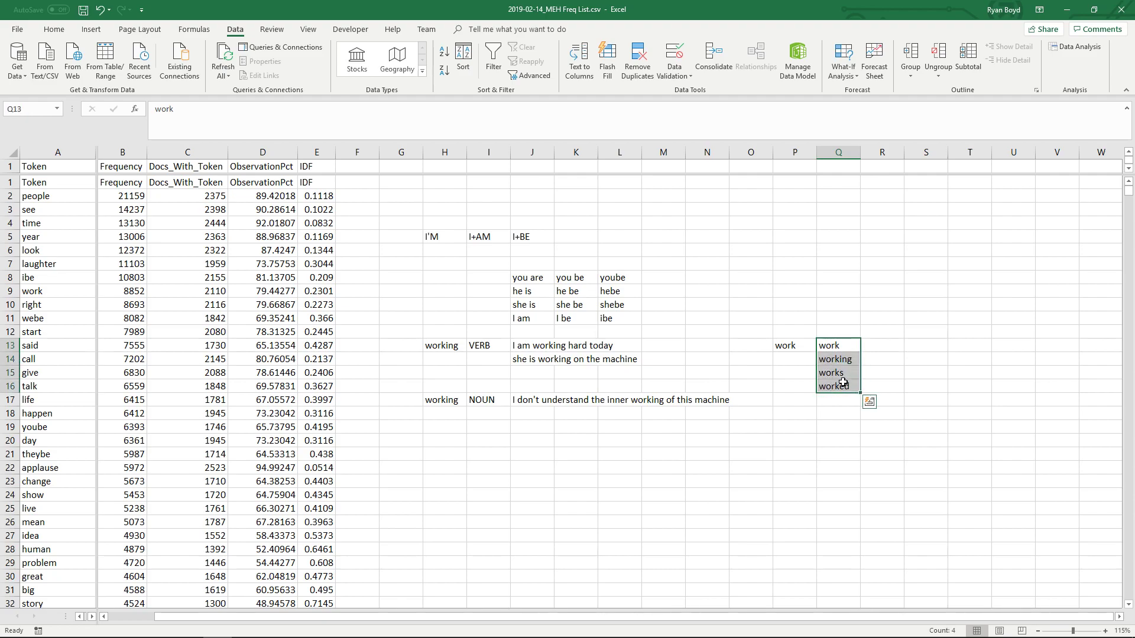
click(785, 342)
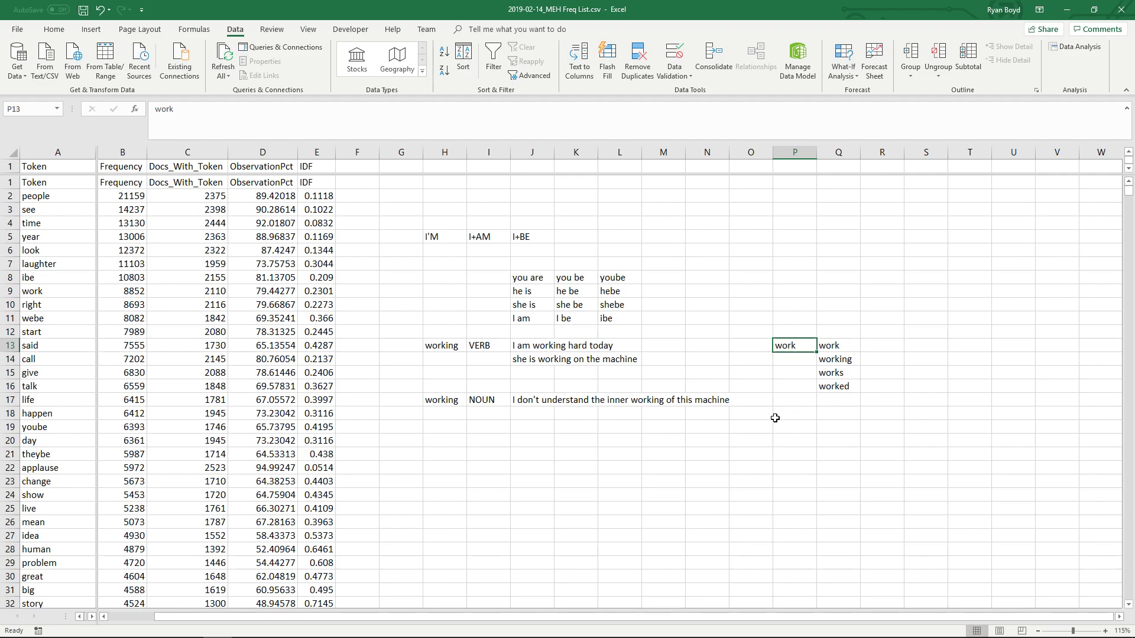
Enter the noun lemma "working" in cell P19 and its forms "working" and "workings" in cells Q19 and Q20
click(803, 421)
text(working)
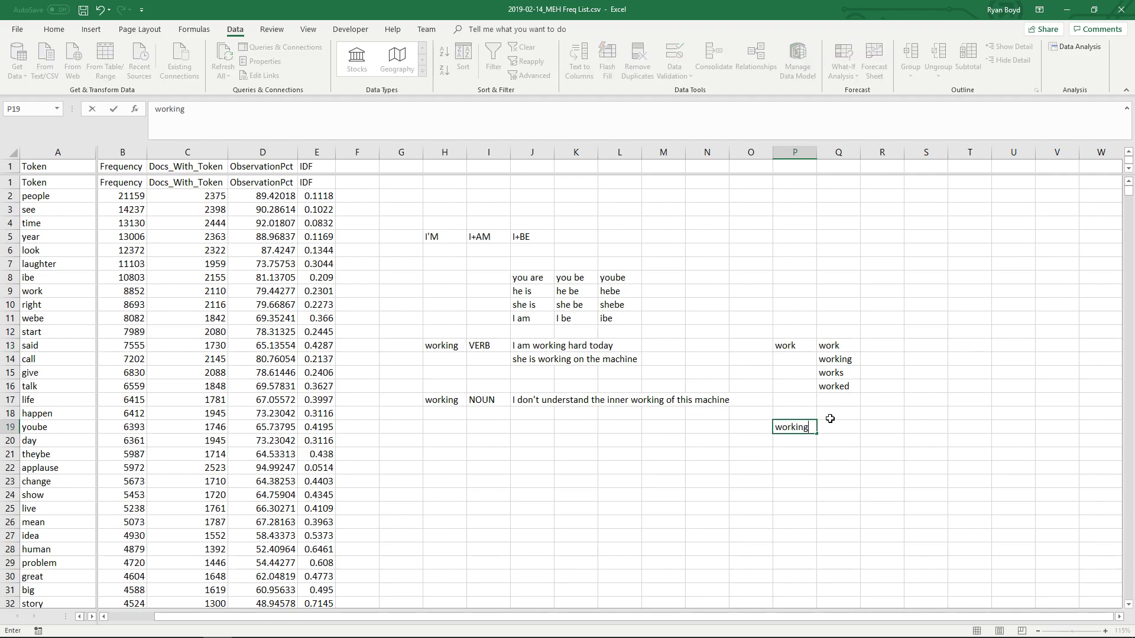
key(Return)
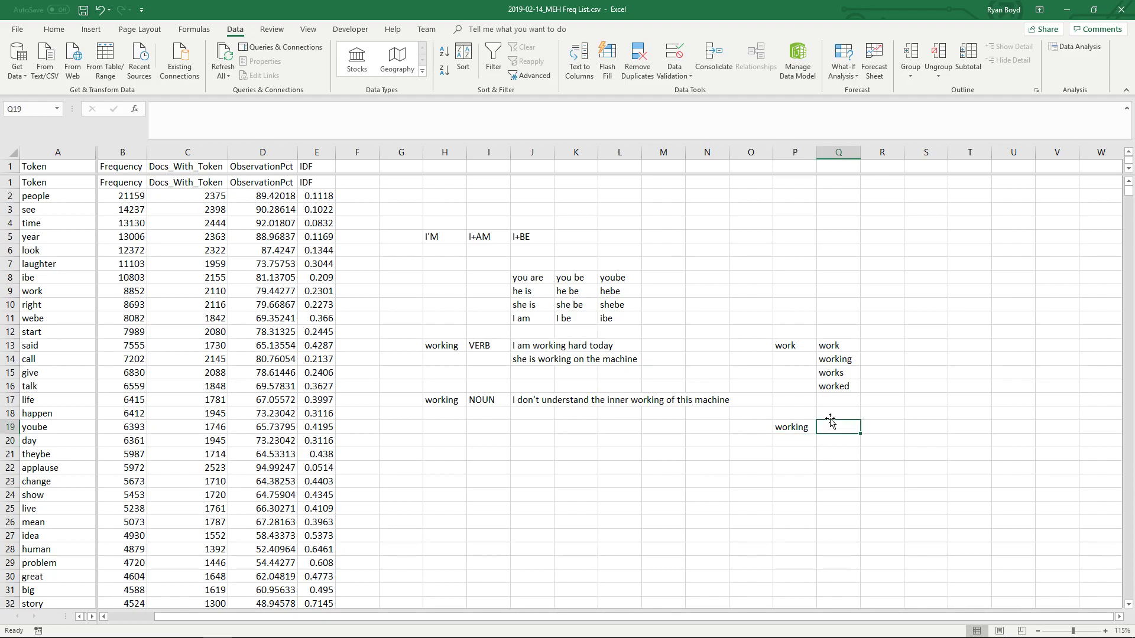
click(788, 430)
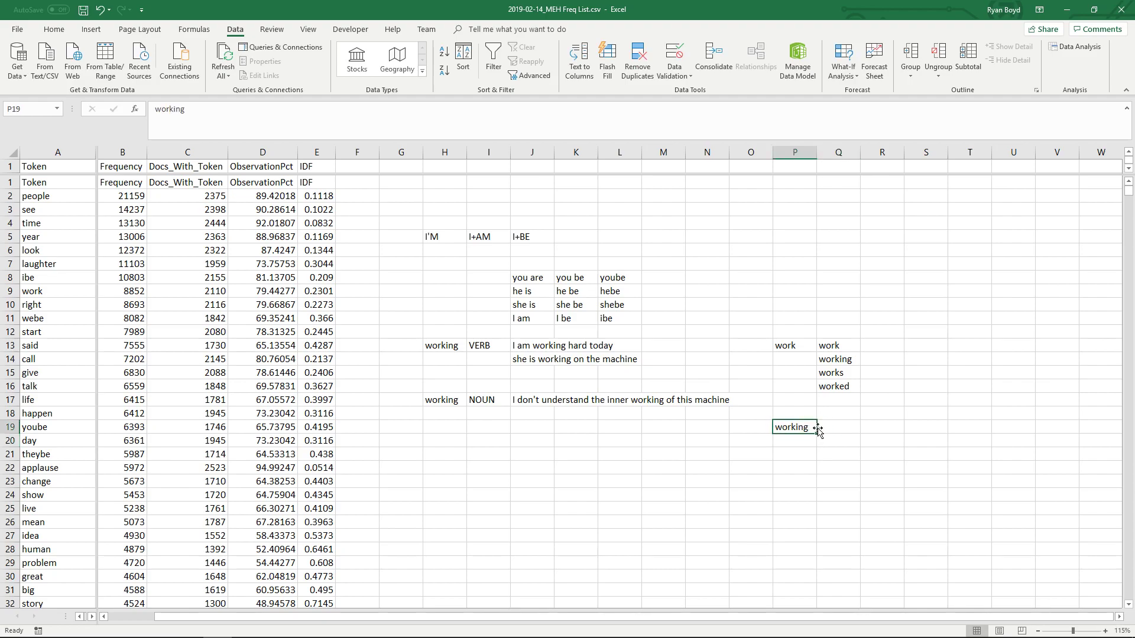
click(836, 430)
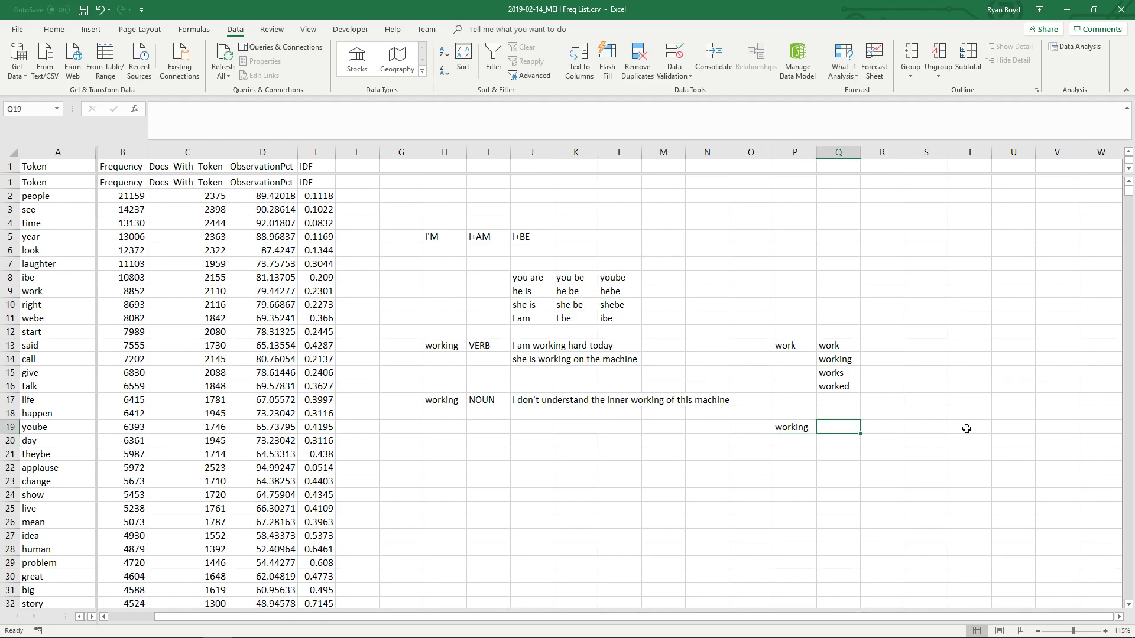
text(working)
key(Return)
text(workings)
key(Return)
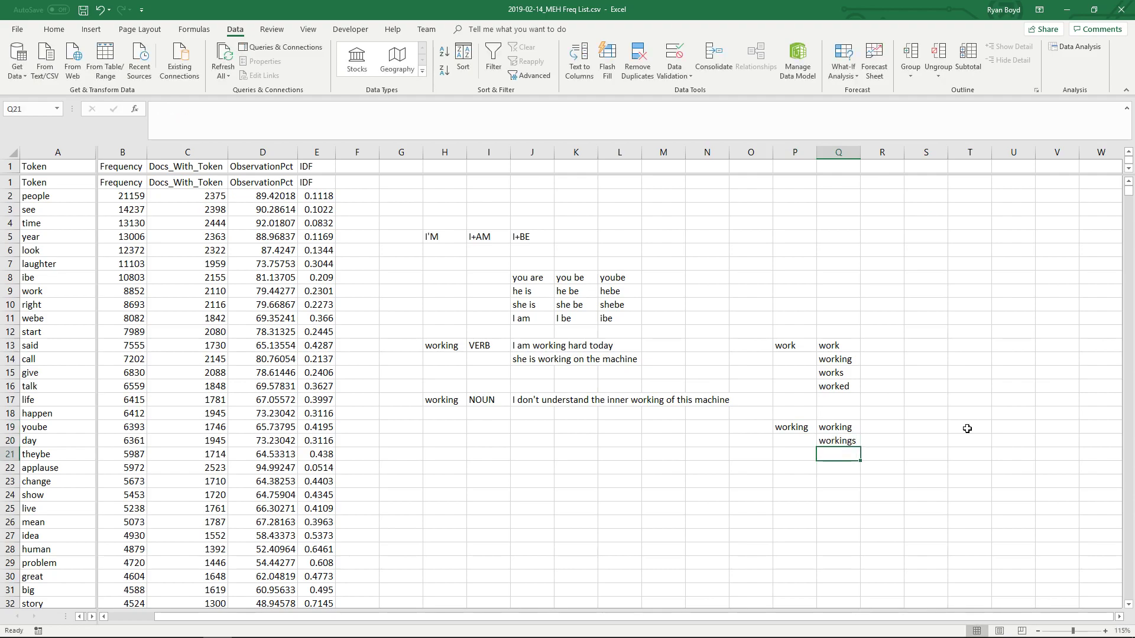
Compare the noun forms in Q19 and Q20 with their lemma in P19, and the verb and noun uses of "working" in column H
drag(834, 427, 834, 440)
click(833, 424)
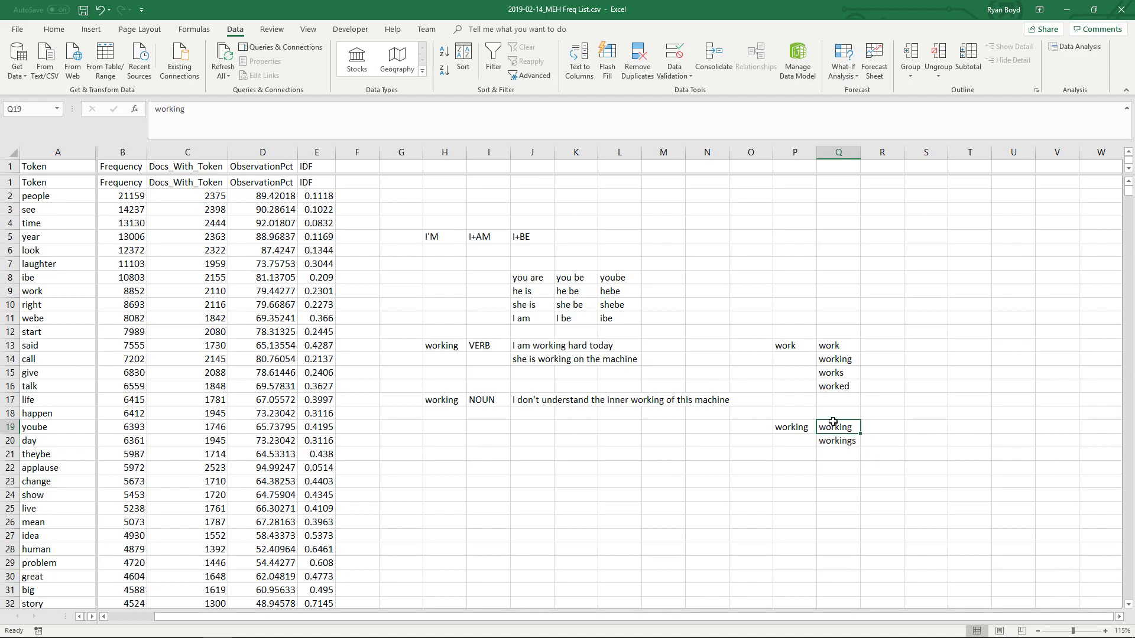
click(790, 426)
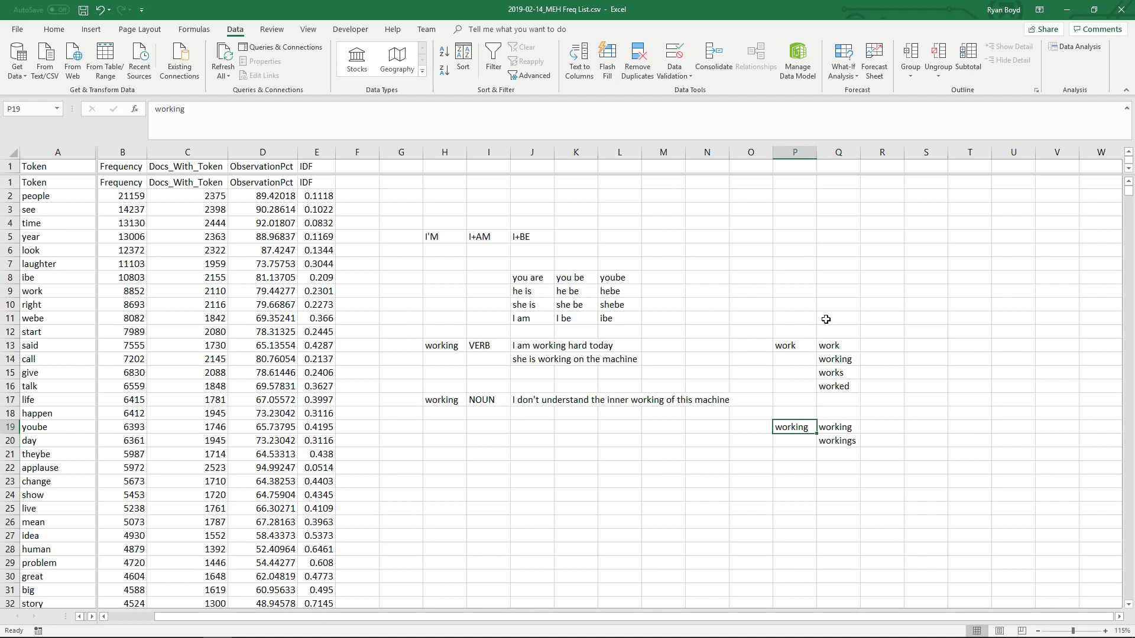
drag(441, 345, 436, 401)
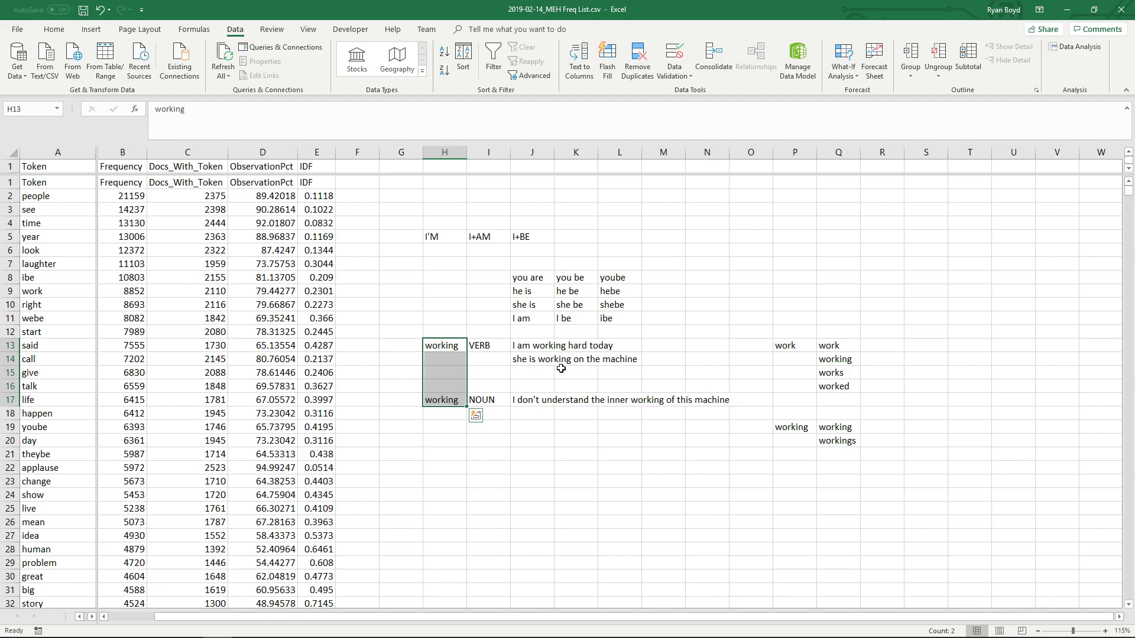
click(433, 341)
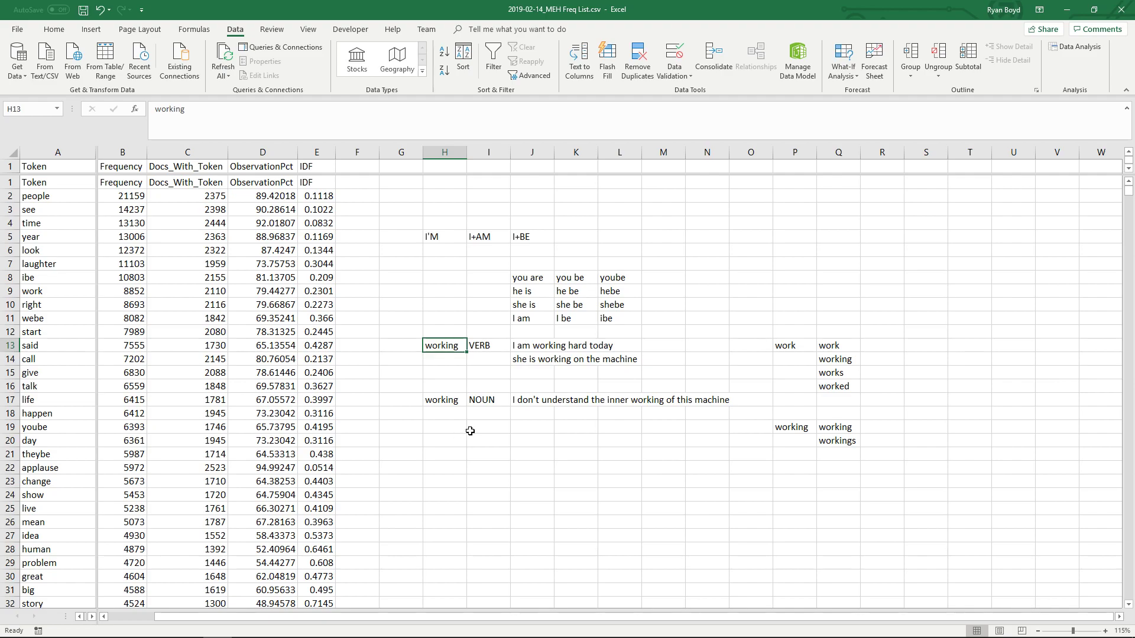
click(464, 402)
click(464, 414)
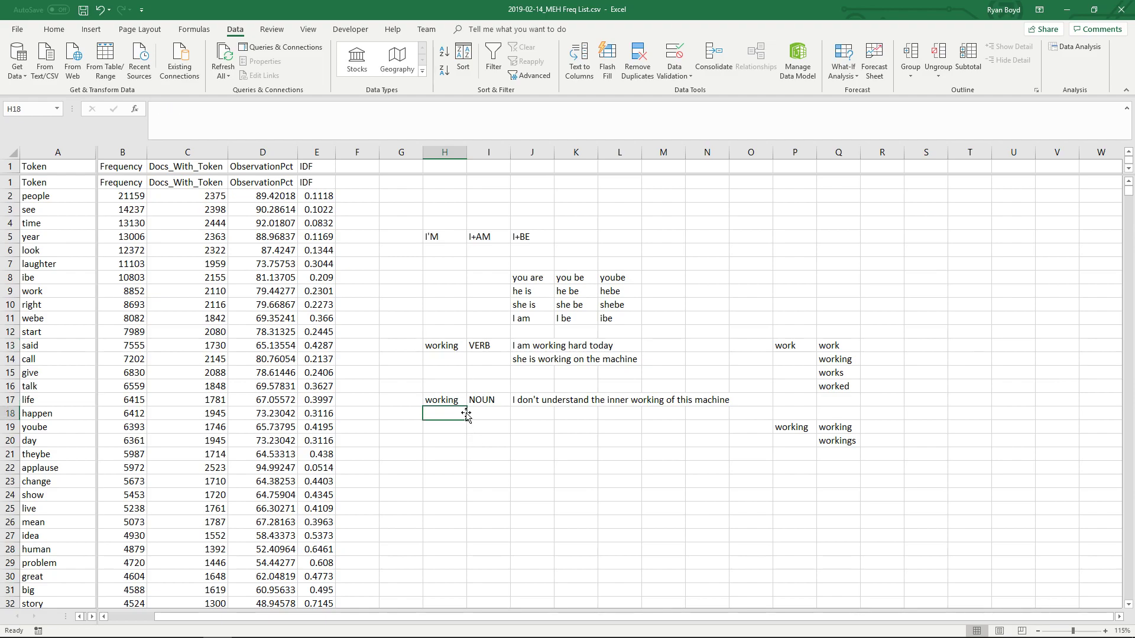
Close the frequency list workbook without saving the changes and switch to Meaning Extraction Helper
click(1121, 10)
click(567, 340)
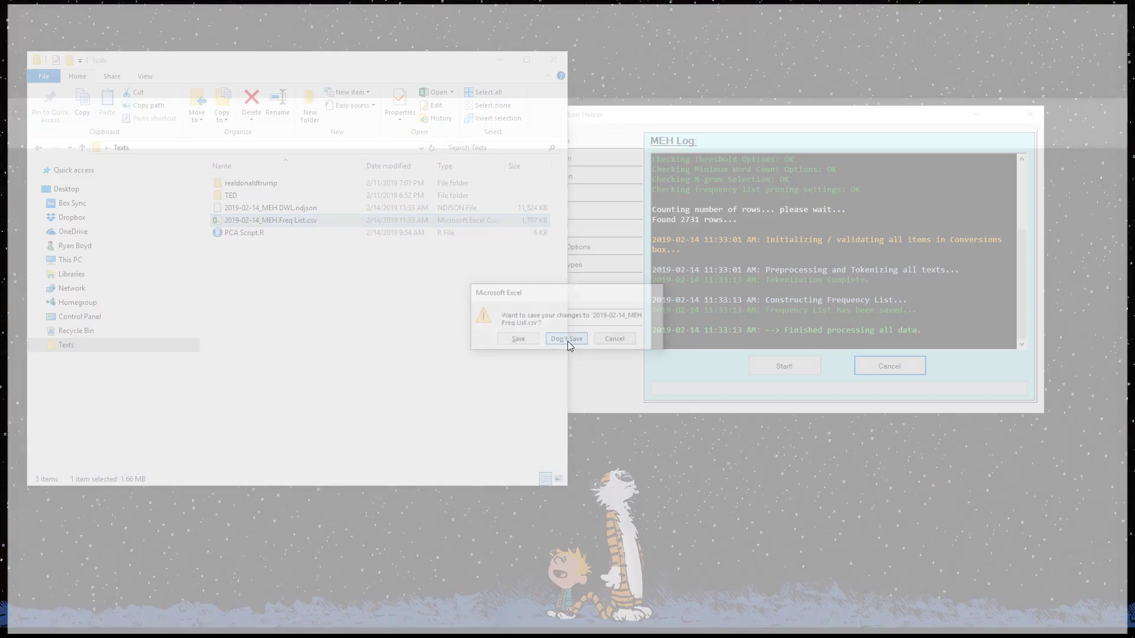
click(687, 121)
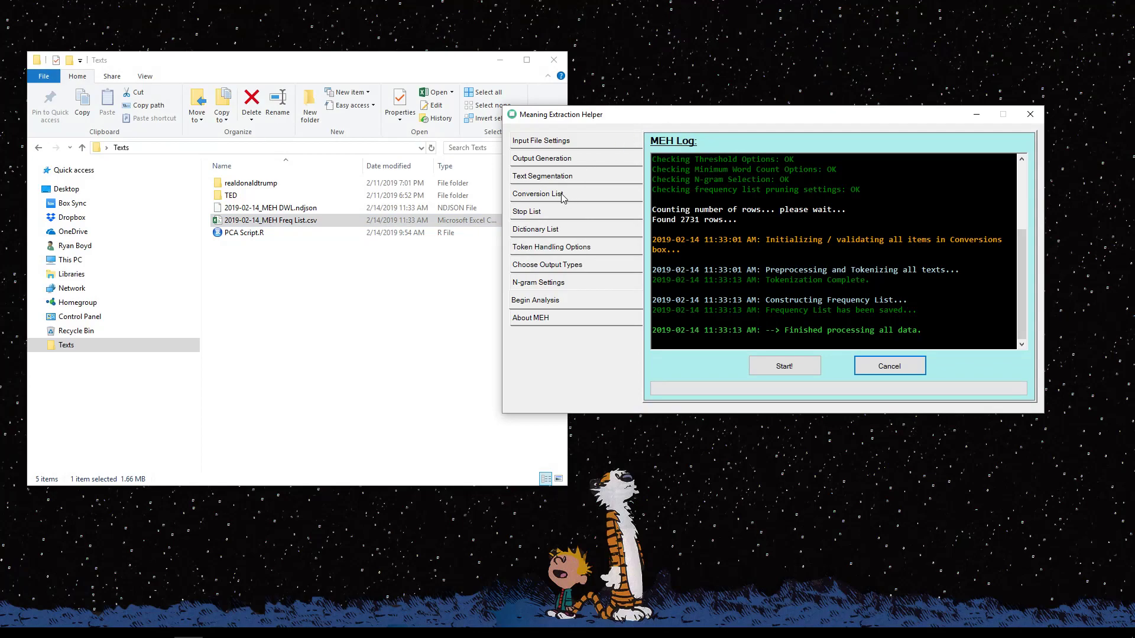
Load the English conversions into the conversion list and view the other available conversion languages
click(534, 198)
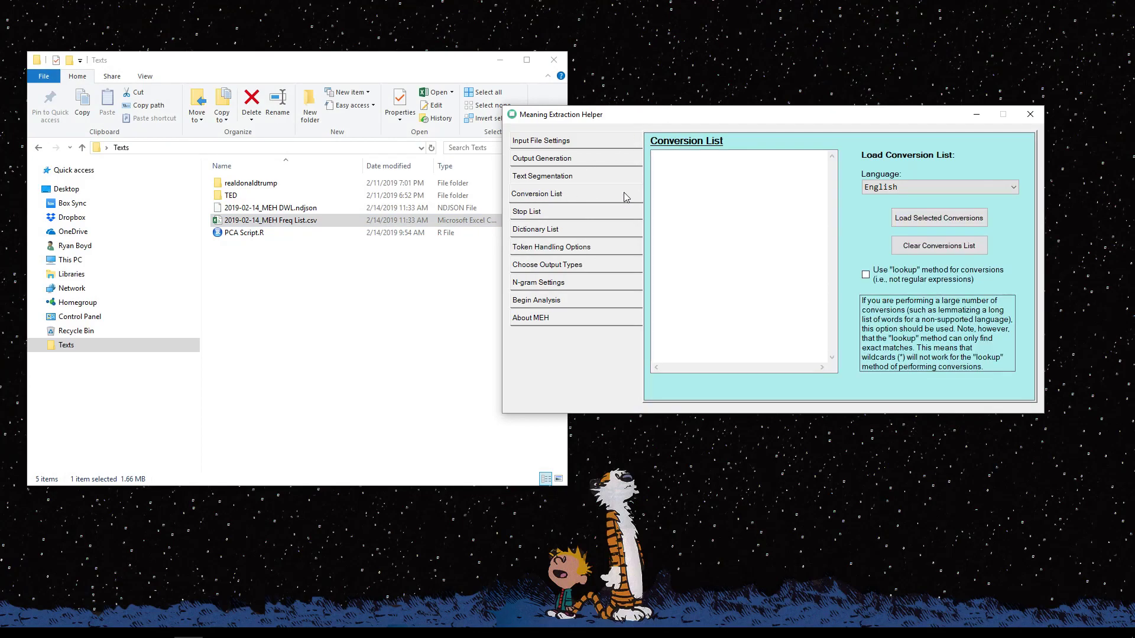
click(723, 180)
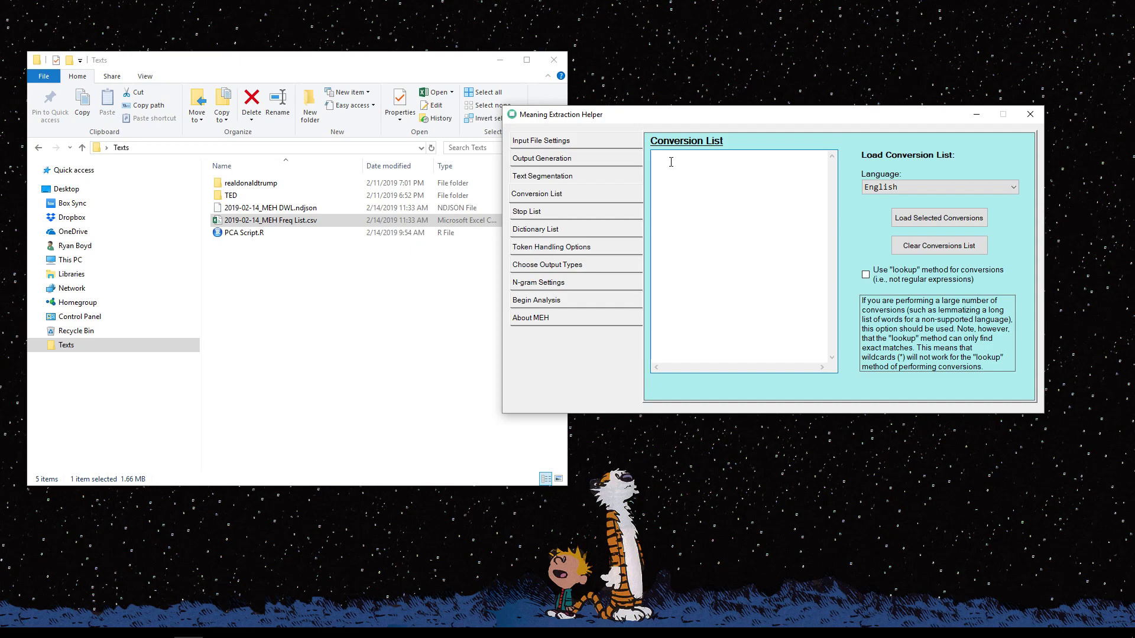
click(920, 218)
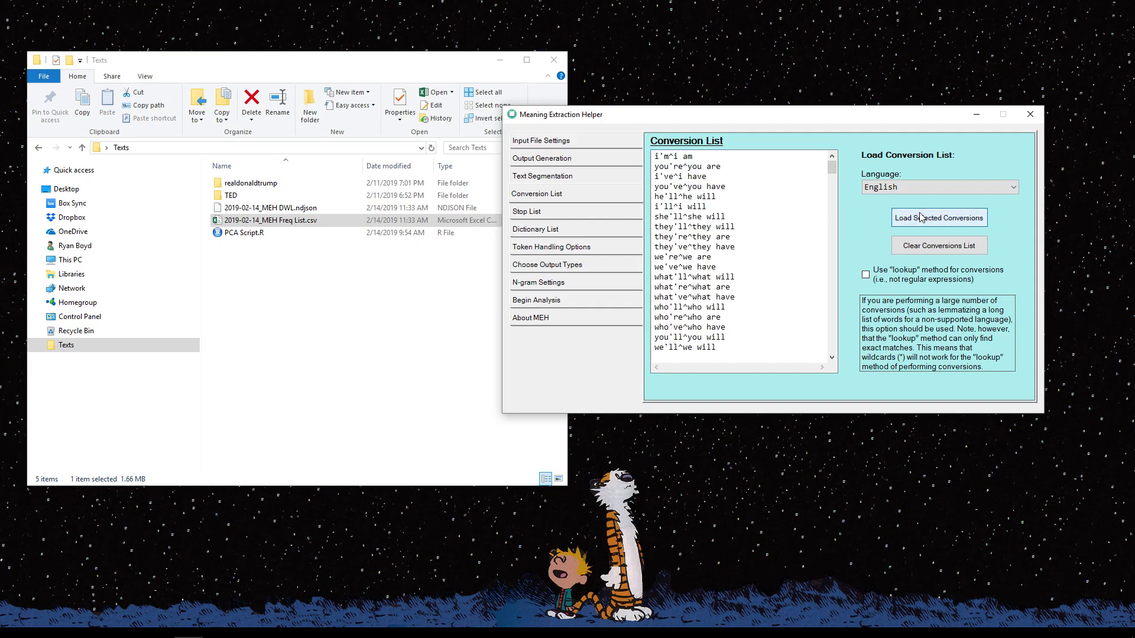
click(875, 188)
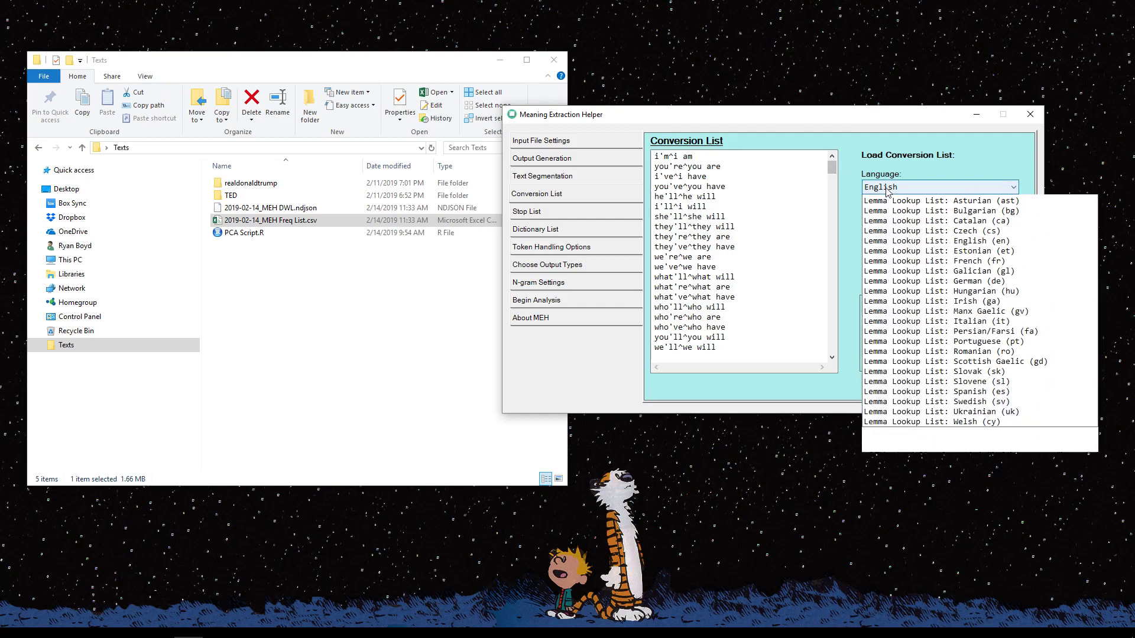
click(892, 189)
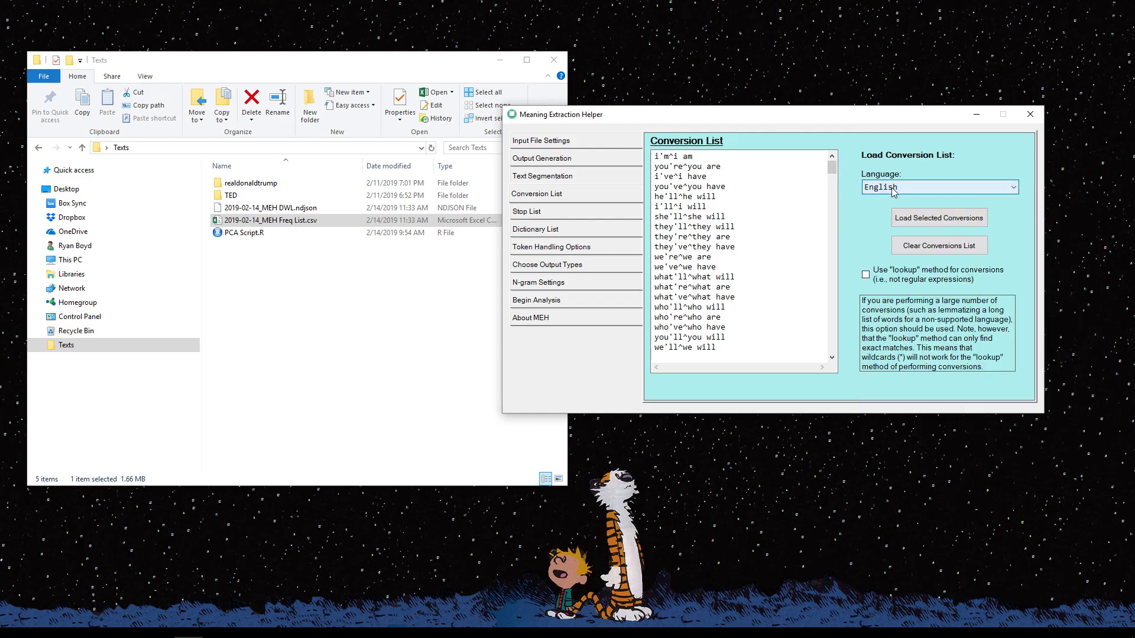
Examine the English conversion list's entries for links, misspellings and abbreviations, such as http*, accross, boyfrend* and bf
drag(834, 171, 800, 207)
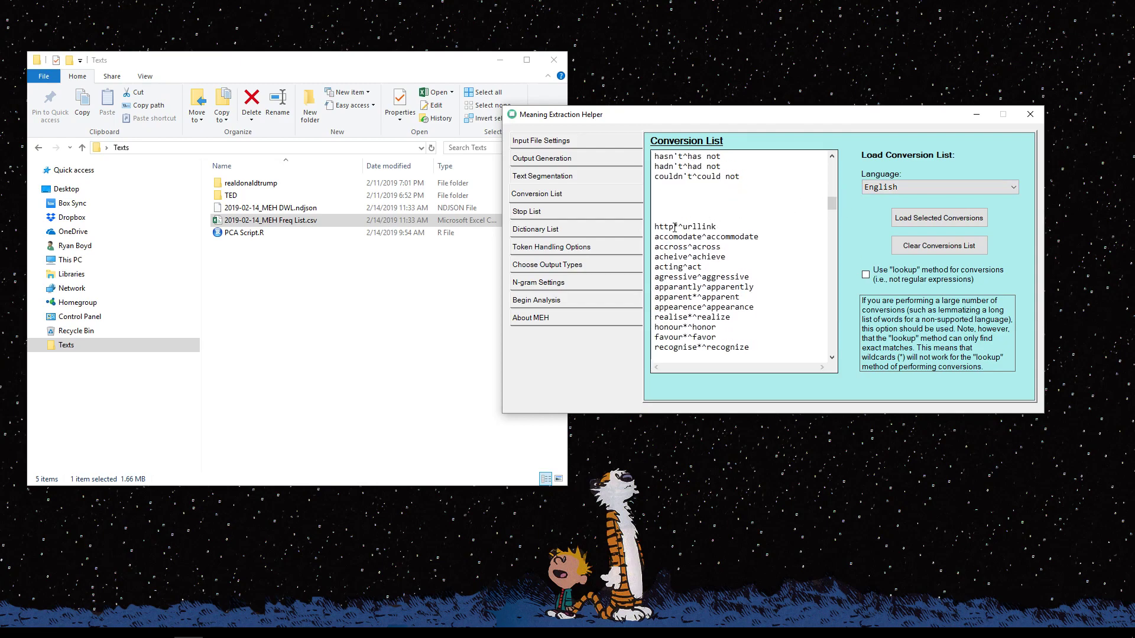
drag(653, 228, 679, 227)
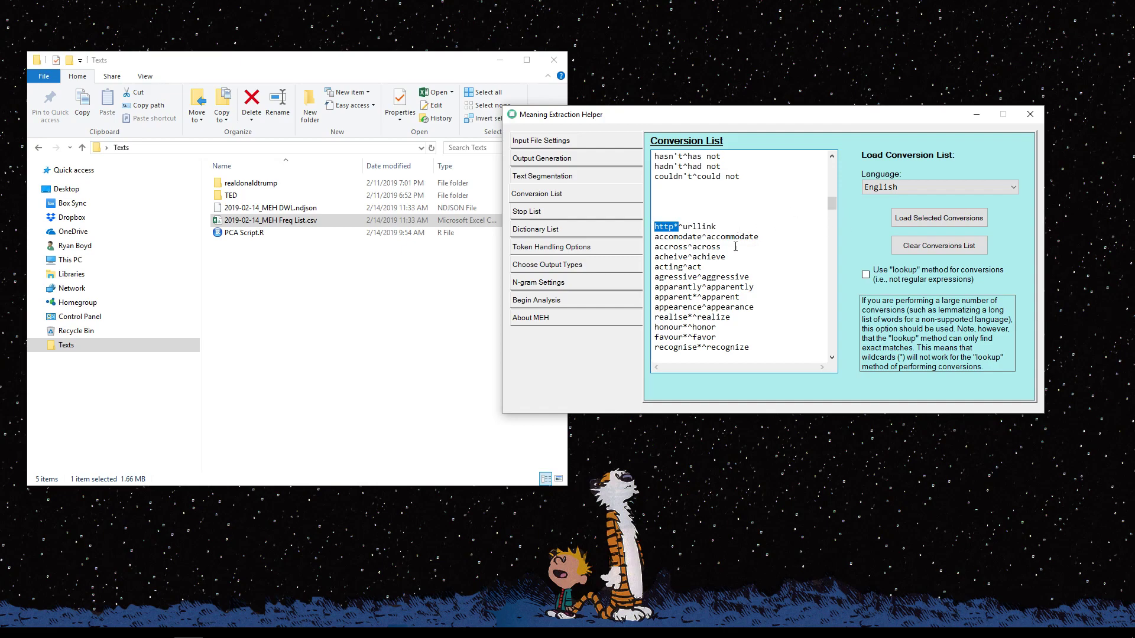
drag(722, 247, 649, 247)
drag(833, 210, 839, 231)
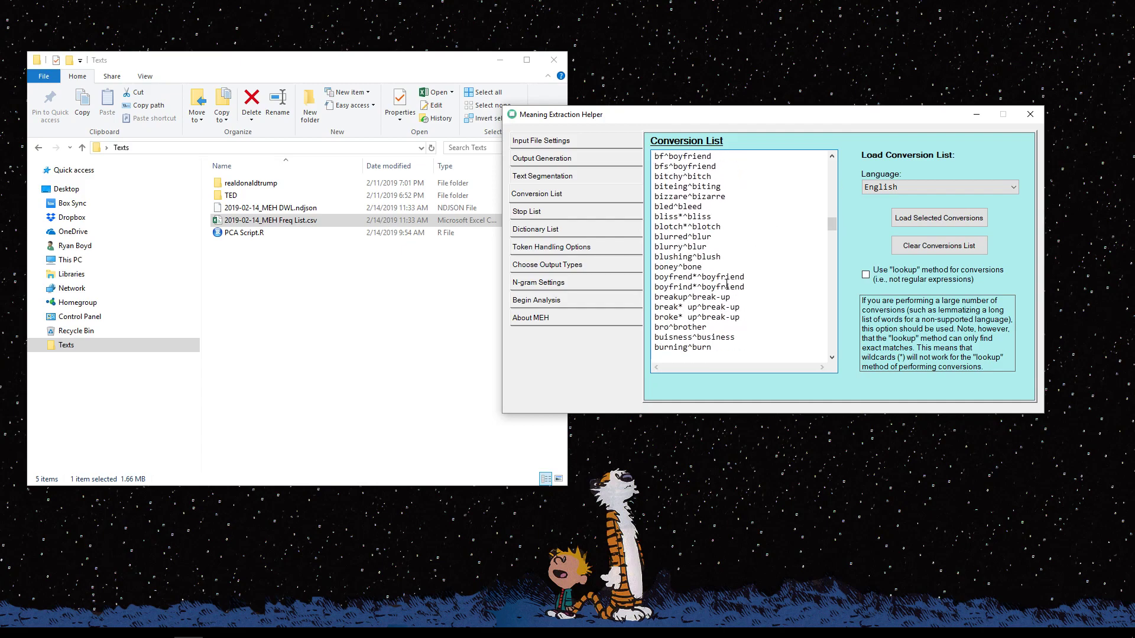
drag(747, 277, 652, 276)
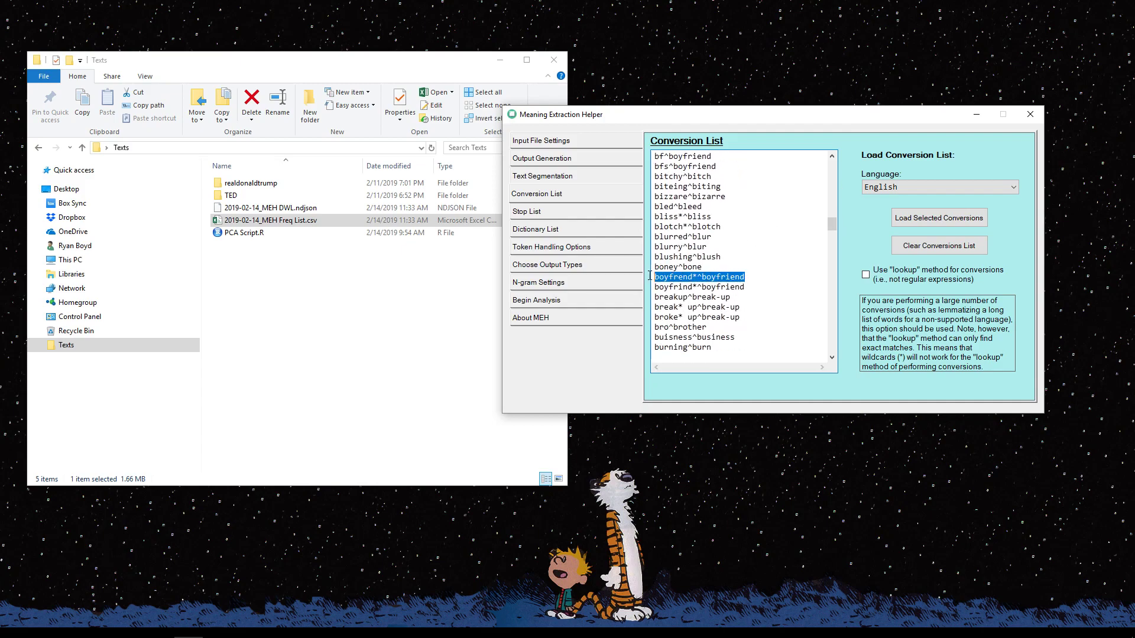
scroll(716, 276, down, 1)
scroll(716, 276, up, 5)
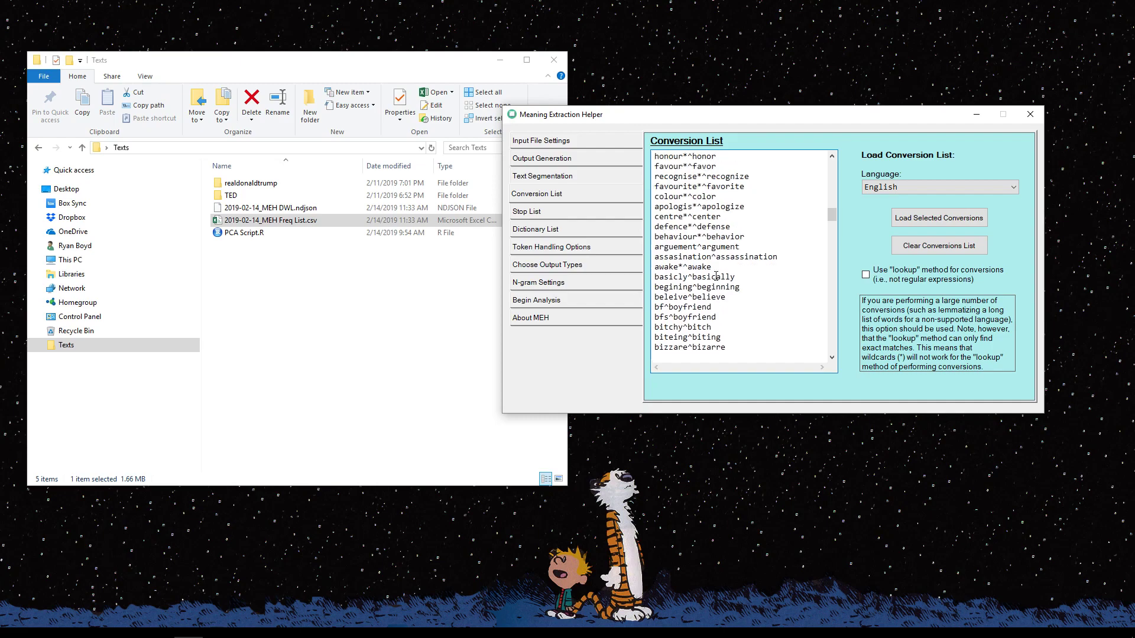
drag(713, 276, 654, 277)
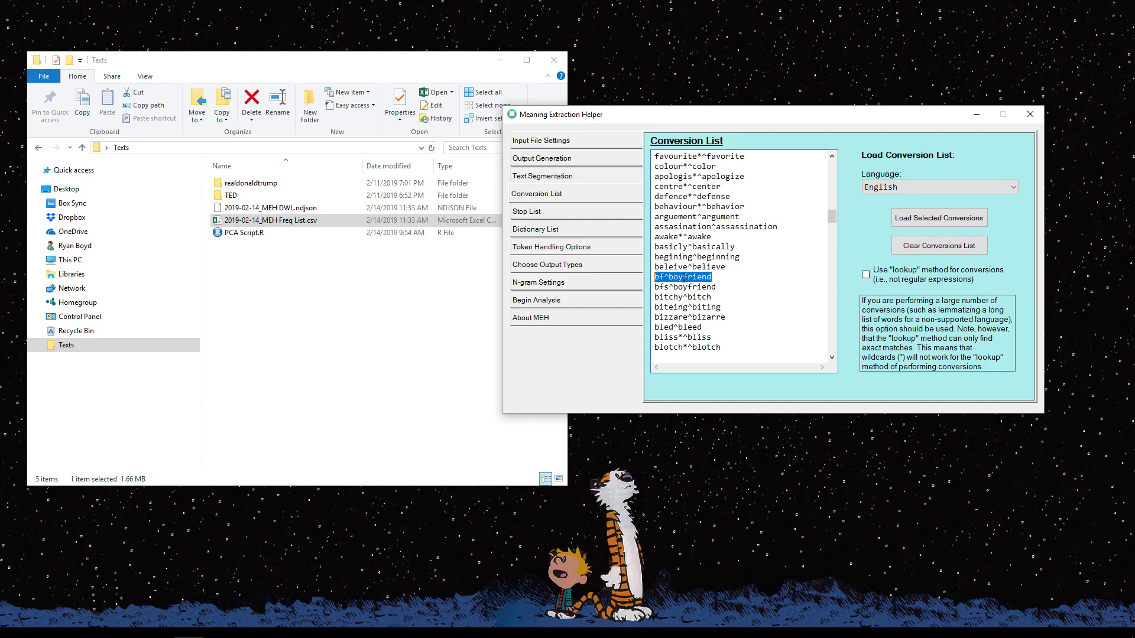
Add the conversions "dreaming^dream" and "dreams^dream" on two new lines below the "i've^i have" entry
drag(831, 216, 831, 159)
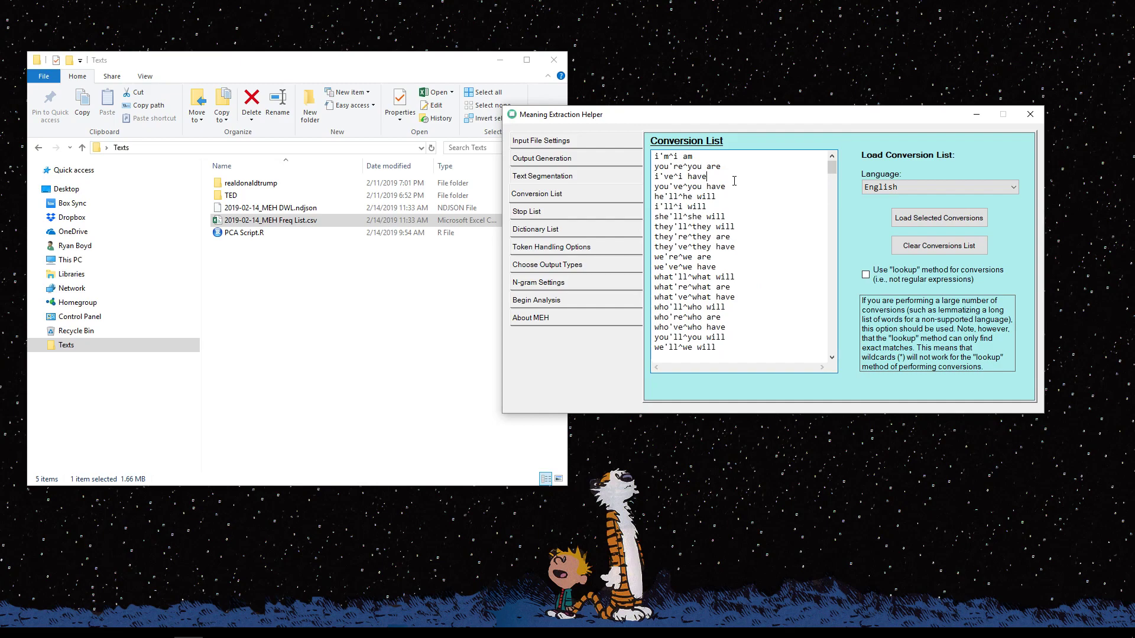
key(Return)
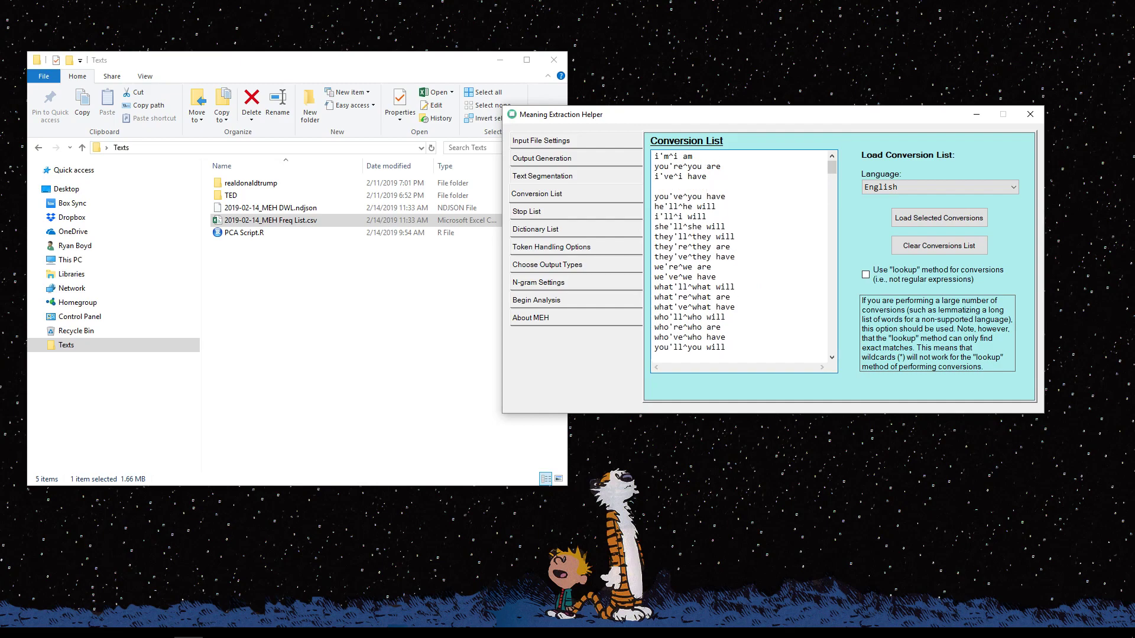
text(dreaming)
key(Return)
text(dreams)
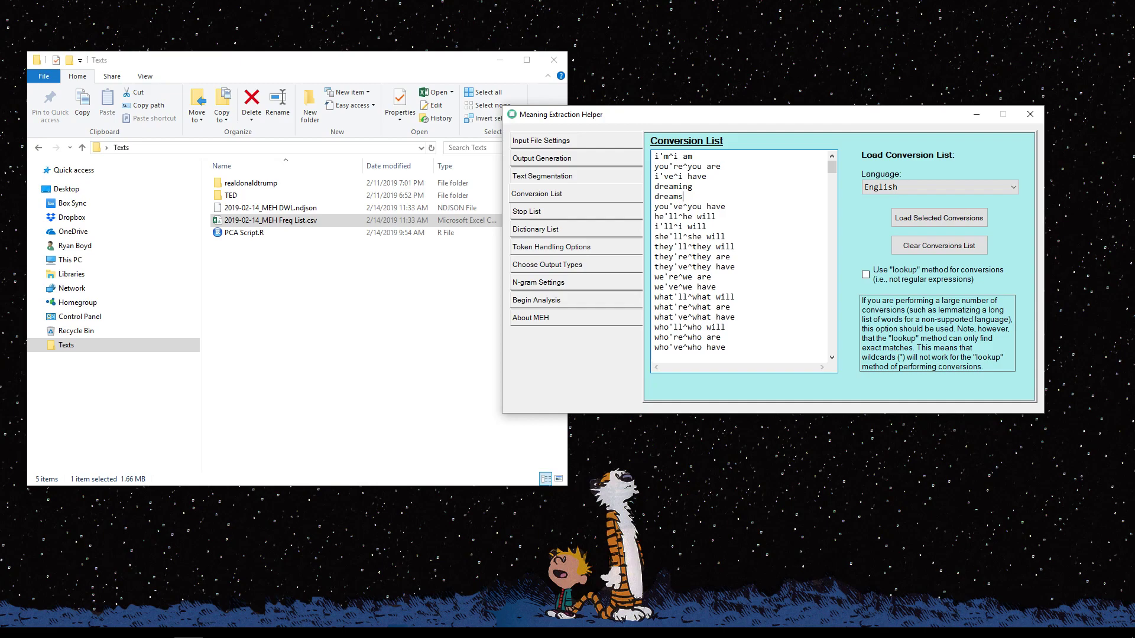
text(rea)
text(^dream)
Replace the two dream conversions with a single wildcard entry that starts with "dream*"
key(shift+Home)
key(shift+Left)
key(shift+Left)
key(shift+Left)
key(shift+Left)
key(shift+Left)
key(shift+Left)
key(shift+Left)
key(shift+Left)
key(shift+Left)
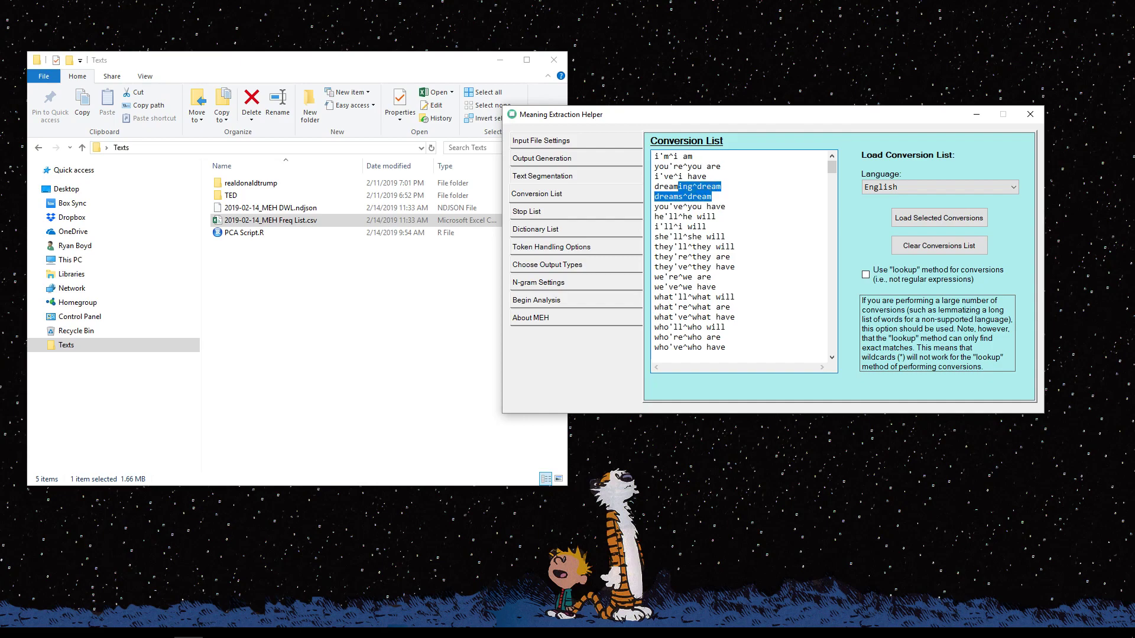
text(*)
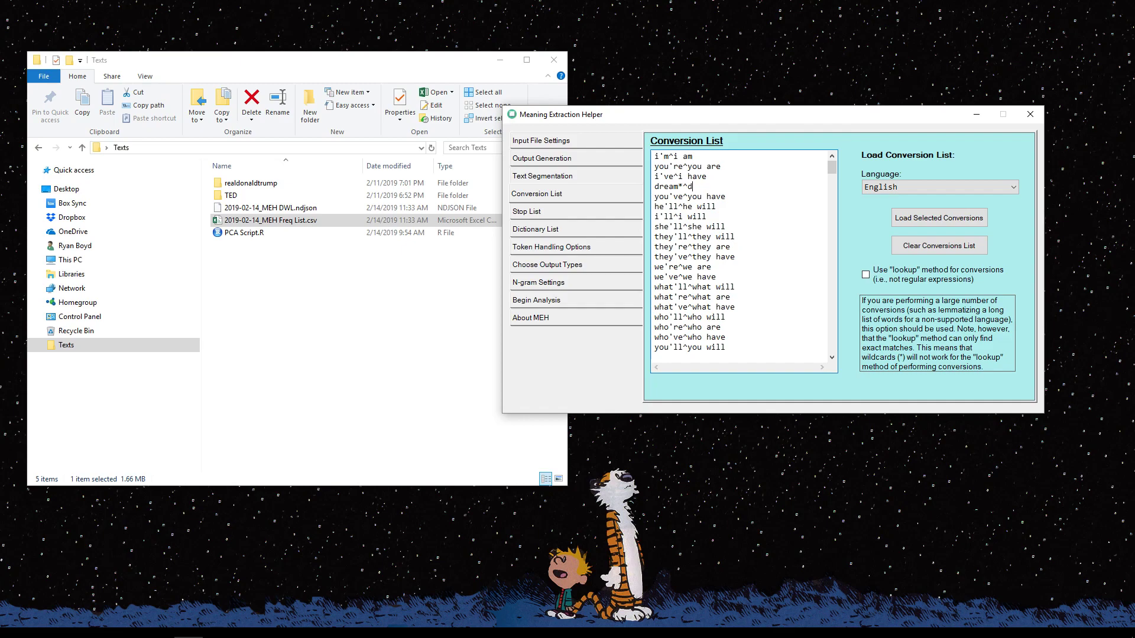
Remove the "dream*" wildcard entry and its empty line from the conversion list
drag(683, 186, 582, 190)
key(BackSpace)
key(Delete)
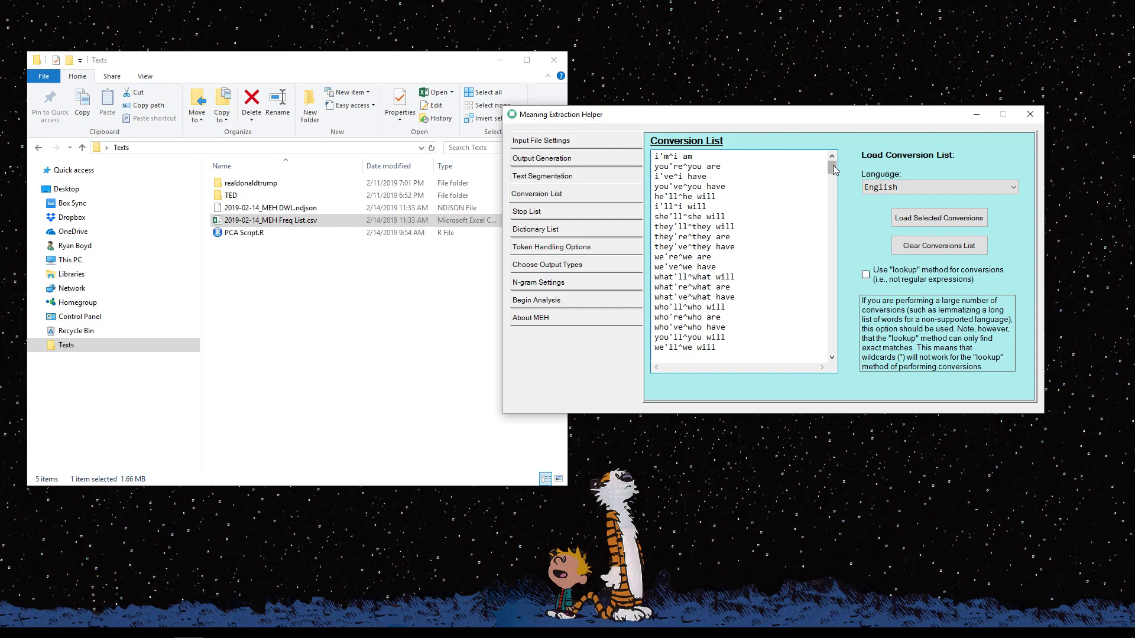
Run the analysis with the loaded English conversions and dismiss the completion message
drag(833, 169, 839, 354)
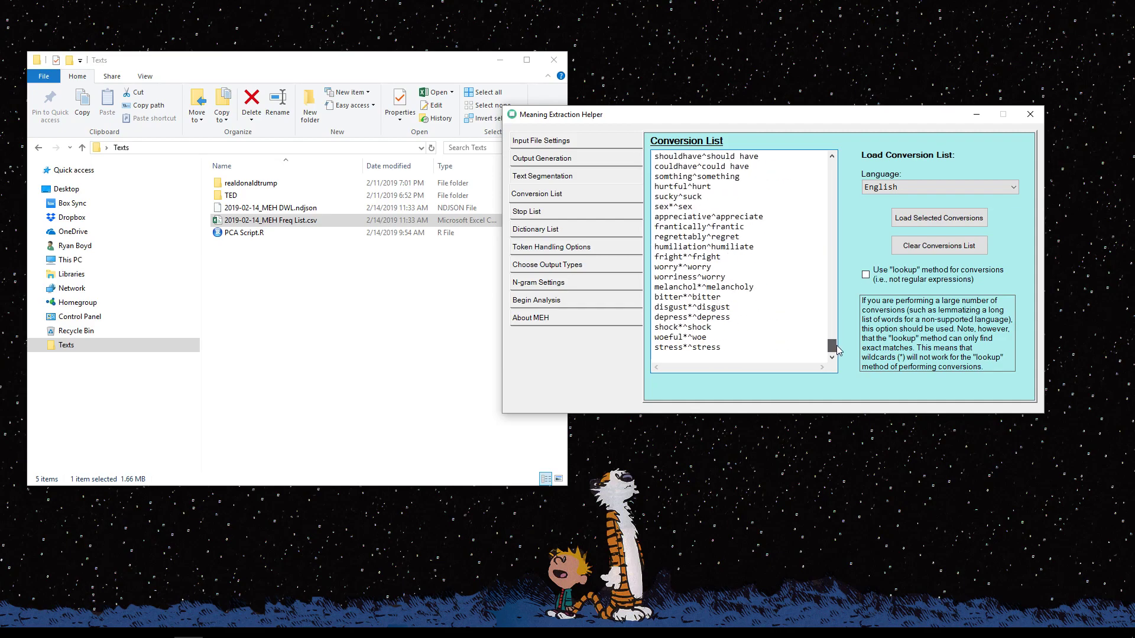
click(543, 306)
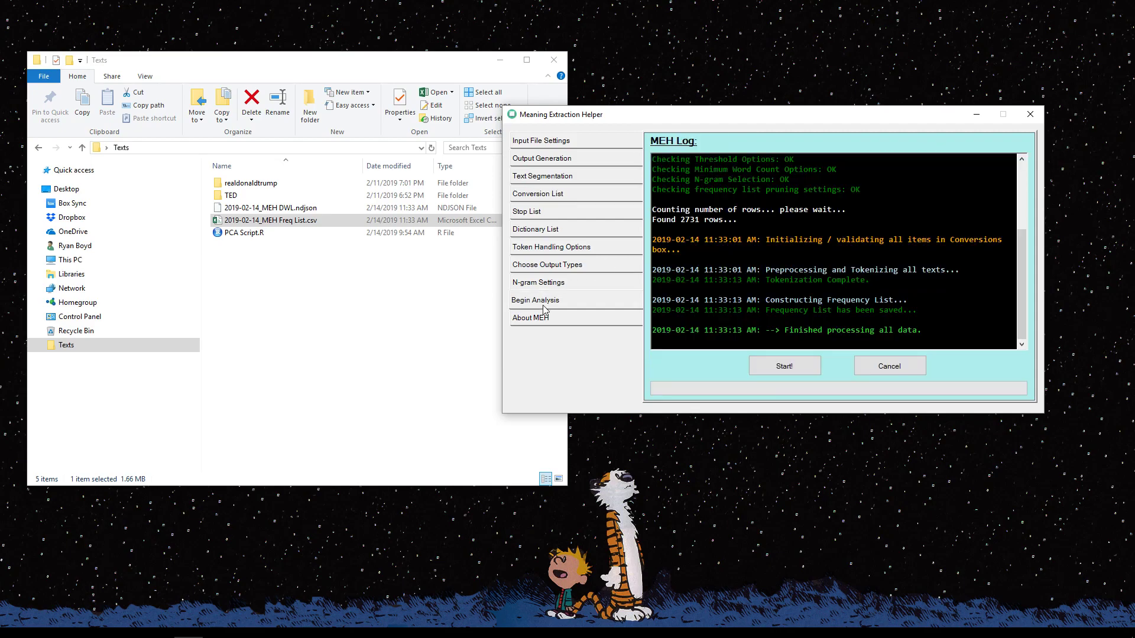
click(779, 367)
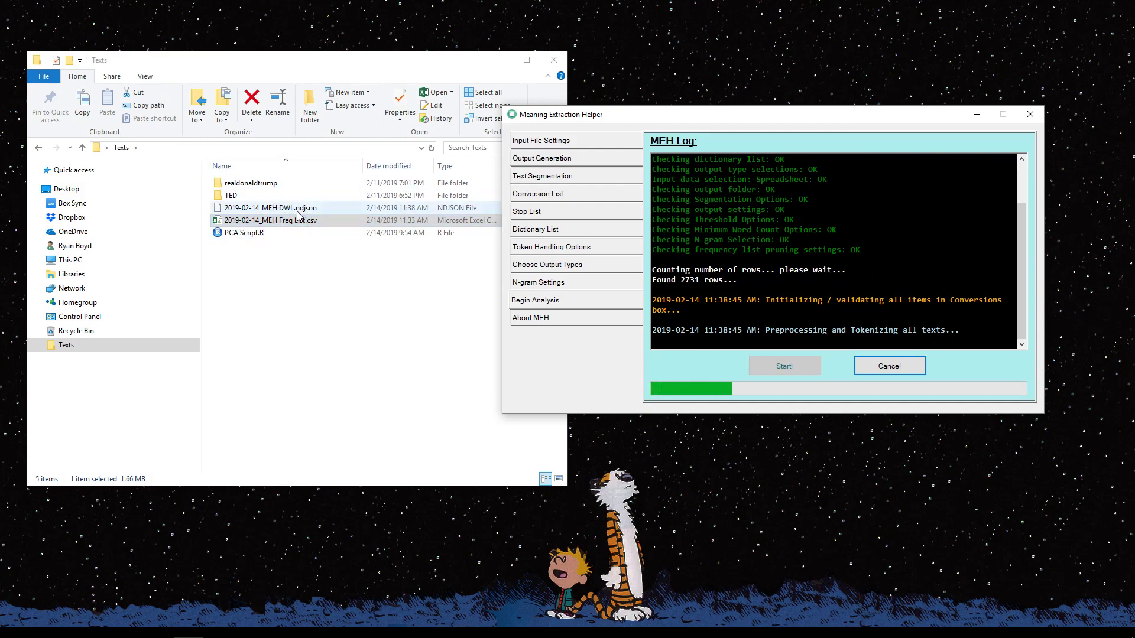
click(228, 281)
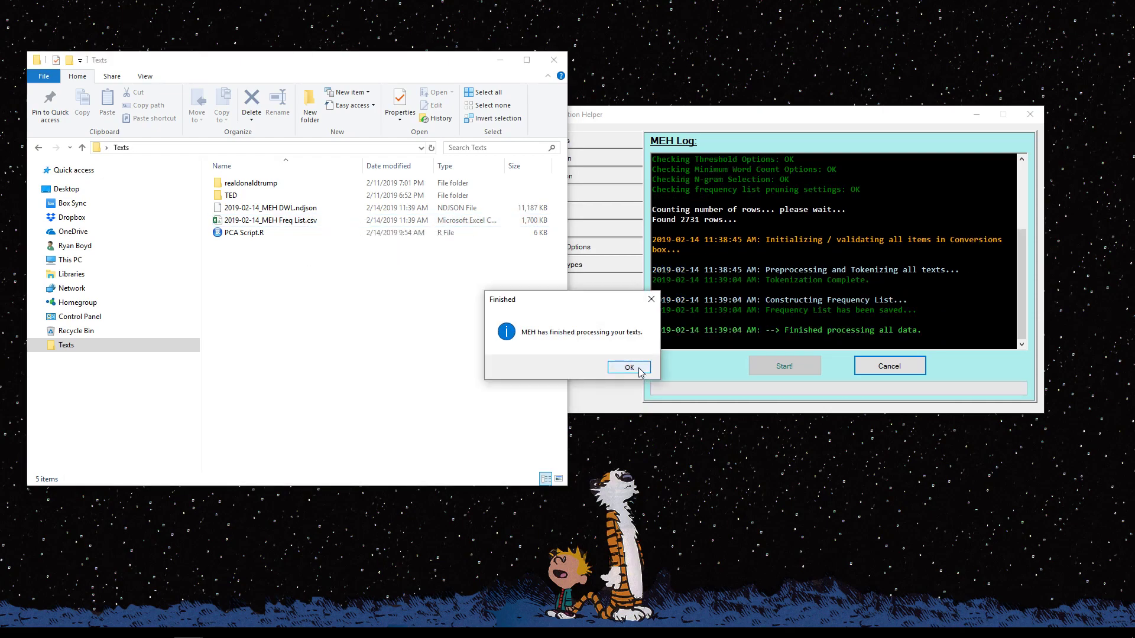
click(627, 371)
Open 2019-02-14_MEH Freq List.csv in Excel and fit the widths of columns A to E to their contents
double_click(296, 221)
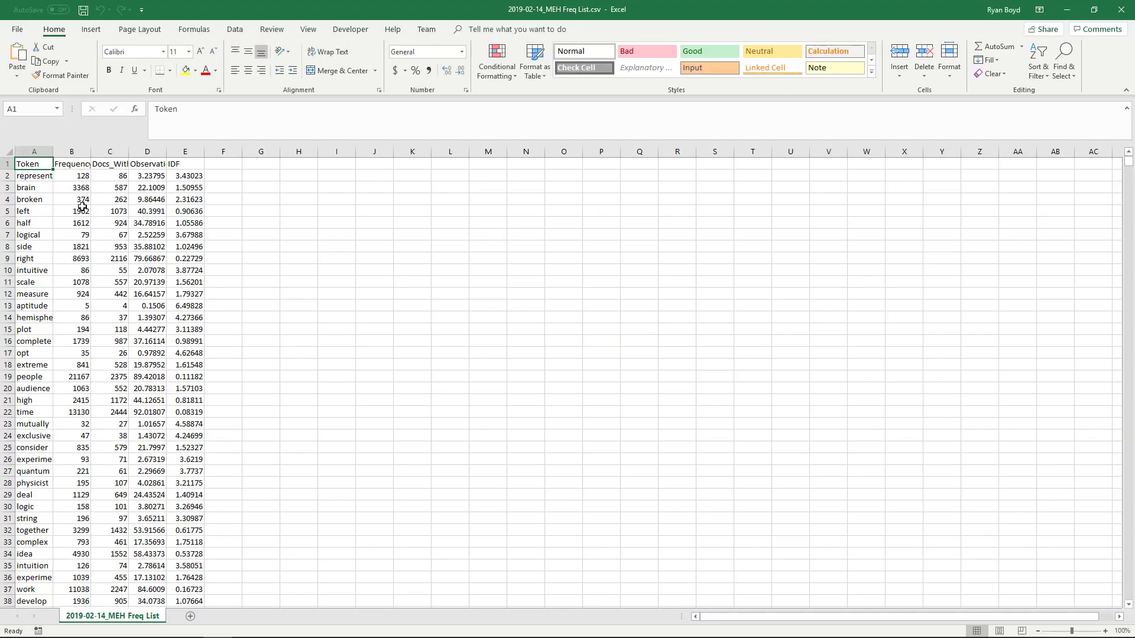
scroll(82, 205, up, 3)
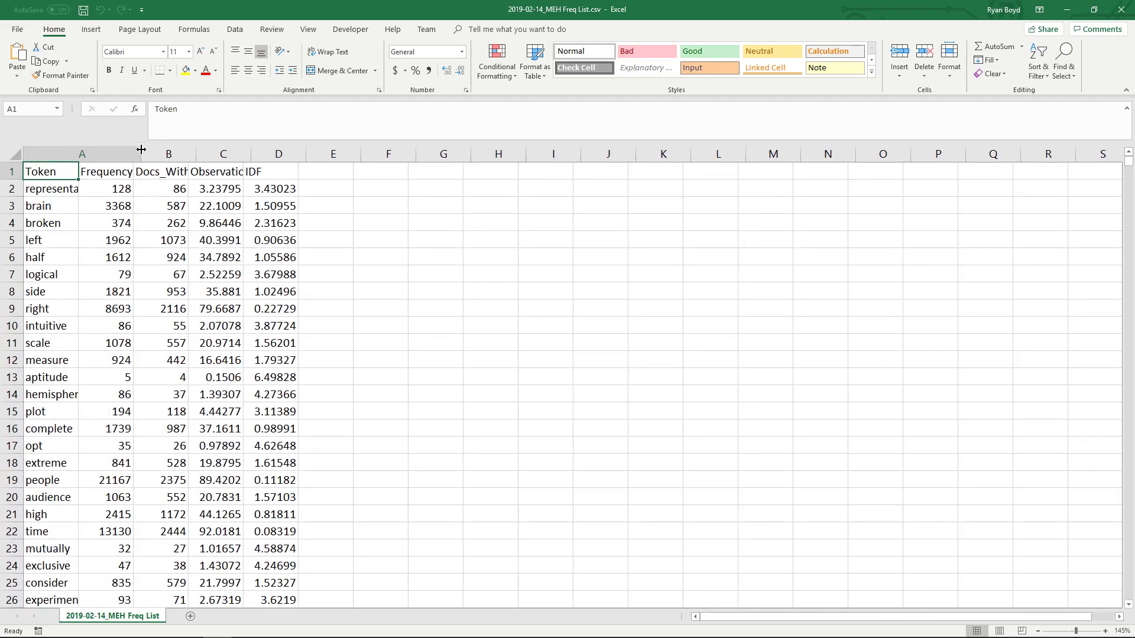
double_click(142, 150)
drag(169, 153, 333, 154)
double_click(305, 153)
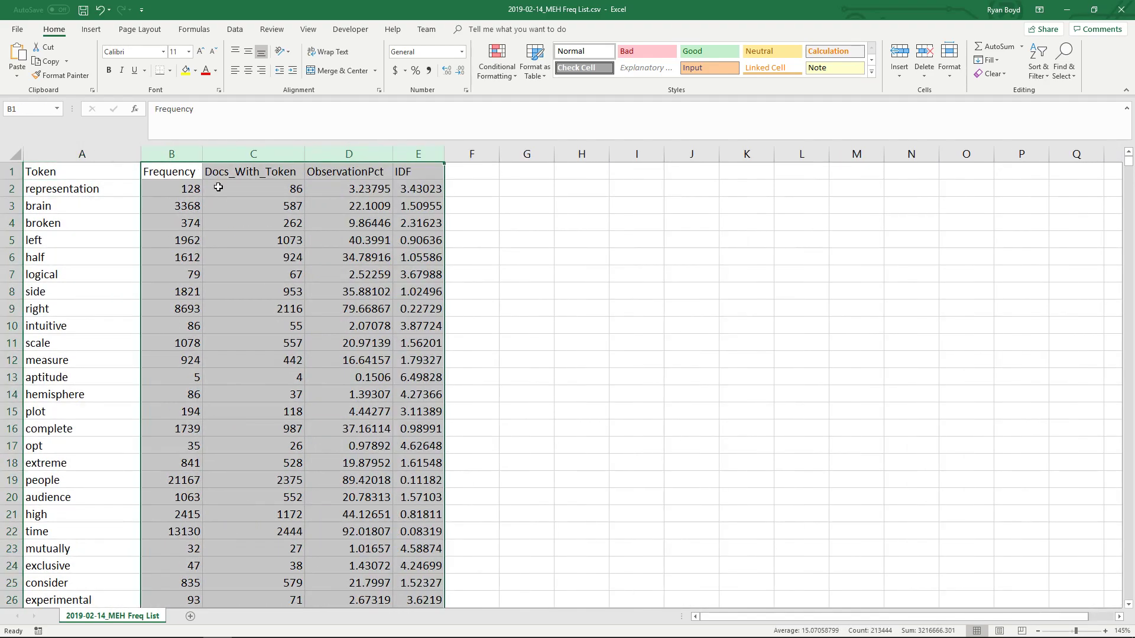
Sort the frequency list by the Frequency column from largest to smallest and select the ten most frequent tokens with their counts
click(171, 190)
click(239, 32)
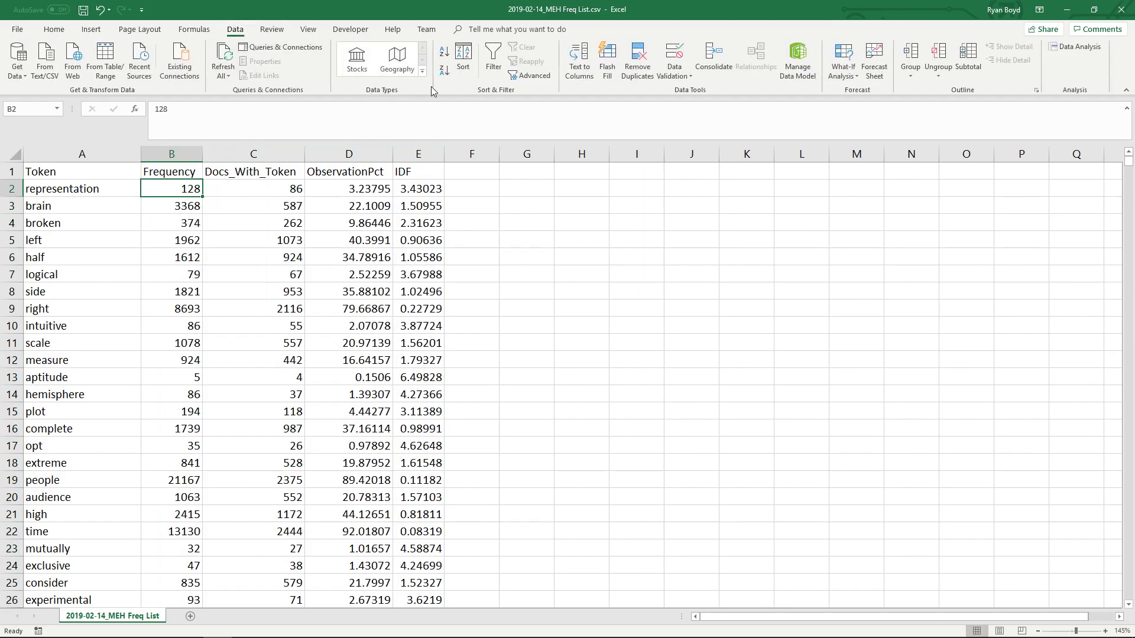
click(444, 70)
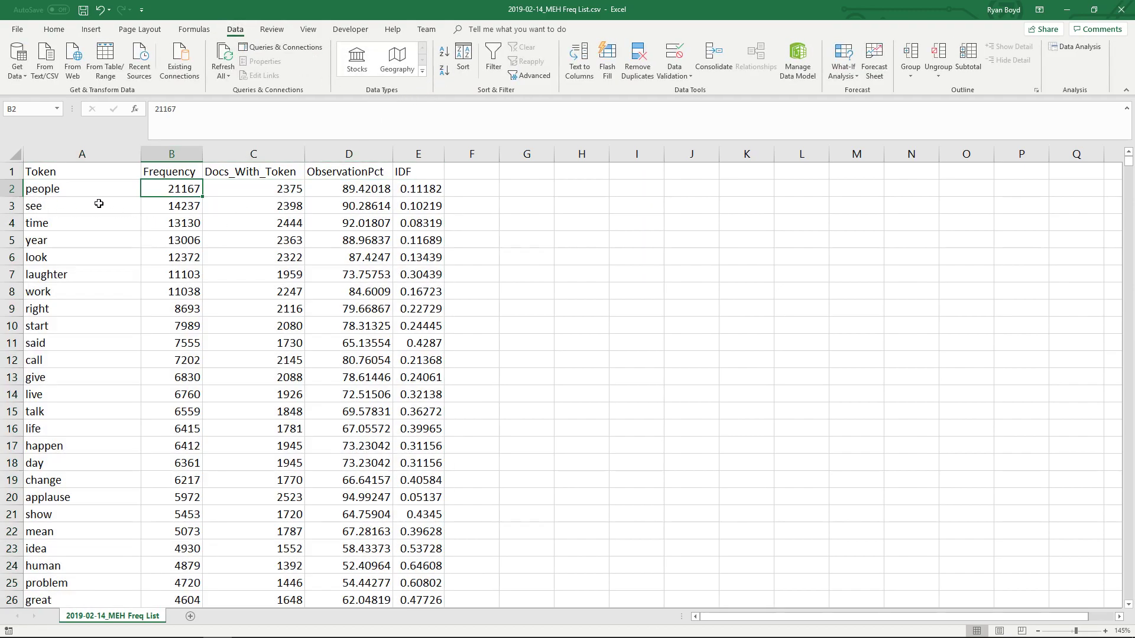
drag(66, 191, 170, 341)
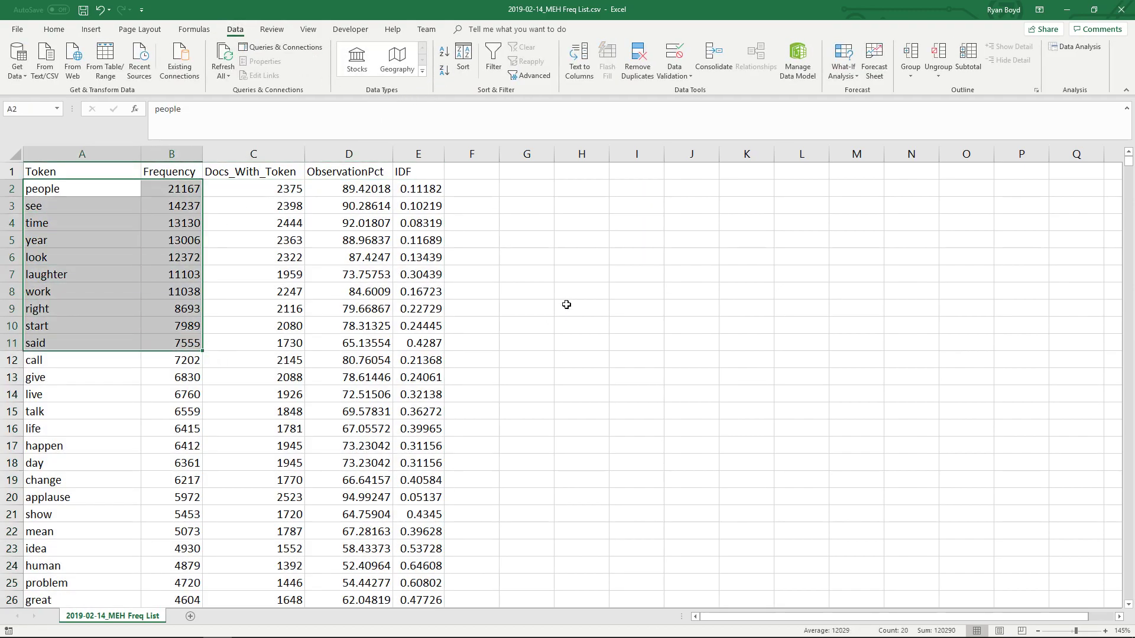
Enter the example tokens "IBE" in cell G3 and "YOUBE" in cell G4, and delete both
drag(544, 195, 544, 198)
click(544, 198)
text(IBE)
key(Return)
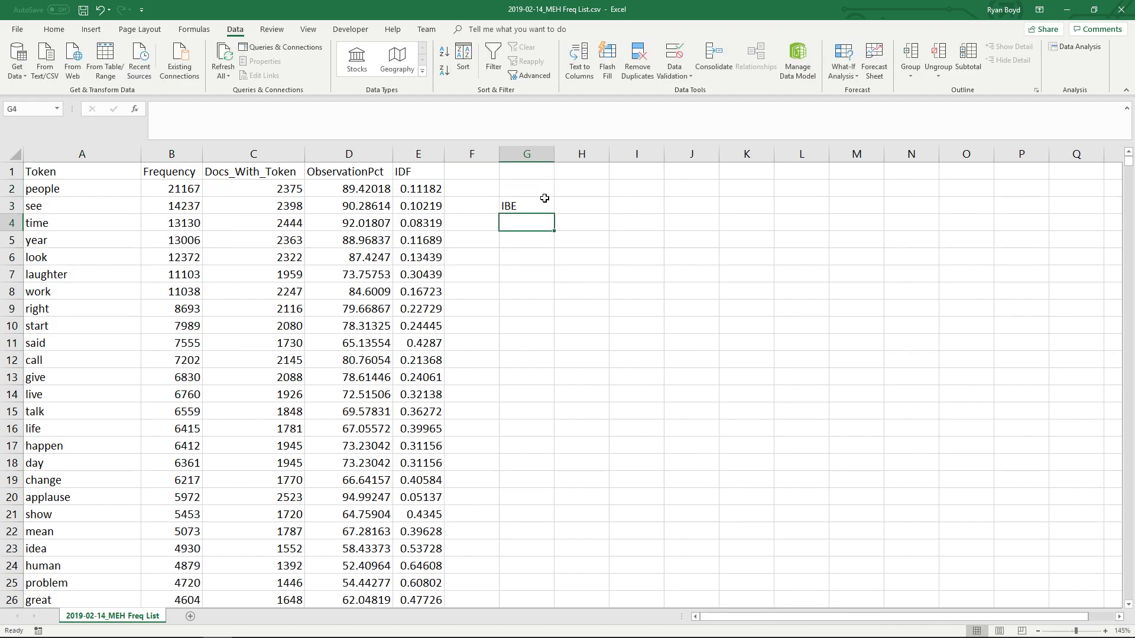
text(YOUBE)
key(Return)
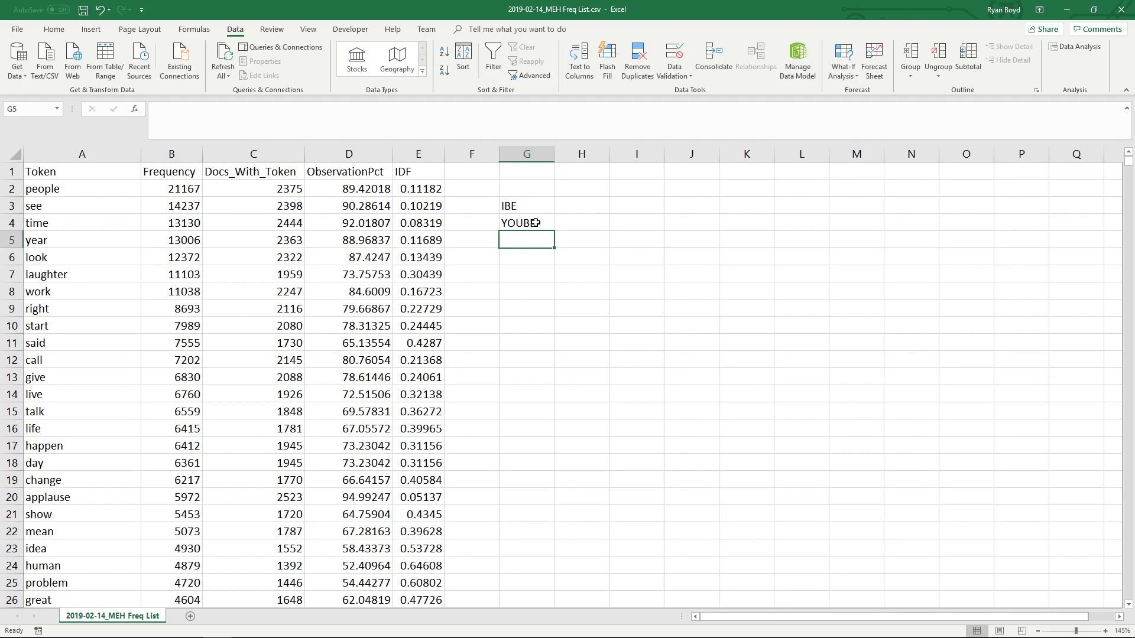
drag(525, 204, 520, 223)
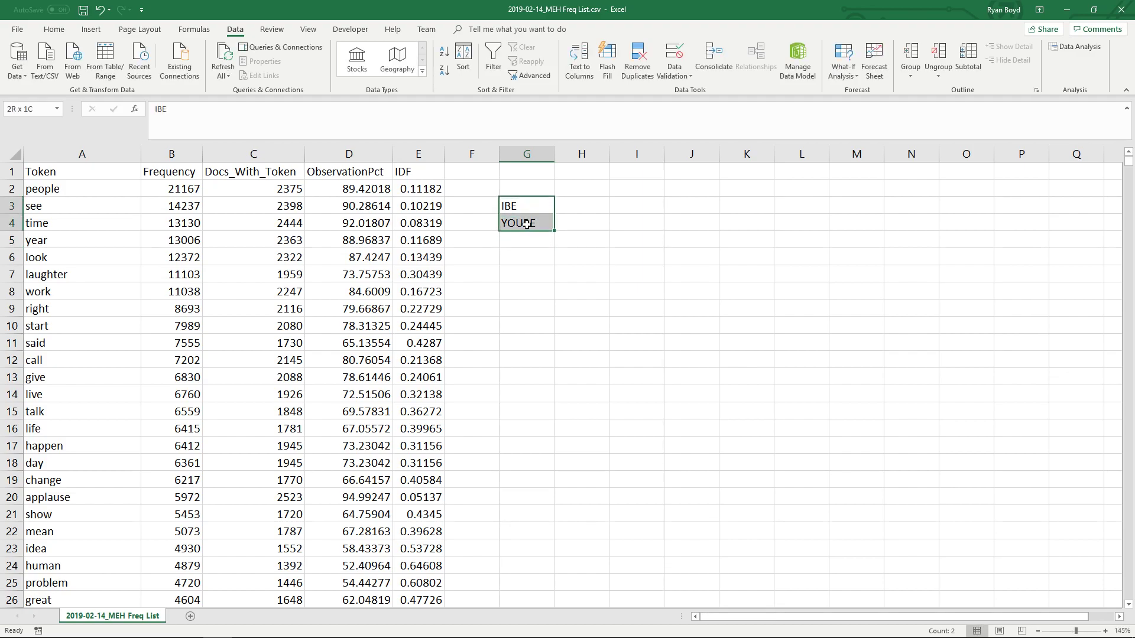
key(Delete)
Examine the twelve most frequent tokens in column A and their frequencies in column B
click(131, 187)
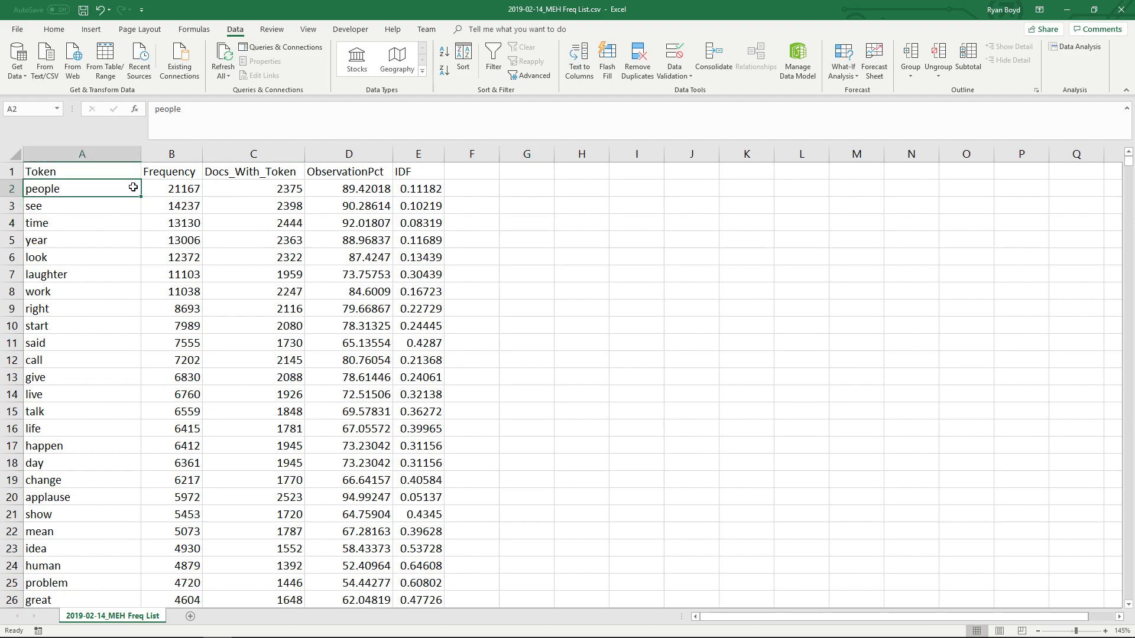
click(171, 189)
drag(132, 187, 118, 378)
drag(184, 186, 177, 378)
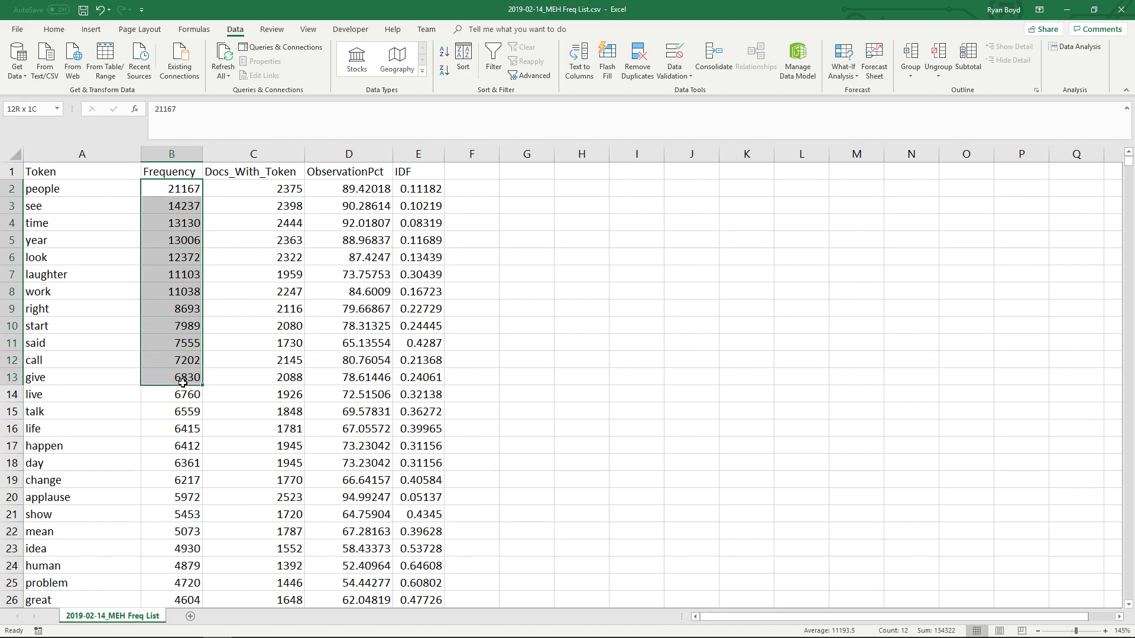
click(396, 205)
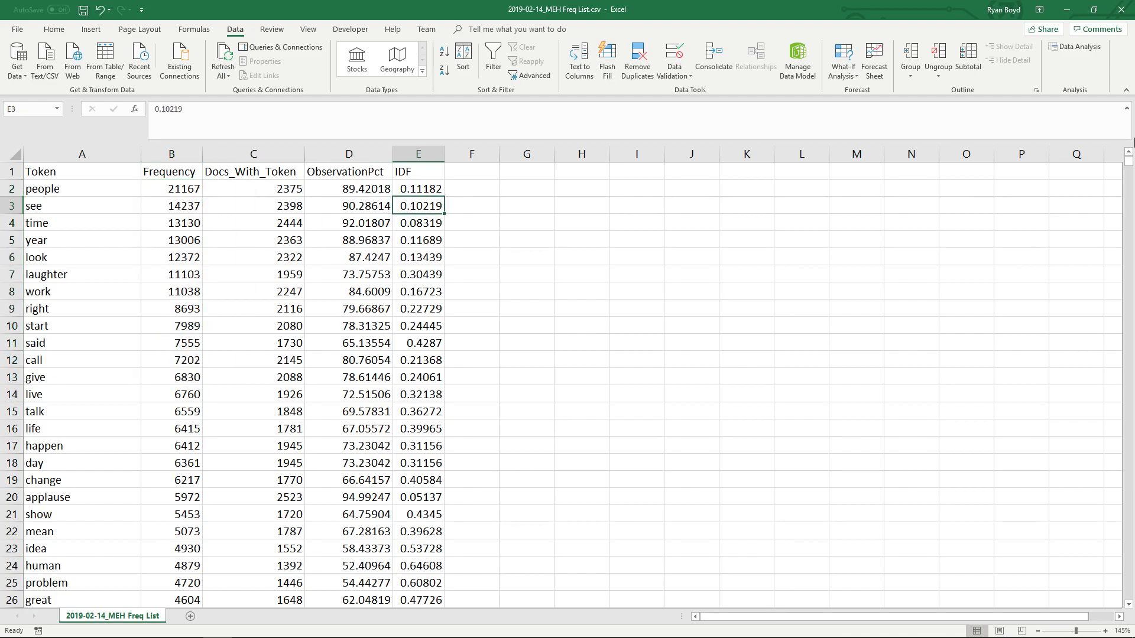
Close the frequency list workbook without saving and show the stop list in Meaning Extraction Helper
click(1118, 22)
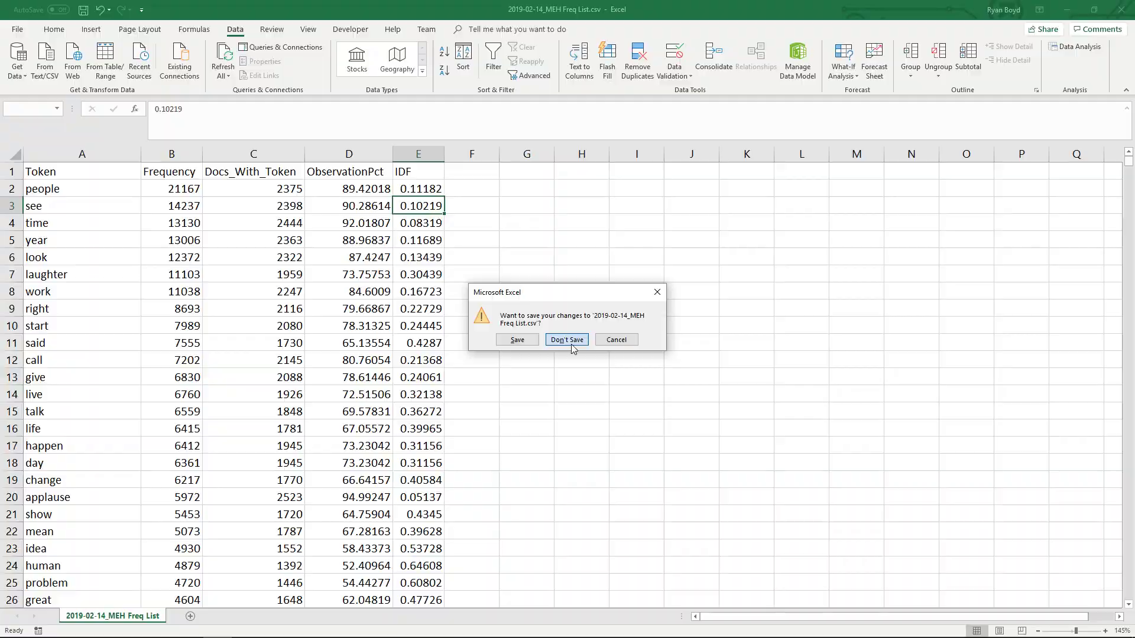
click(566, 340)
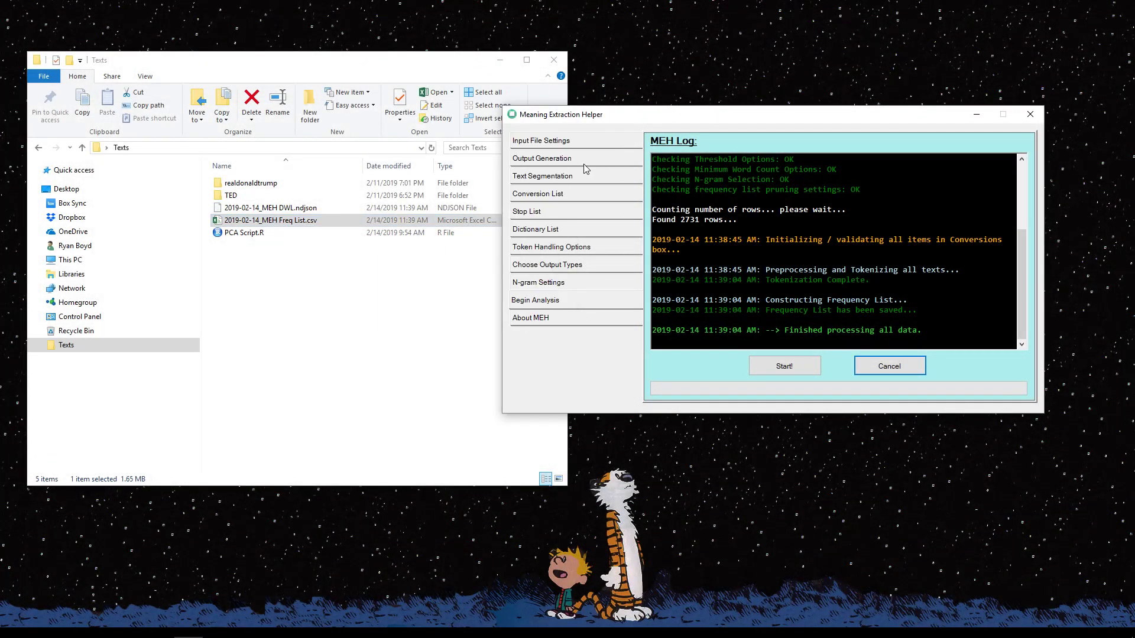
click(548, 214)
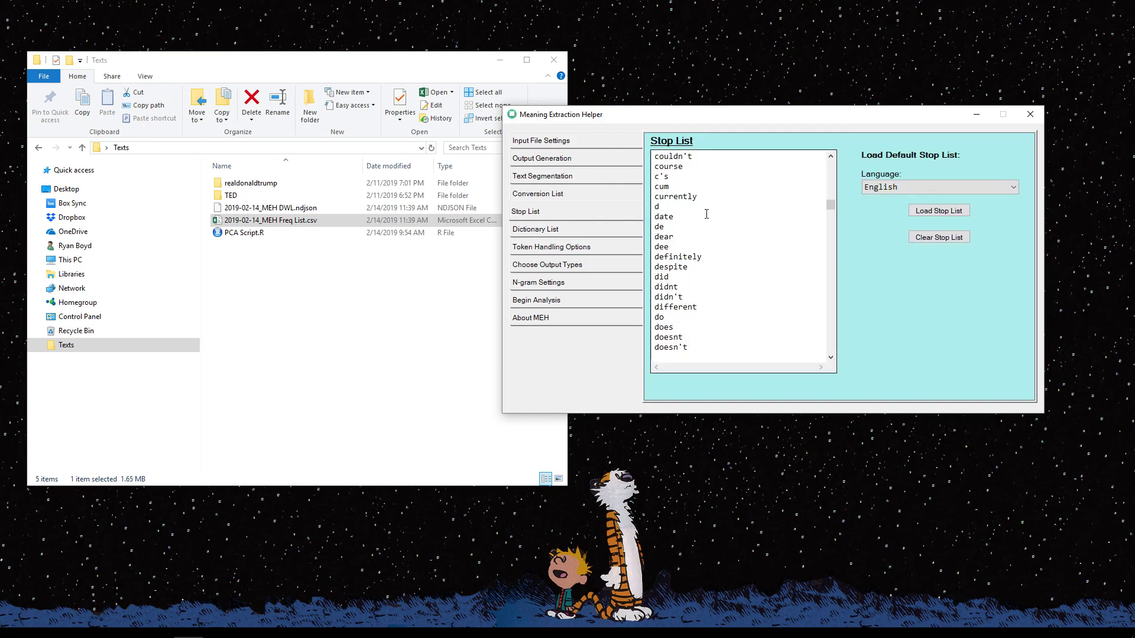